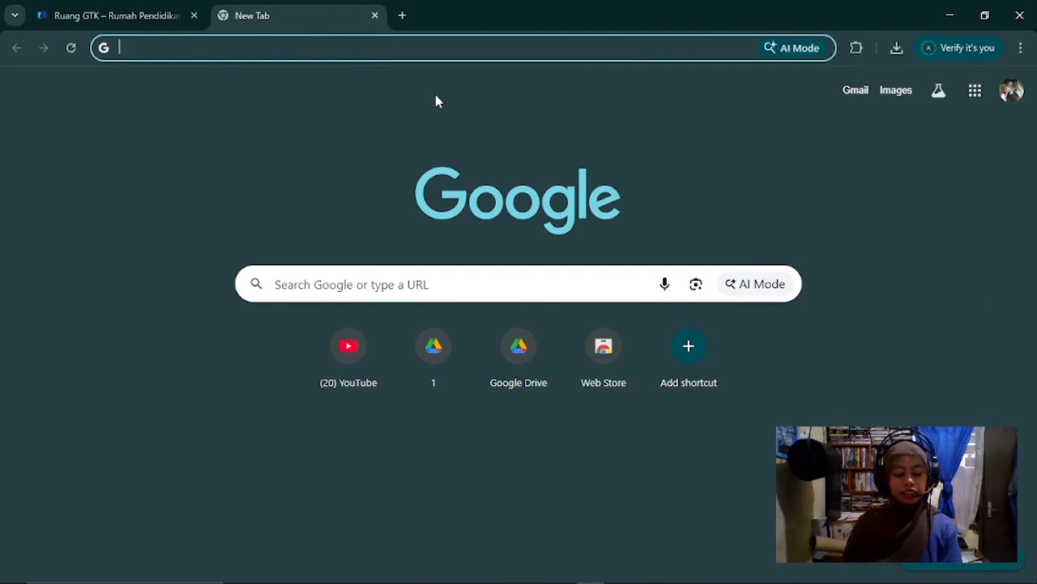
Google 'odoo online' and open the Odoo Online result page.
type("odoo on")
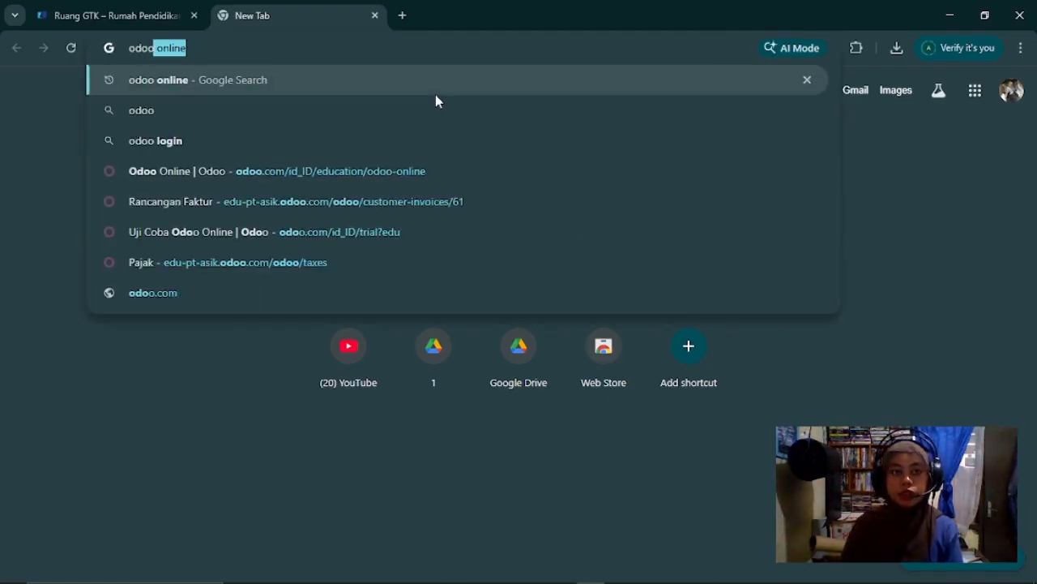
type("lin")
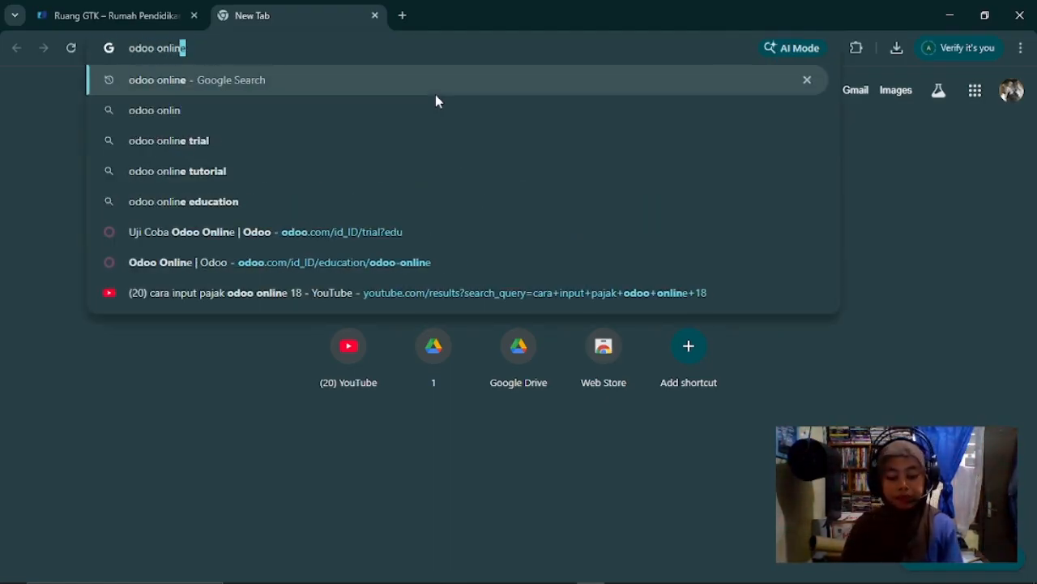
type("e")
key("Return")
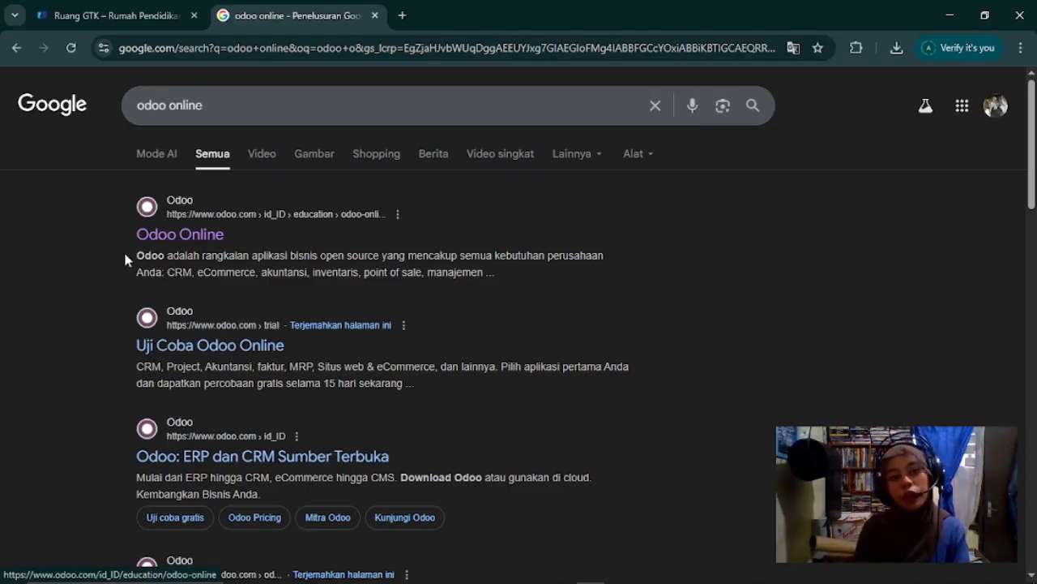
left_click(215, 238)
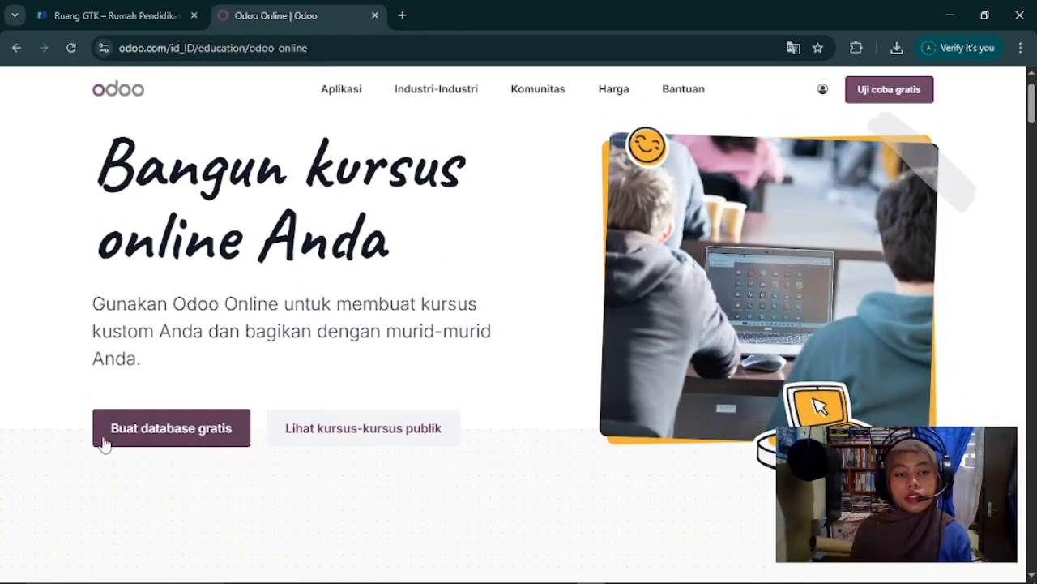
Start a free database, choose the Akuntansi app under Keuangan, and continue to signup.
left_click(183, 441)
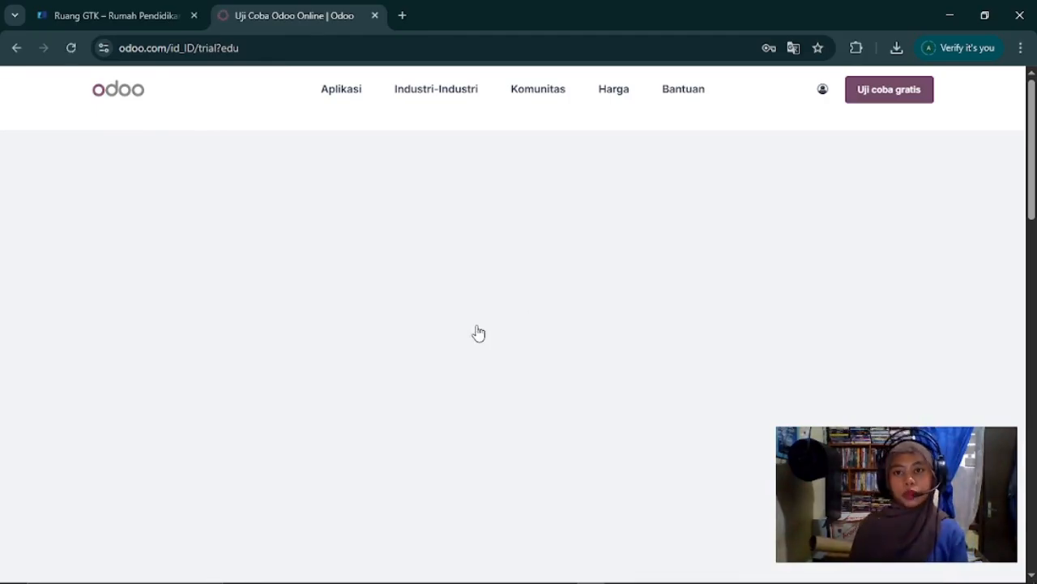
scroll(556, 398, "down", 2)
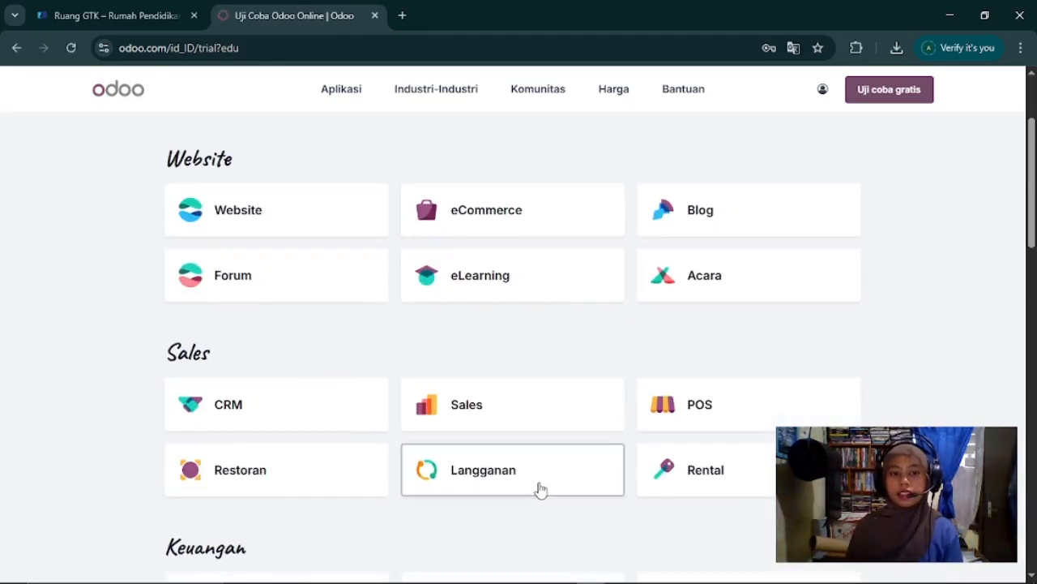
scroll(540, 488, "down", 4)
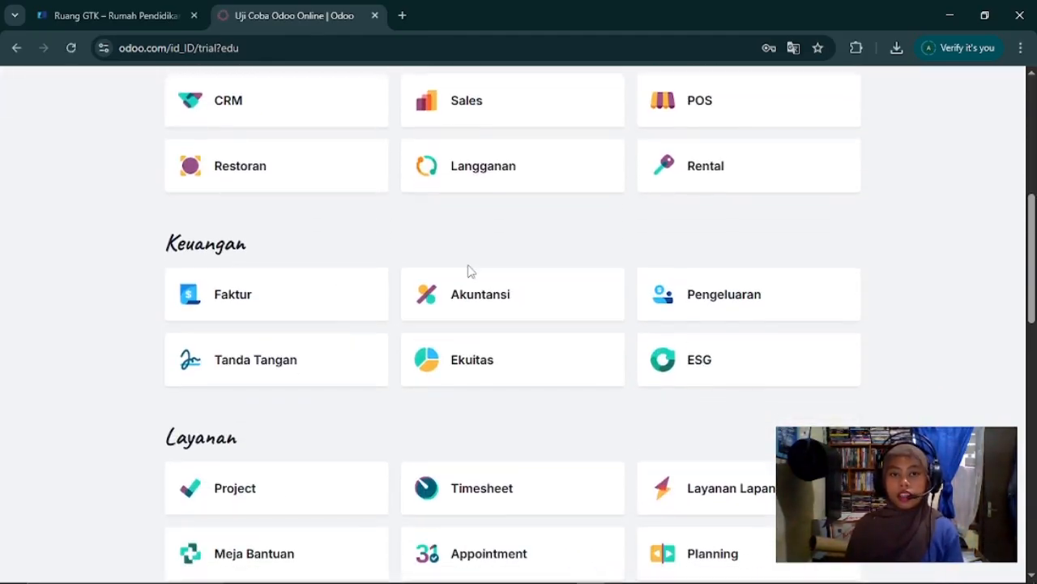
left_click(505, 311)
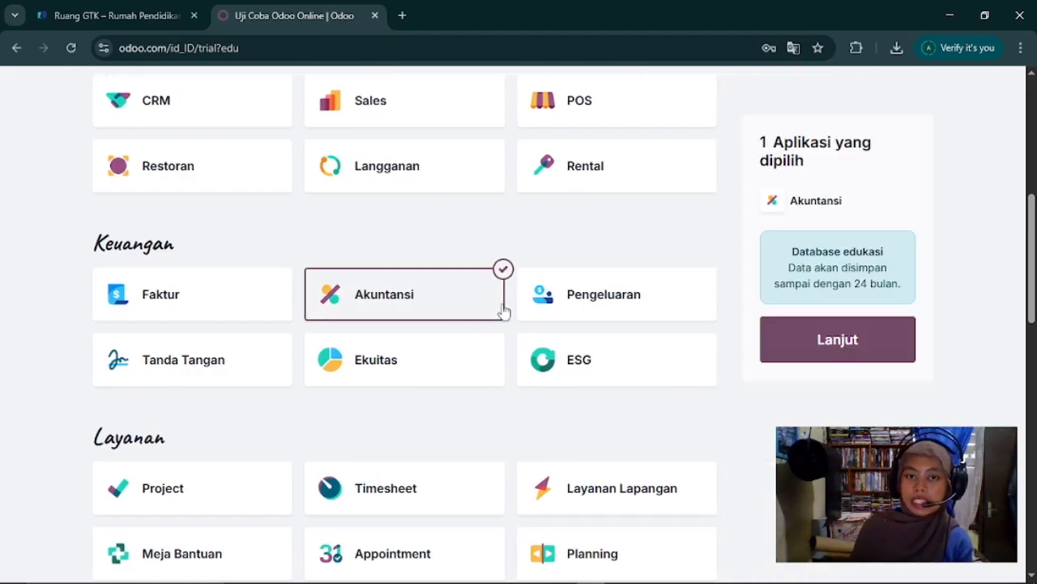
left_click(796, 349)
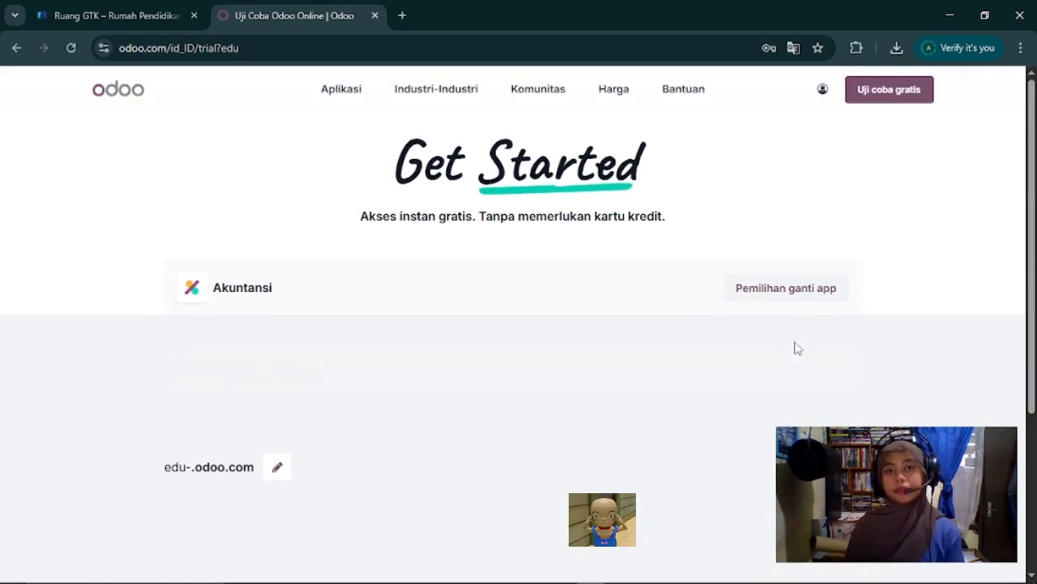
Enter the user's full name and the company PT forIT Asta Solusindo on the signup form.
left_click(398, 370)
key("BackSpace")
key("BackSpace")
key("BackSpace")
key("BackSpace")
key("BackSpace")
key("BackSpace")
key("BackSpace")
key("BackSpace")
key("BackSpace")
key("BackSpace")
key("BackSpace")
key("BackSpace")
key("BackSpace")
key("BackSpace")
key("BackSpace")
key("BackSpace")
key("BackSpace")
key("BackSpace")
key("BackSpace")
key("BackSpace")
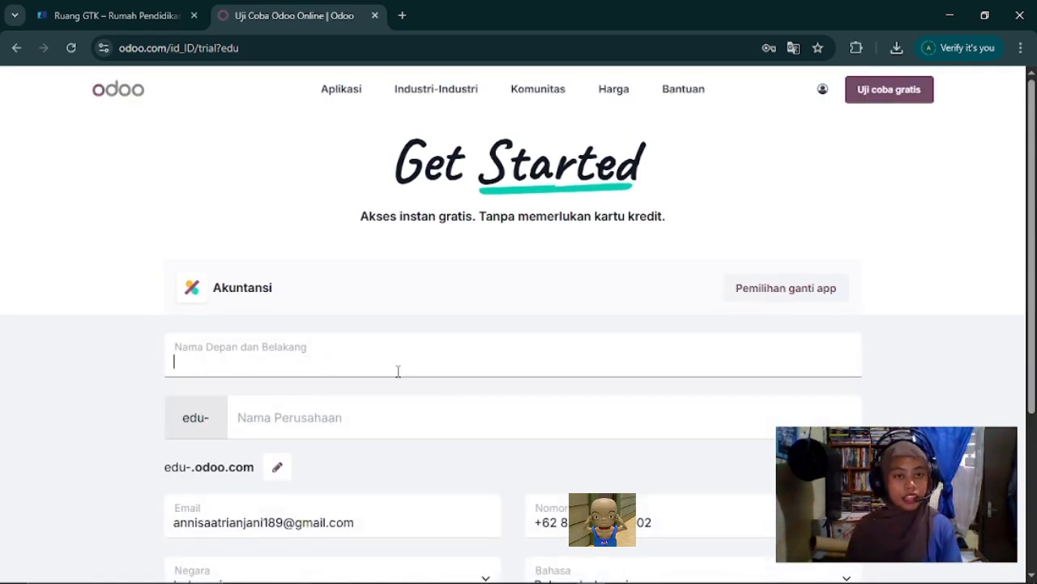
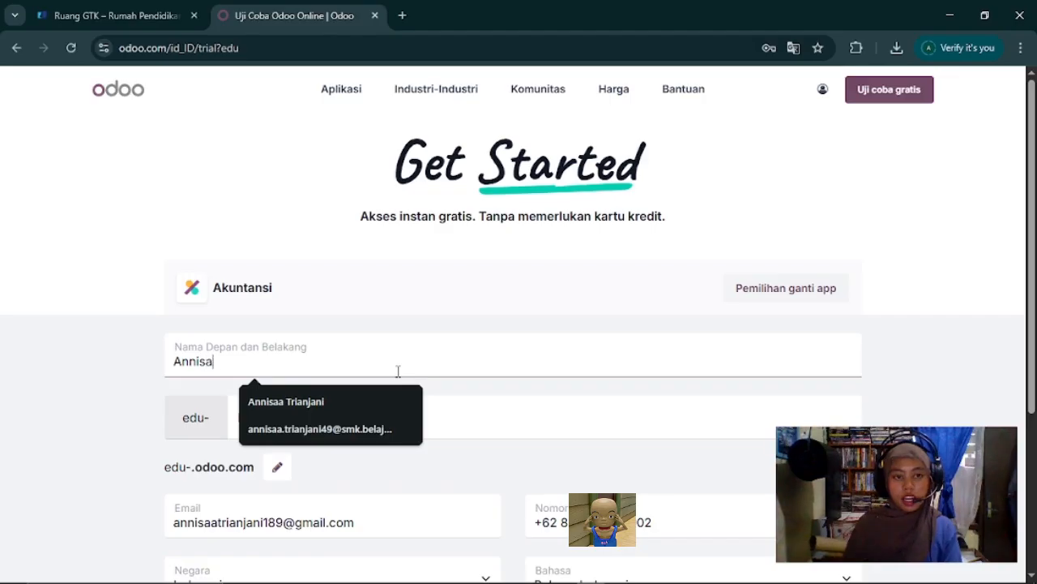
scroll(387, 375, "down", 1)
left_click(376, 339)
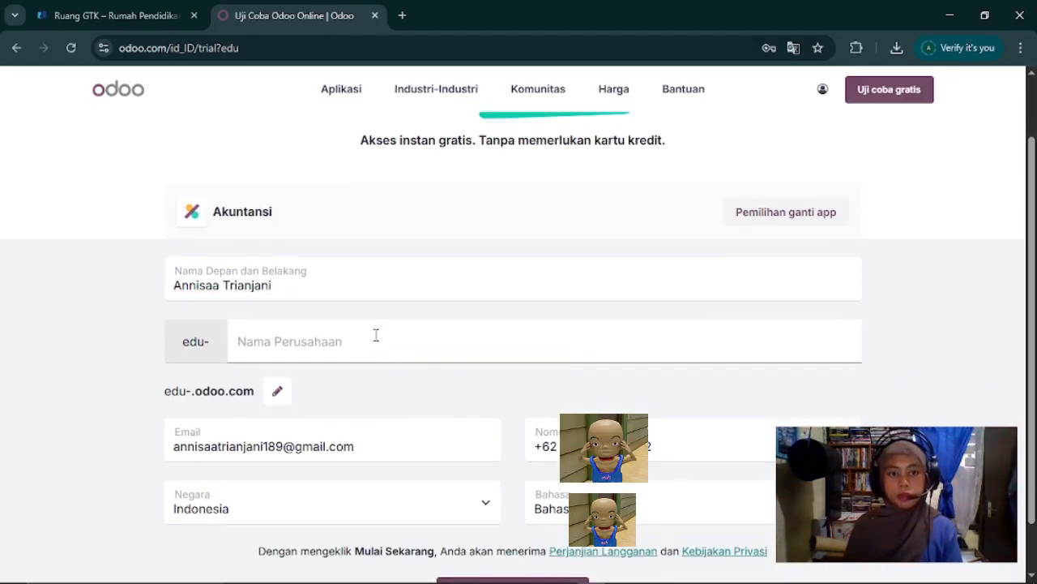
left_click(356, 396)
Replace the prefilled email with the user's new email address and submit the form.
left_click(371, 444)
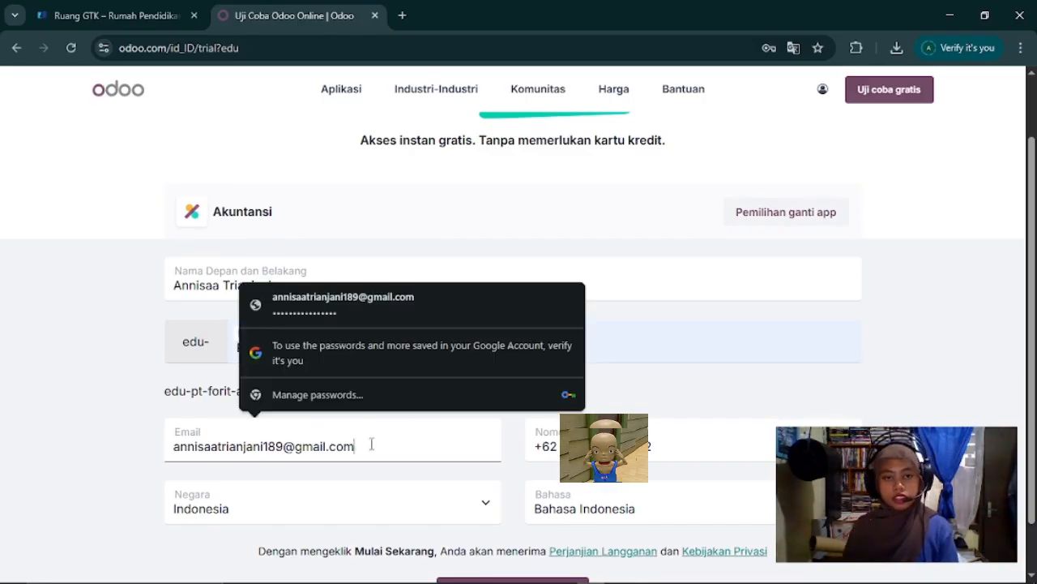
key("BackSpace")
key("BackSpace")
key("BackSpace")
key("BackSpace")
key("BackSpace")
key("BackSpace")
key("BackSpace")
key("BackSpace")
key("BackSpace")
key("BackSpace")
key("BackSpace")
key("BackSpace")
key("BackSpace")
key("BackSpace")
key("BackSpace")
key("BackSpace")
key("BackSpace")
key("BackSpace")
key("BackSpace")
key("BackSpace")
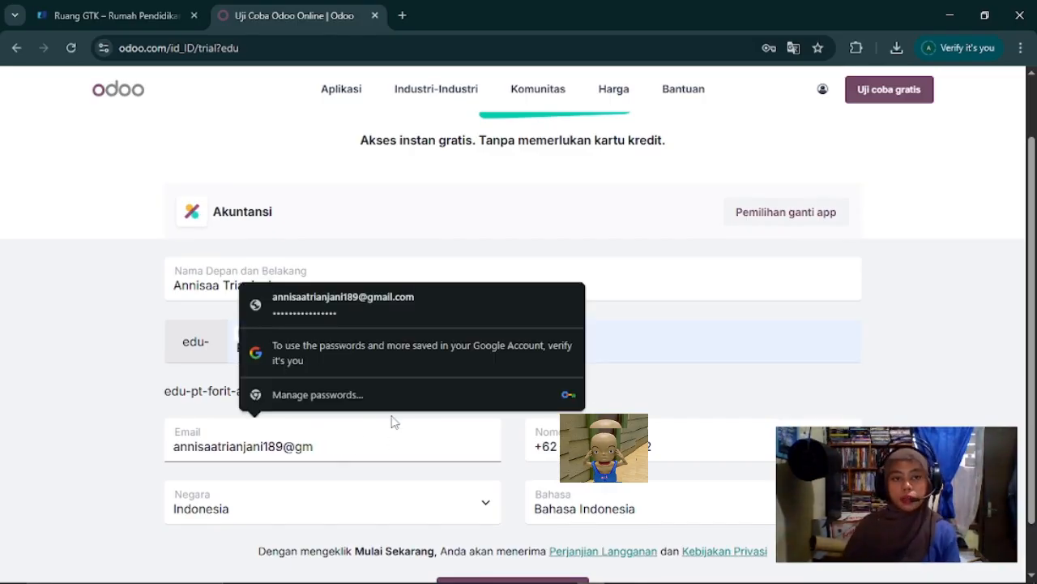
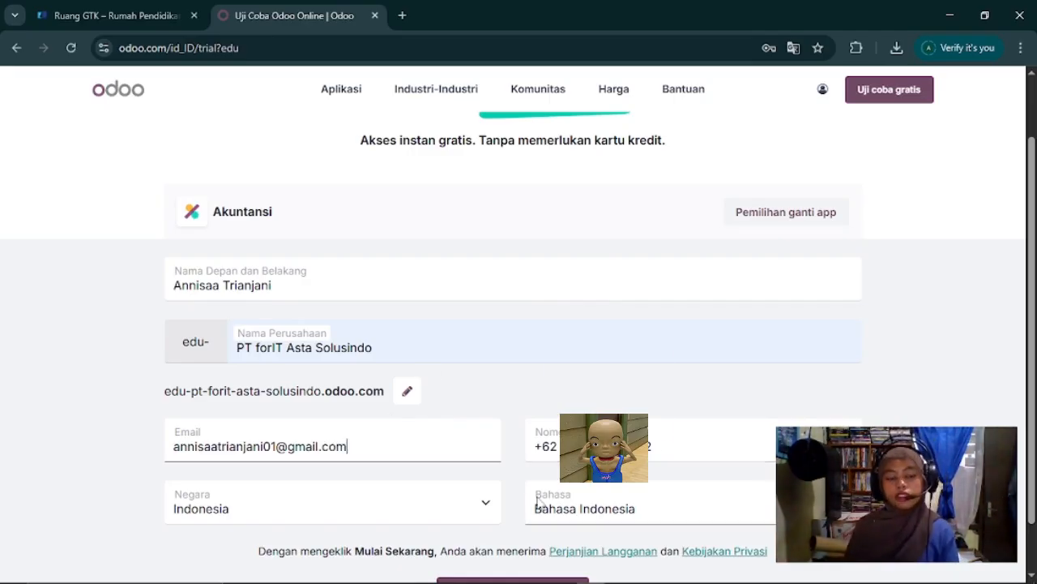
scroll(537, 502, "down", 1)
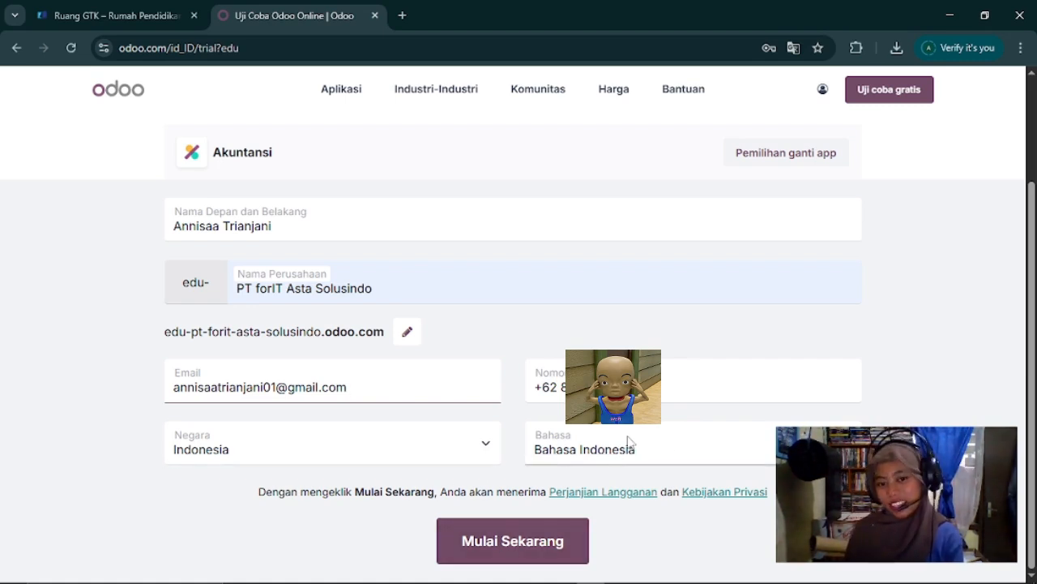
left_click(497, 553)
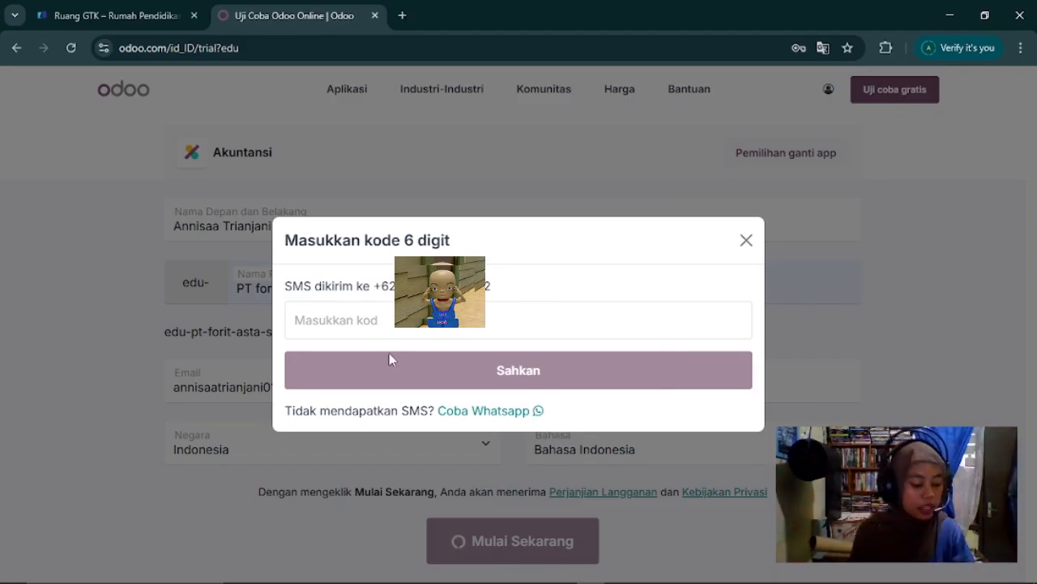
Enter the 6-digit SMS verification code and confirm it with Sahkan.
left_click(503, 411)
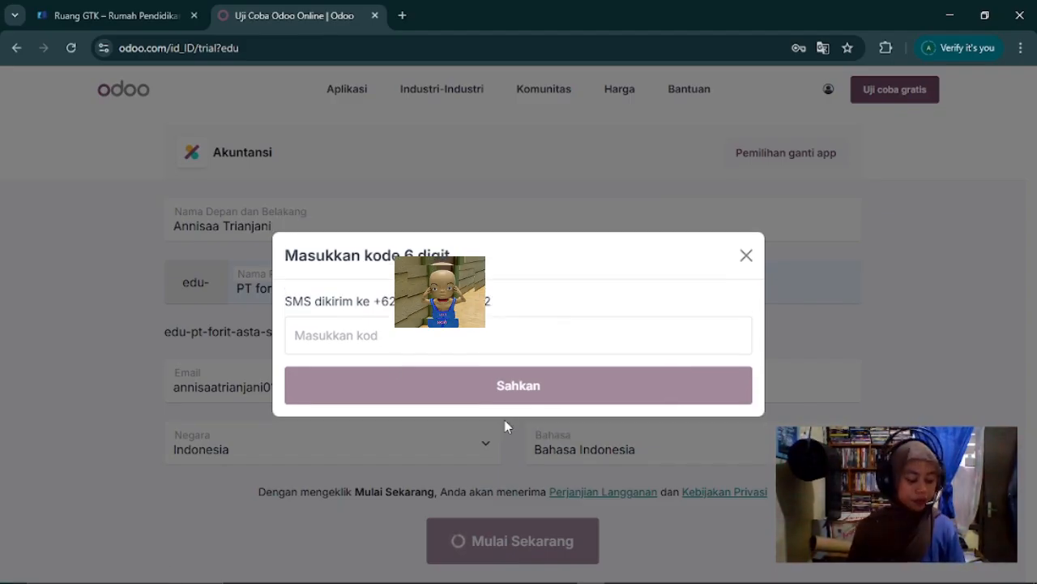
left_click(453, 345)
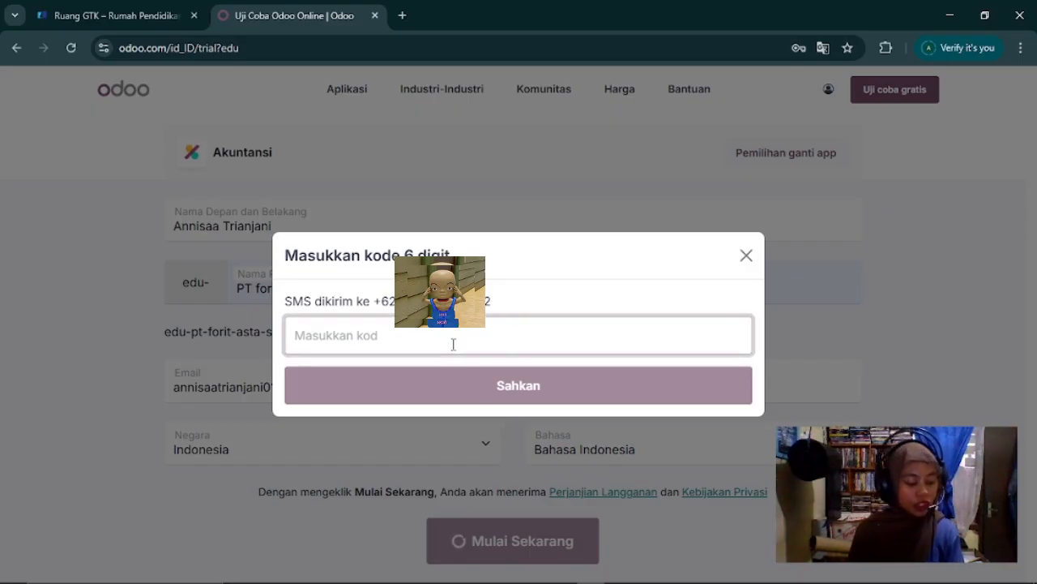
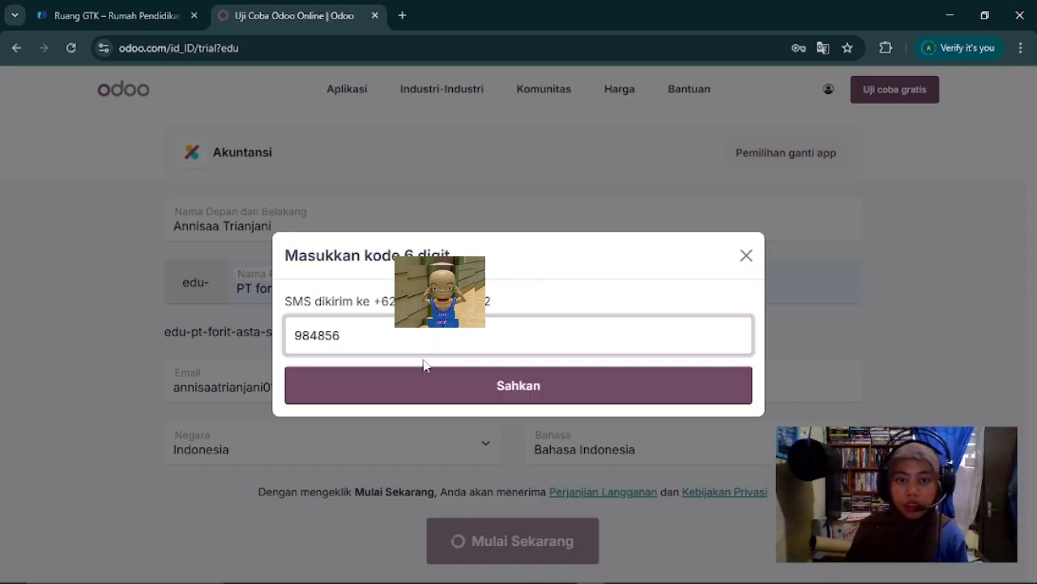
left_click(440, 382)
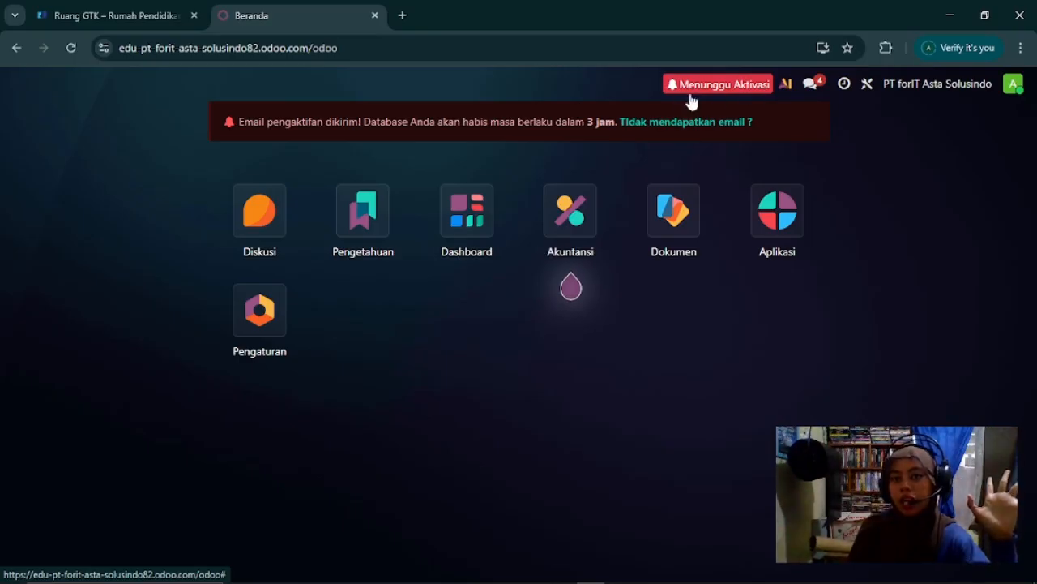
Open the 'Menunggu Aktivasi' account activation confirmation.
left_click(718, 88)
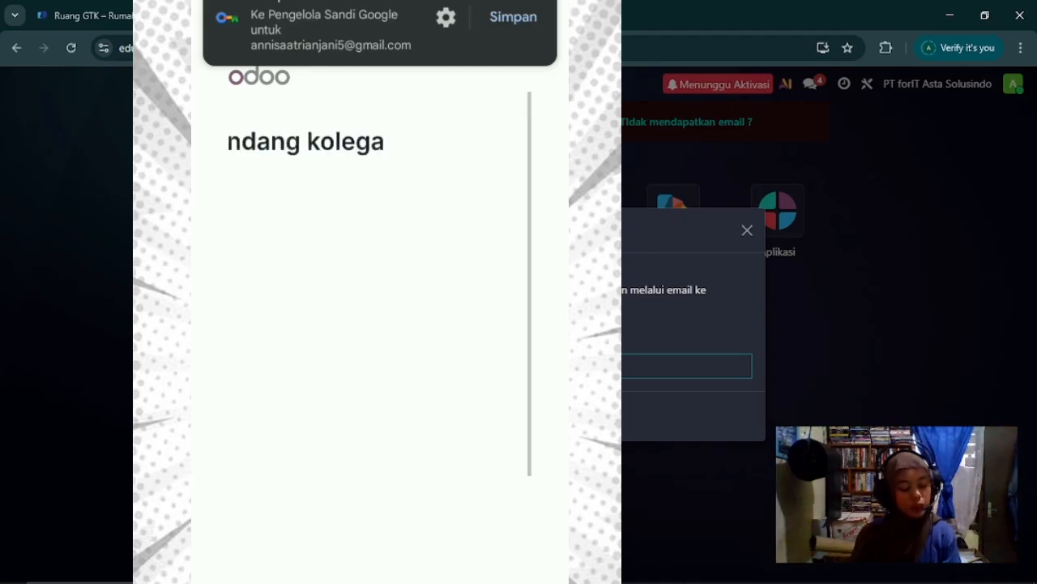
Skip inviting colleagues, visit the activated database, close the Konfirmasi dialog and reload.
scroll(209, 285, "down", 1)
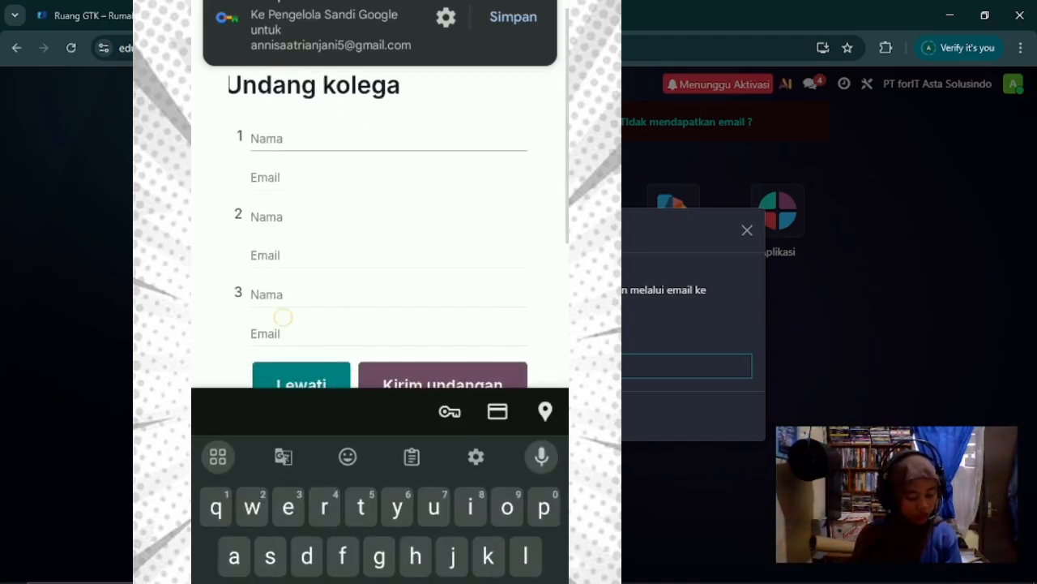
left_click(302, 344)
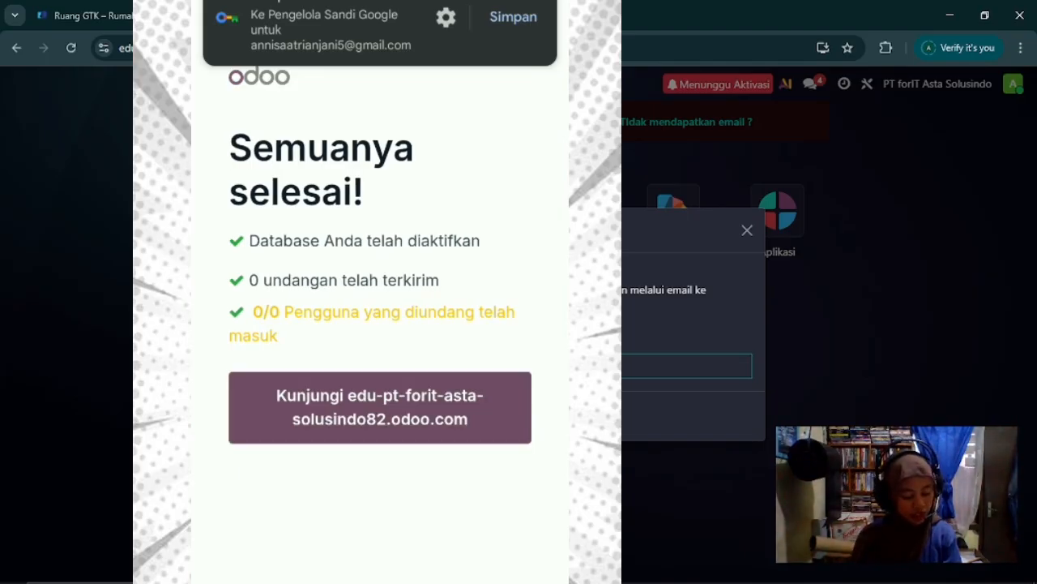
left_click(380, 407)
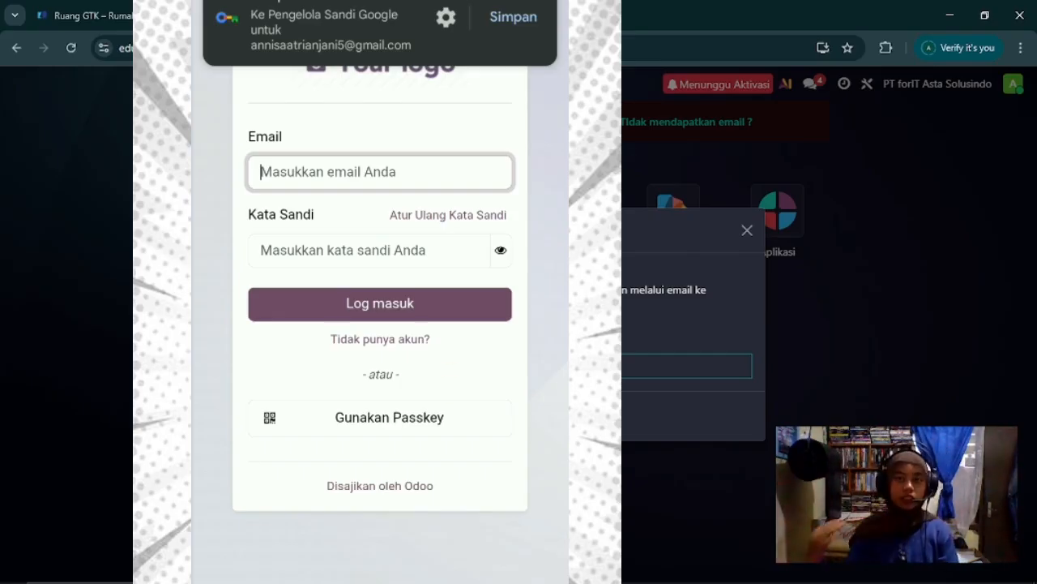
left_click(746, 232)
left_click(71, 47)
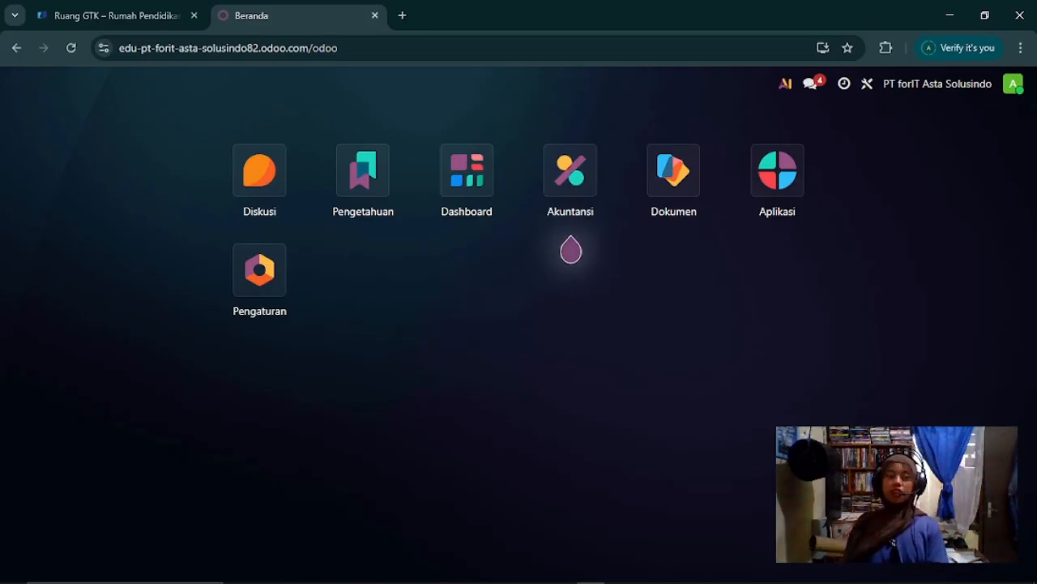
Open the Akuntansi app and go to Pelanggan > Pelanggan to list customers.
mouse_move(592, 580)
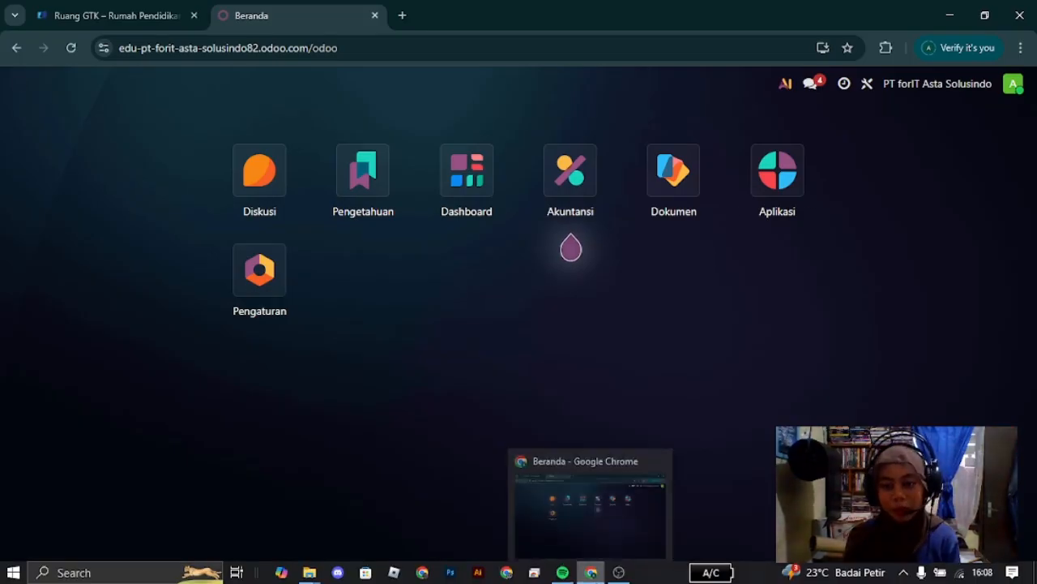
left_click(595, 503)
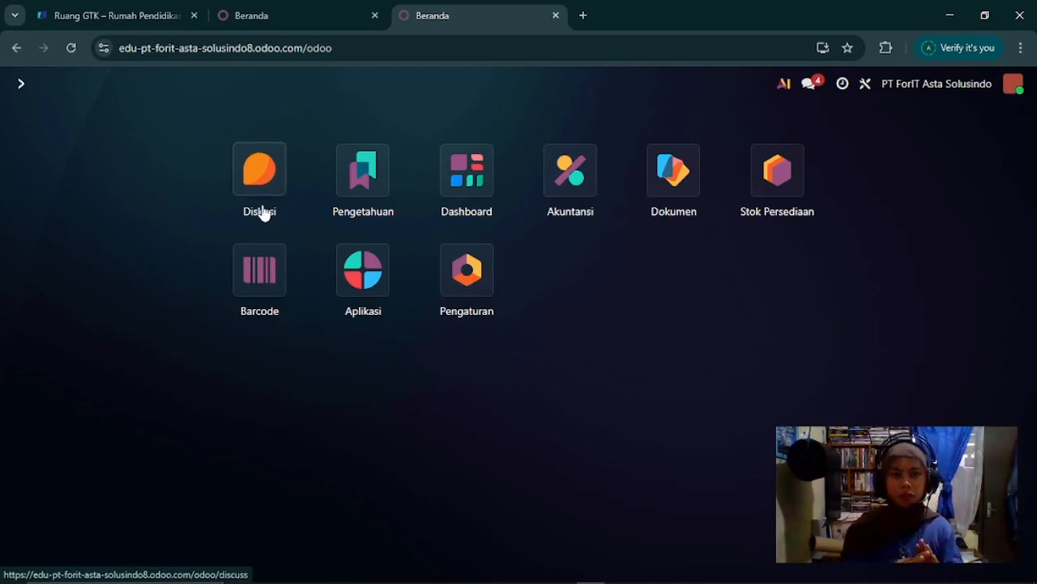
left_click(576, 193)
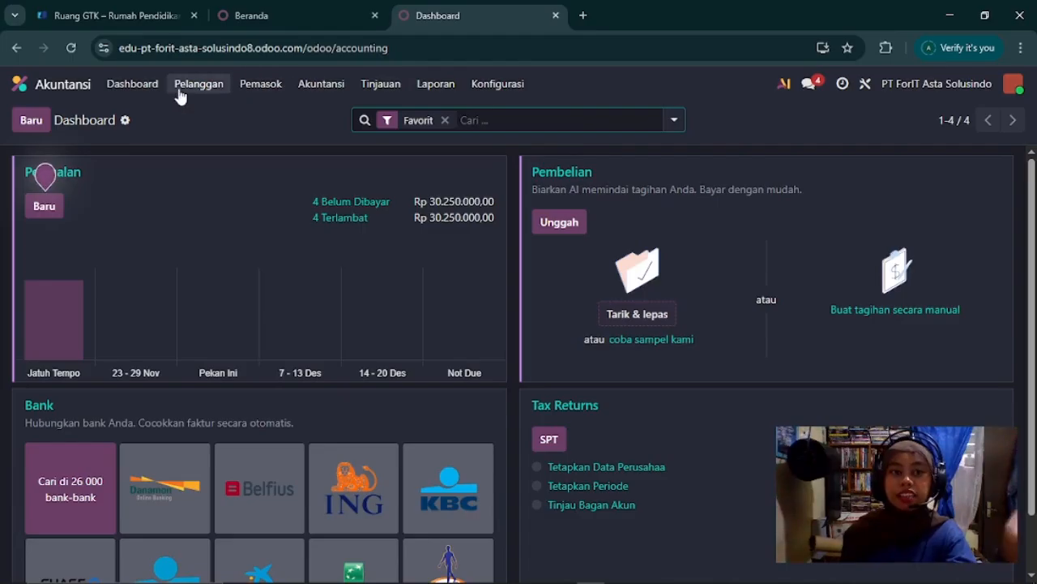
left_click(208, 89)
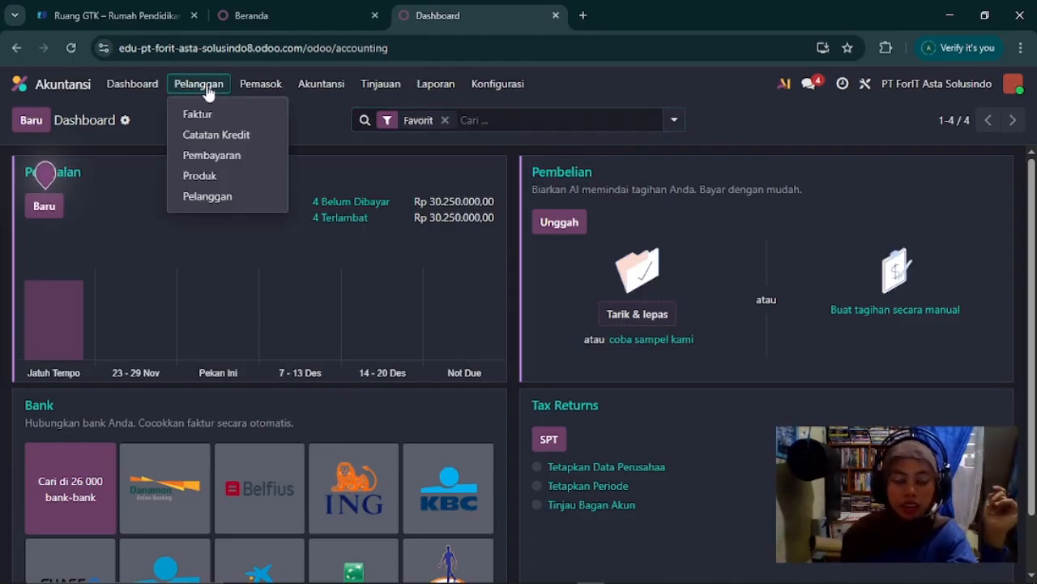
left_click(199, 196)
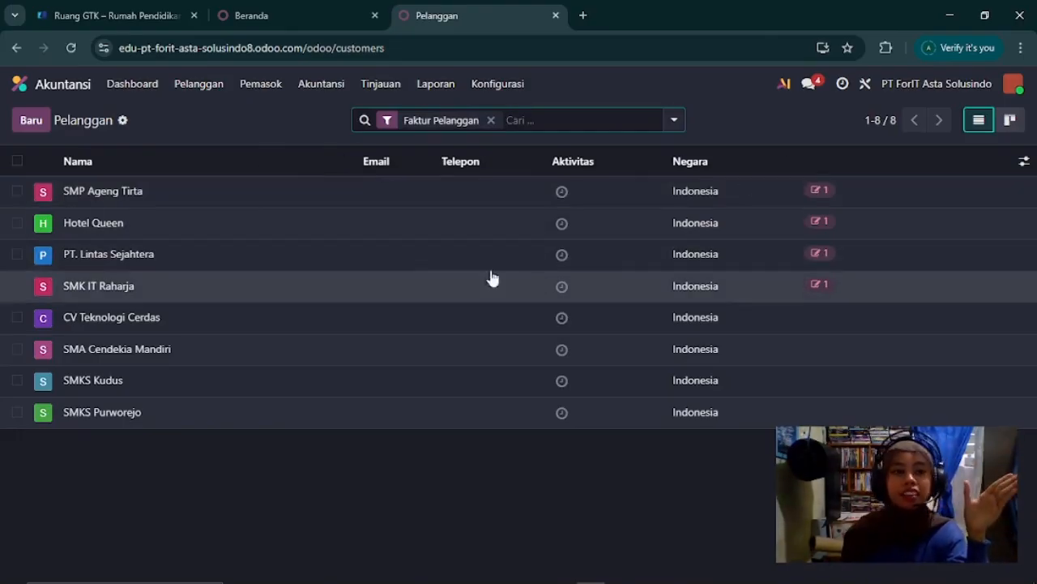
Create a new Perusahaan-type customer named 'SD Harapan Pelita'.
left_click(23, 125)
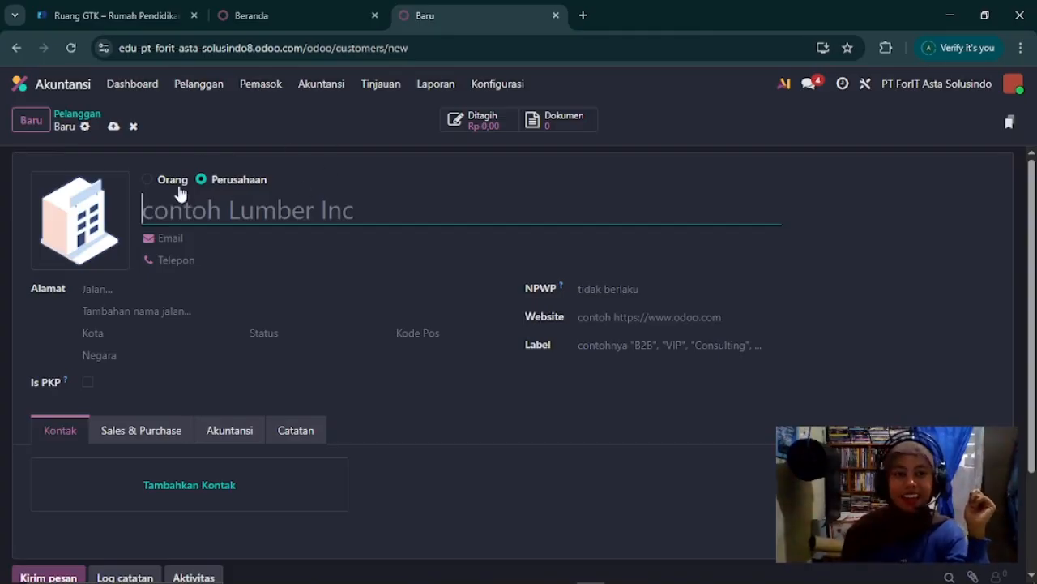
left_click(150, 178)
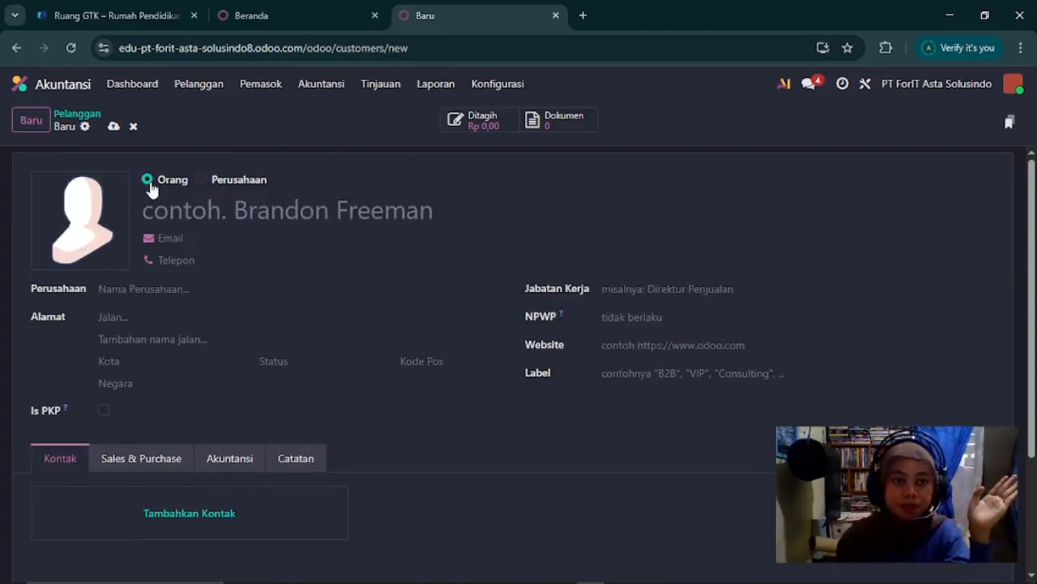
left_click(202, 183)
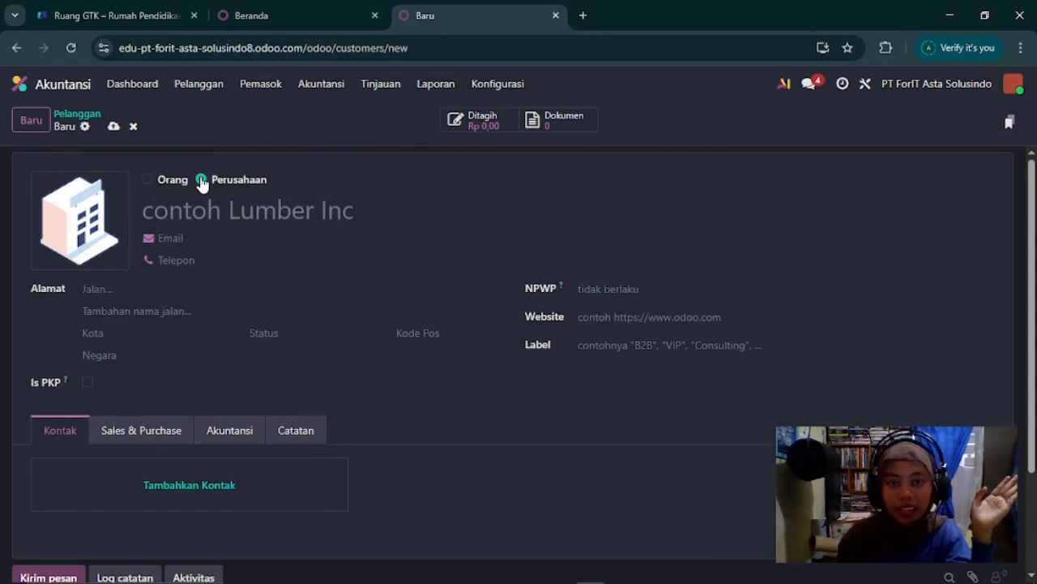
left_click(147, 182)
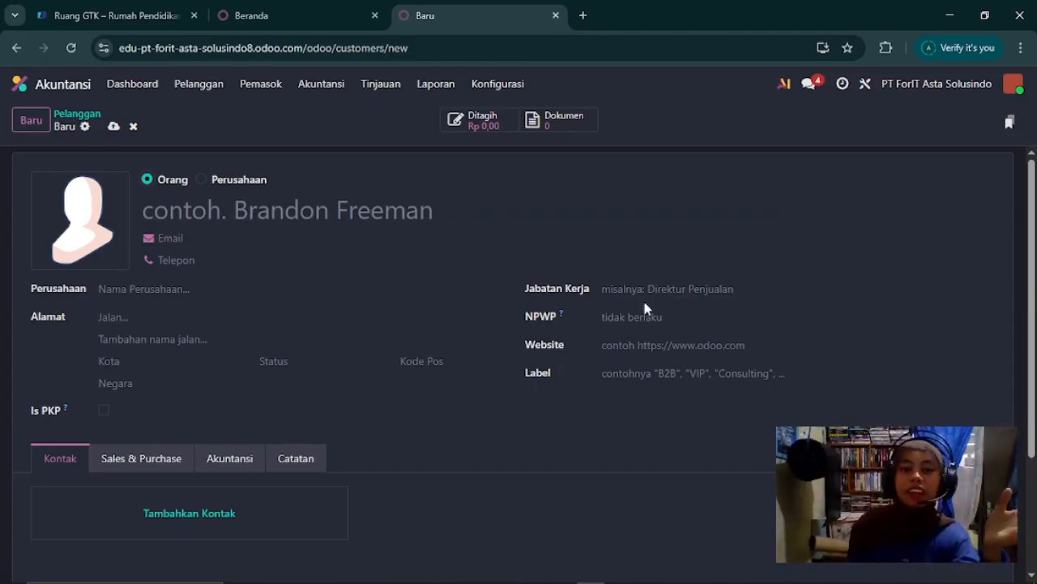
left_click(251, 183)
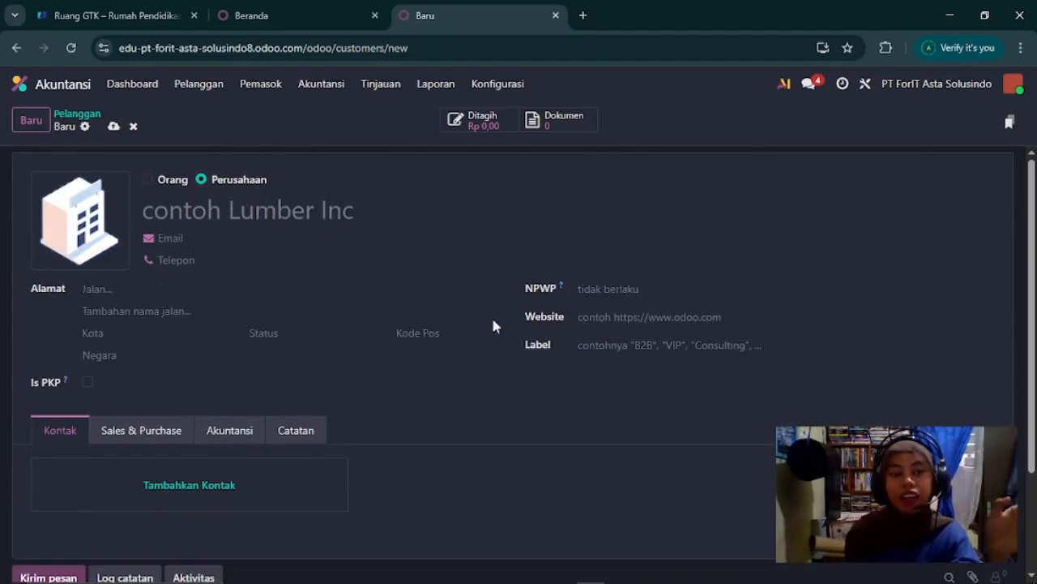
left_click(235, 215)
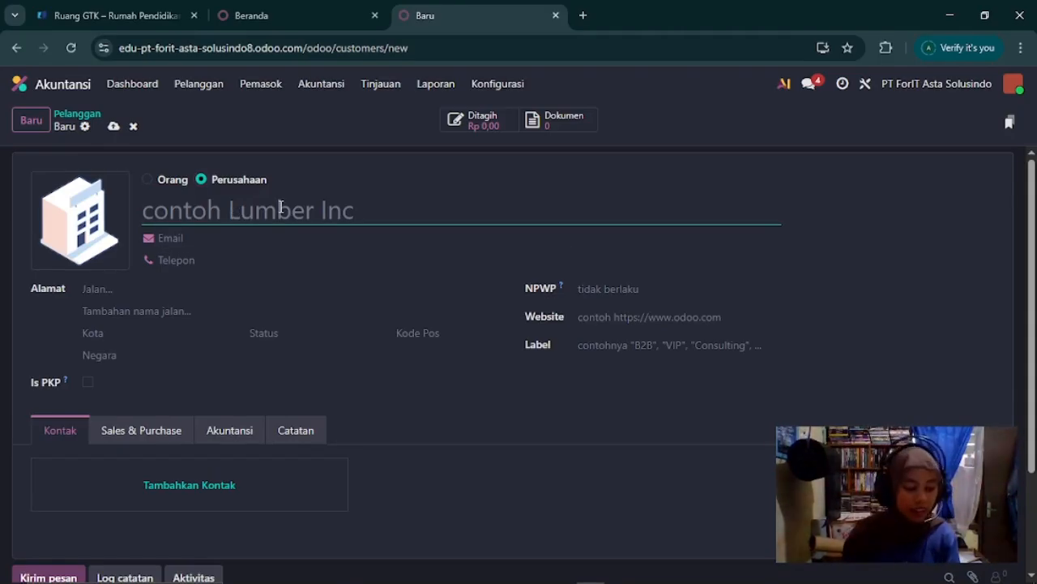
type("SD Pelita")
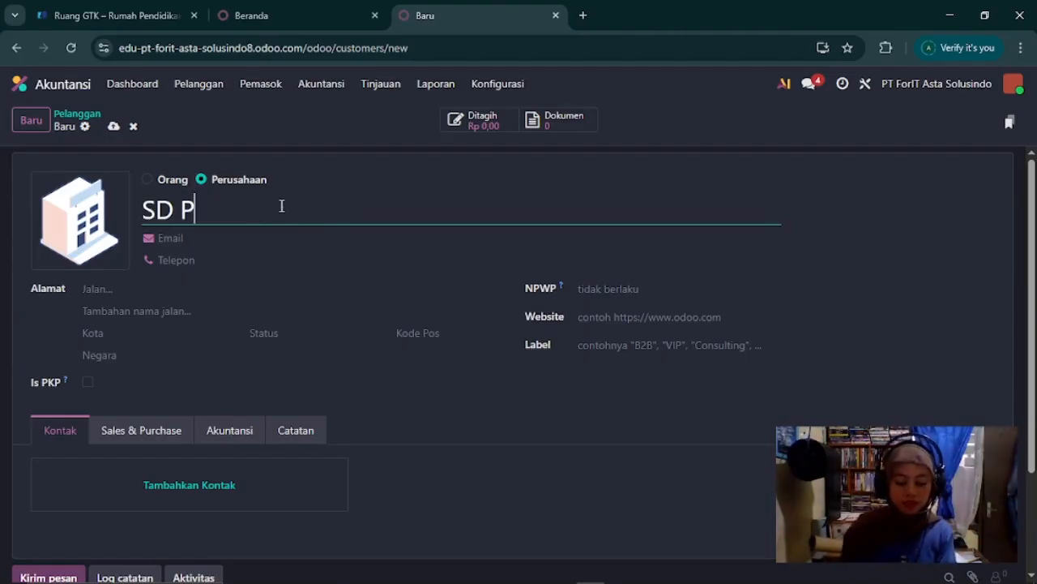
key("BackSpace")
key("BackSpace")
key("BackSpace")
key("BackSpace")
key("BackSpace")
key("BackSpace")
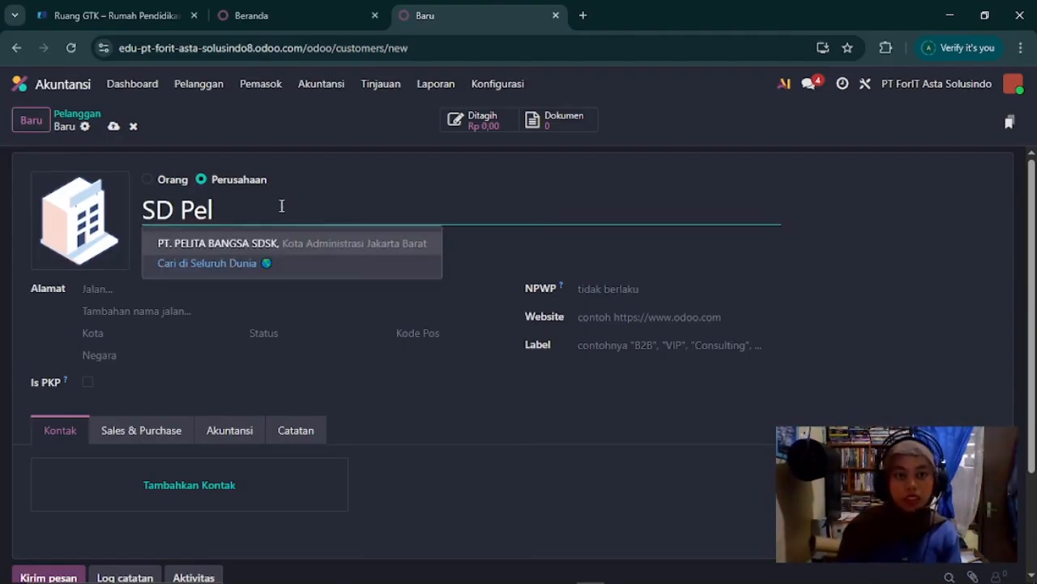
type("Harapan ")
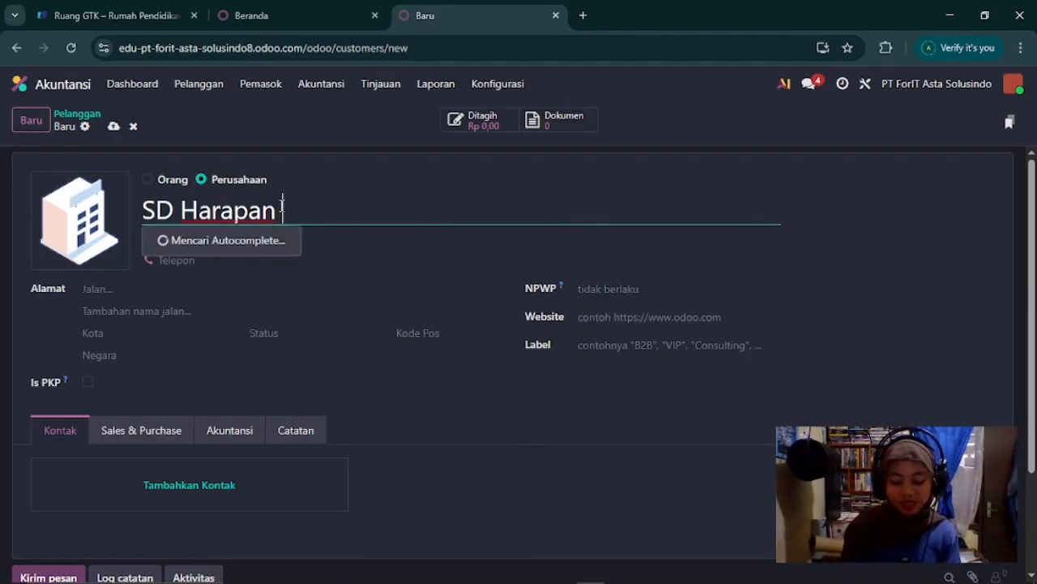
type("Pelita")
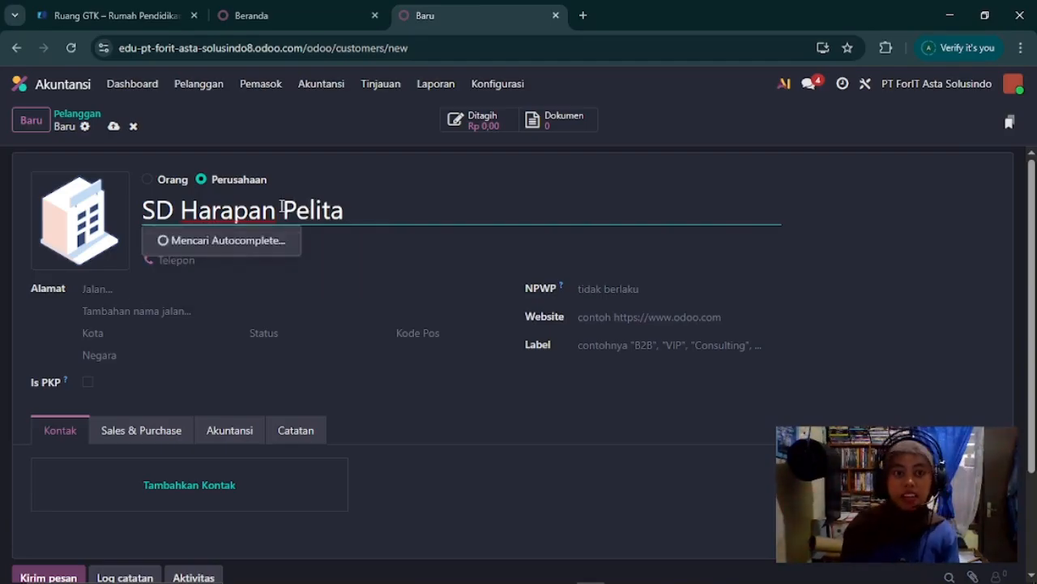
key("Tab")
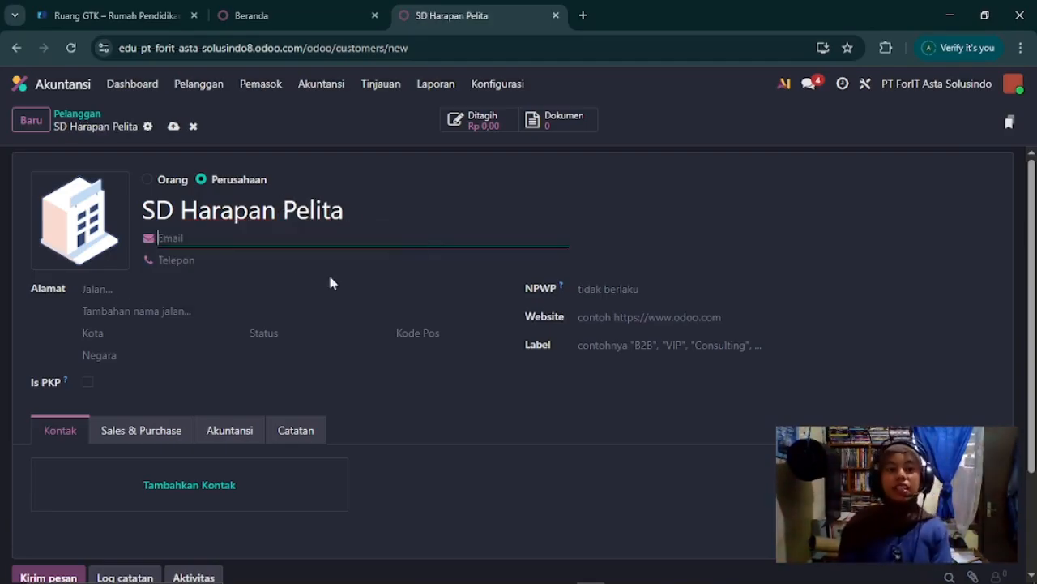
Enter the customer's street address and city on the new record.
left_click(213, 258)
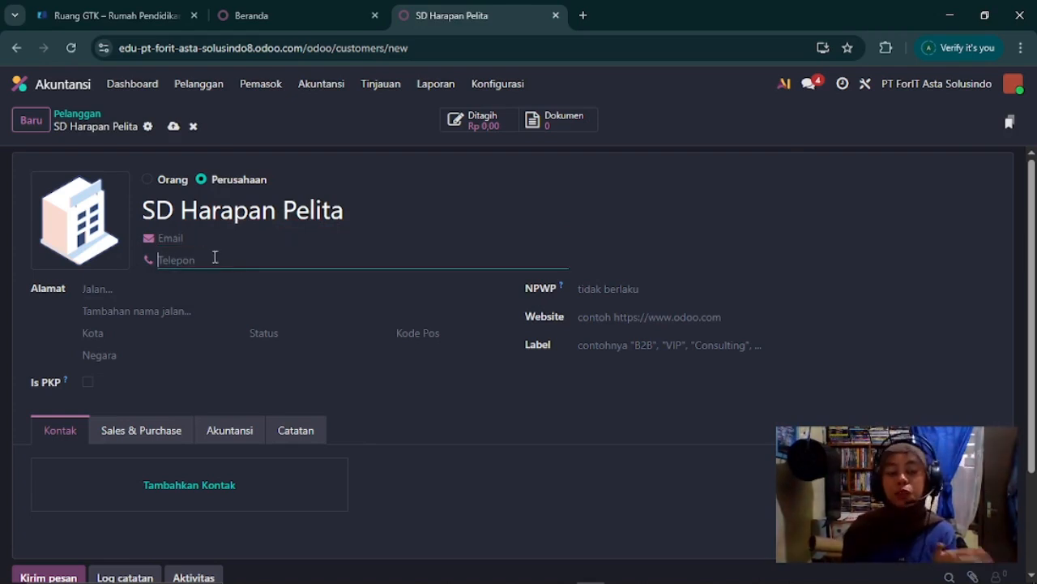
left_click(191, 293)
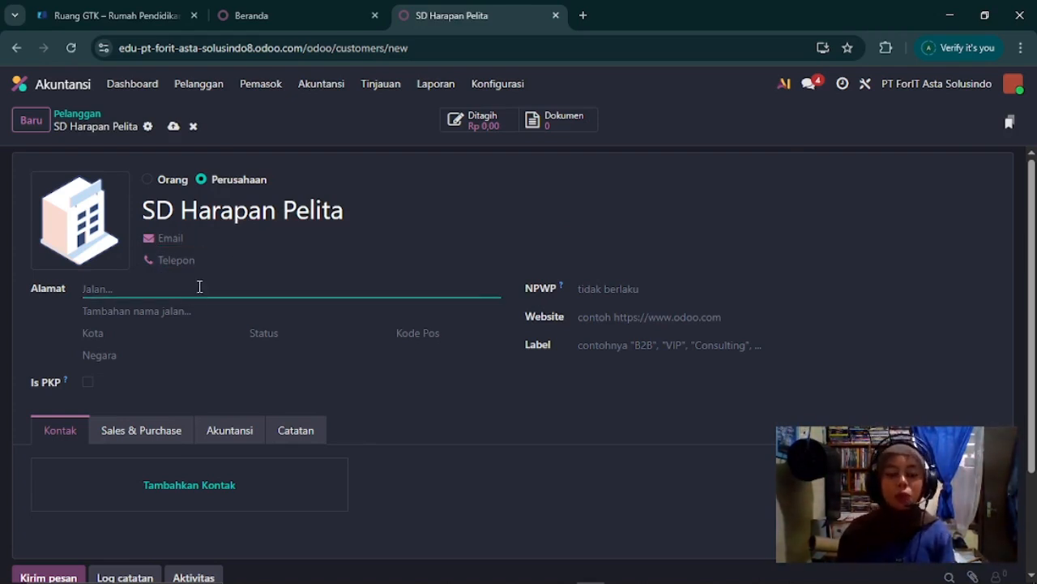
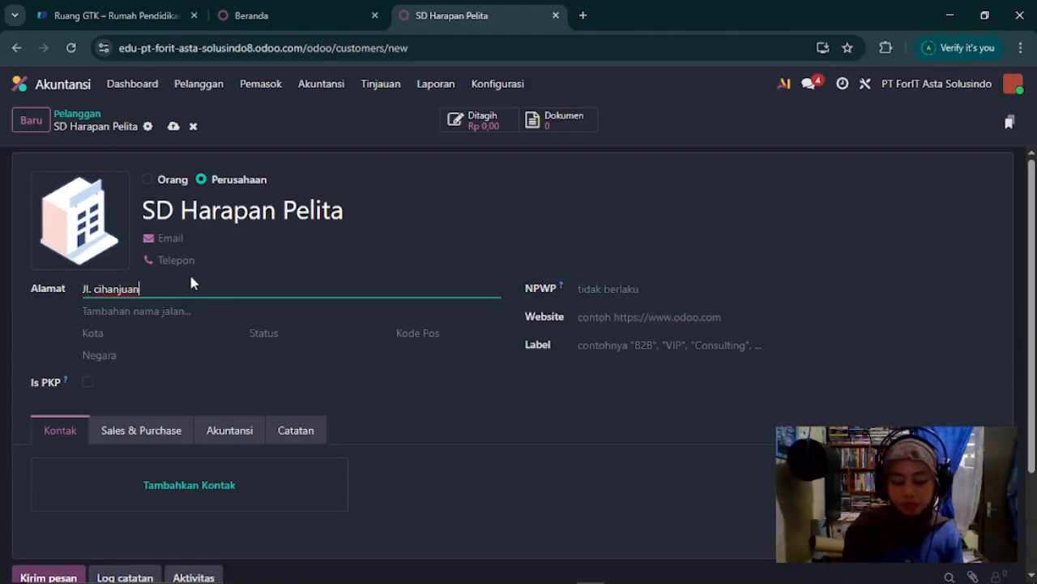
key("Left")
key("Left")
key("Left")
key("Left")
key("Left")
key("Left")
key("Left")
key("Left")
key("Left")
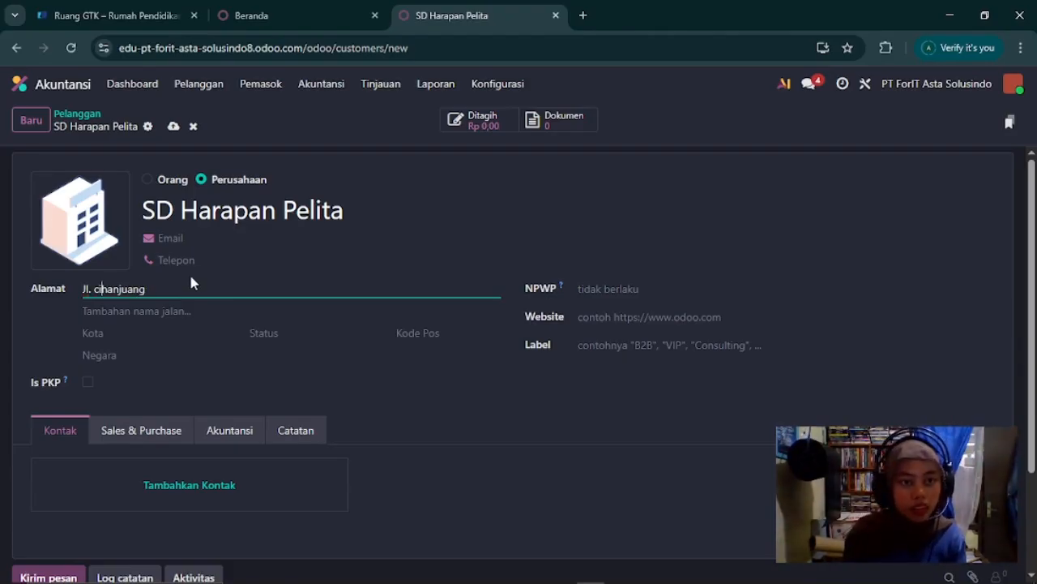
key("End")
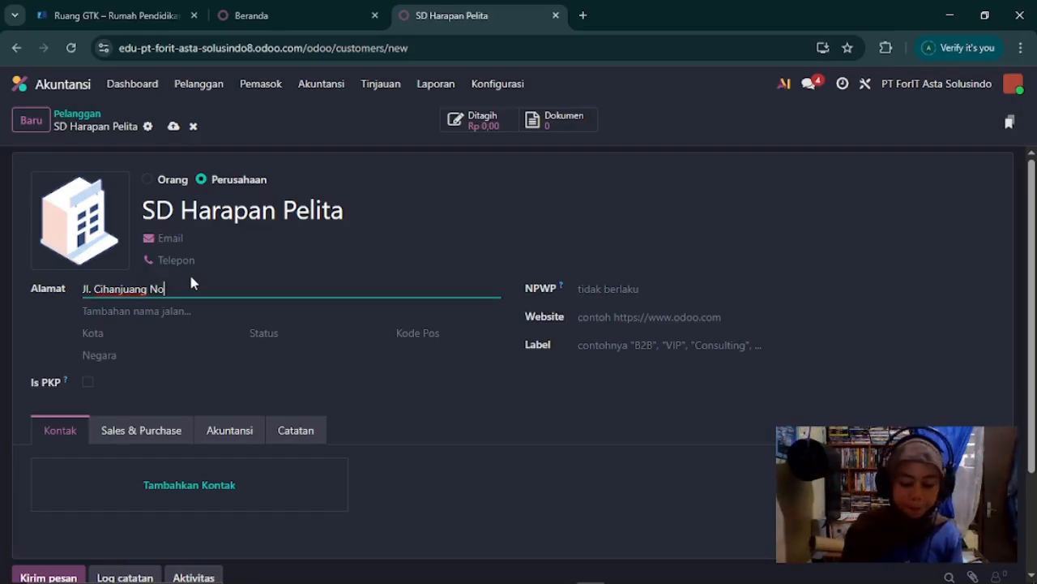
left_click(113, 336)
type("Ci")
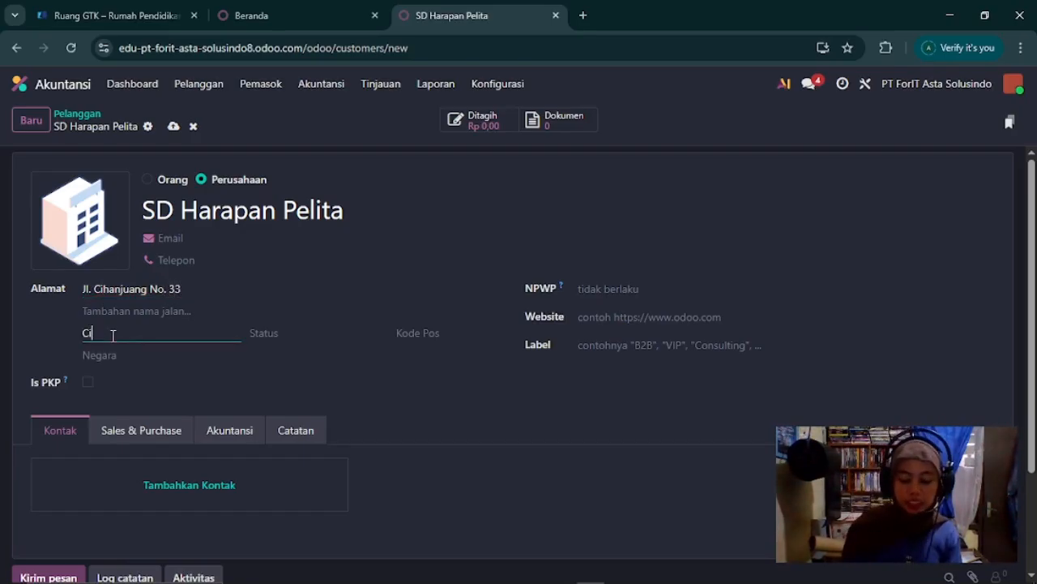
type("mahi")
left_click(116, 354)
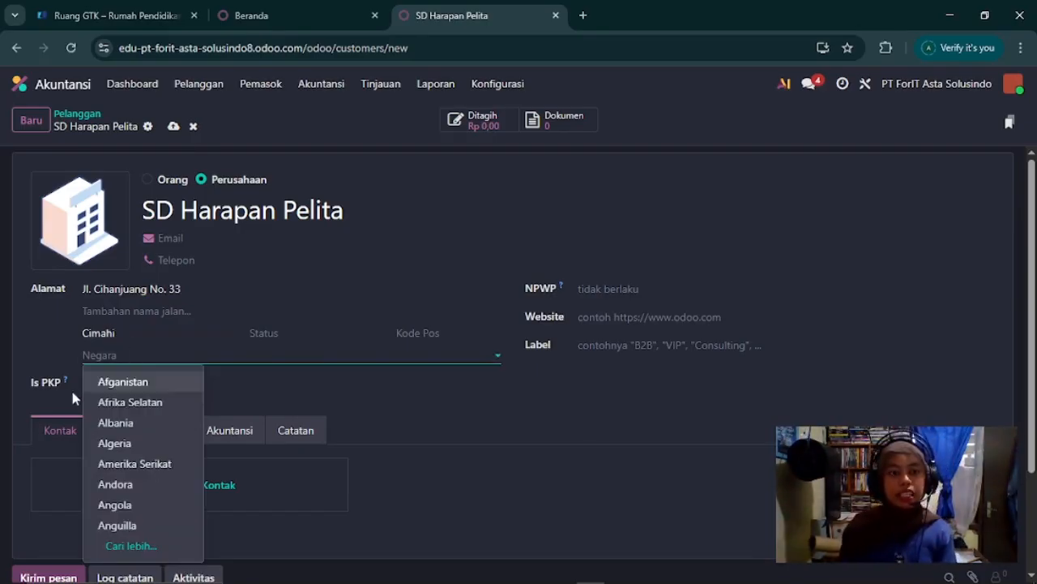
Search for and set country Indonesia, then province Jawa Barat (ID).
left_click(131, 546)
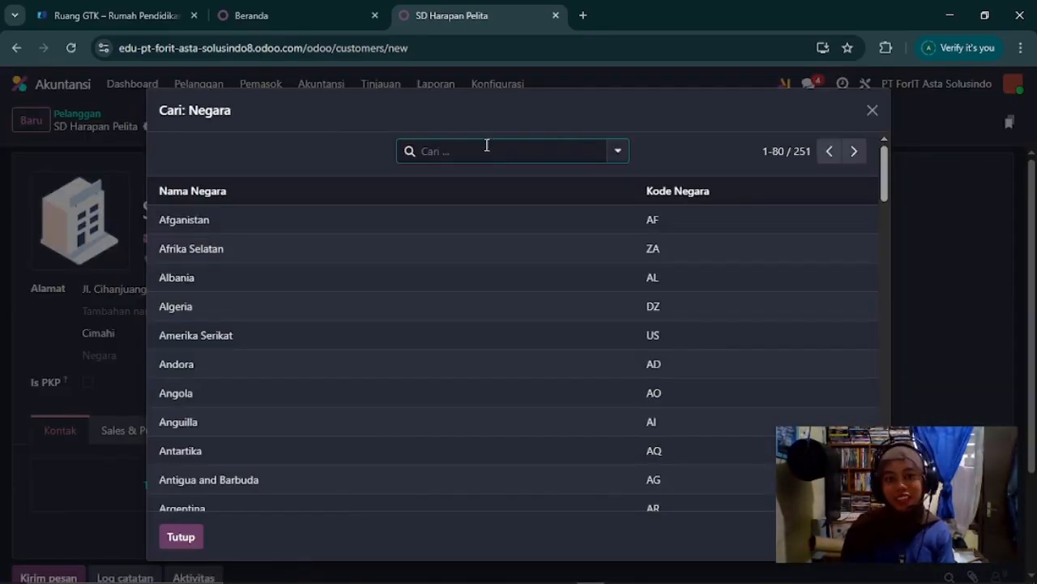
type("Indo")
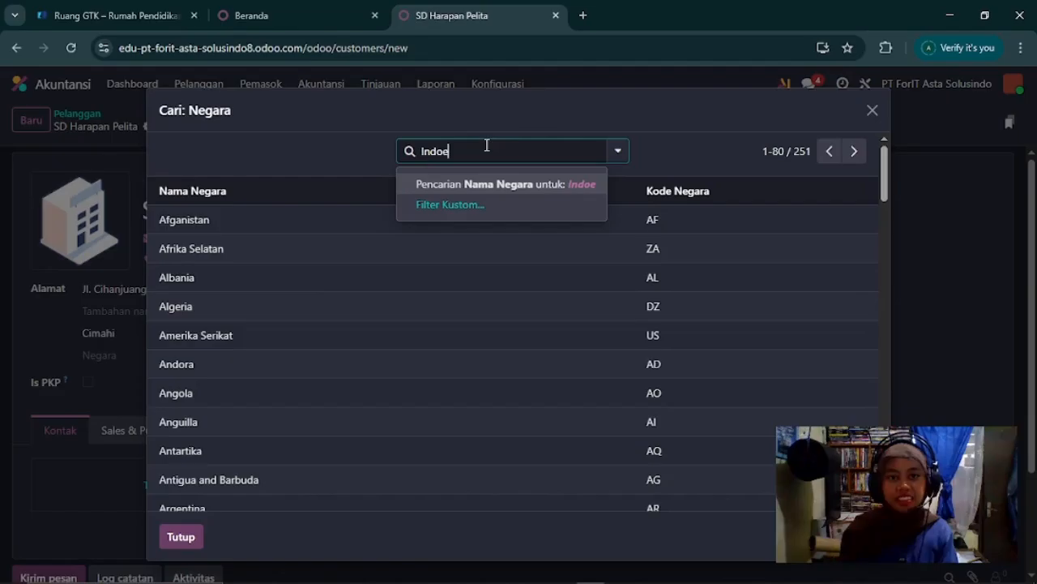
type("nesia")
key("Return")
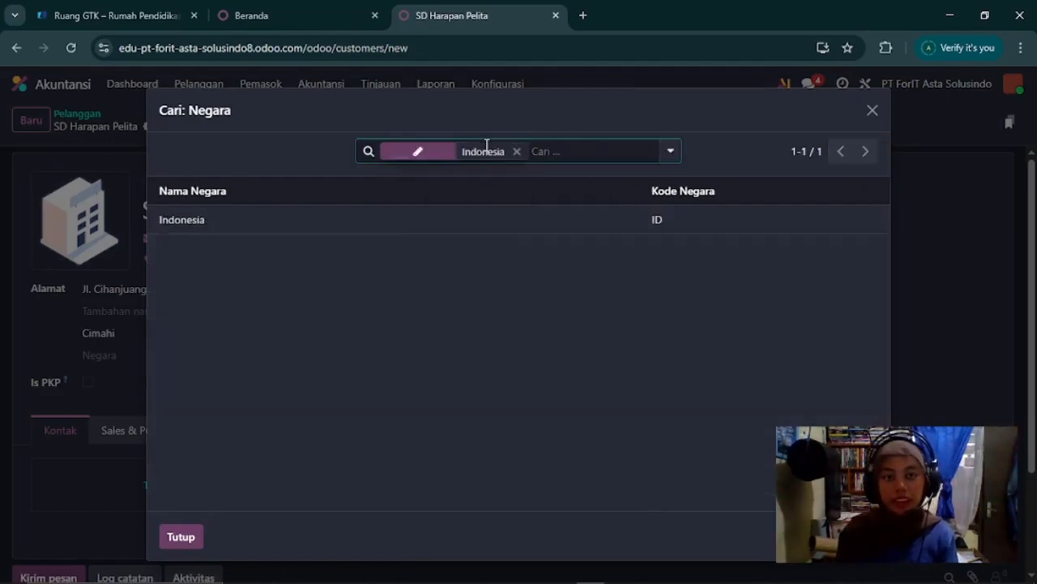
left_click(453, 218)
left_click(342, 333)
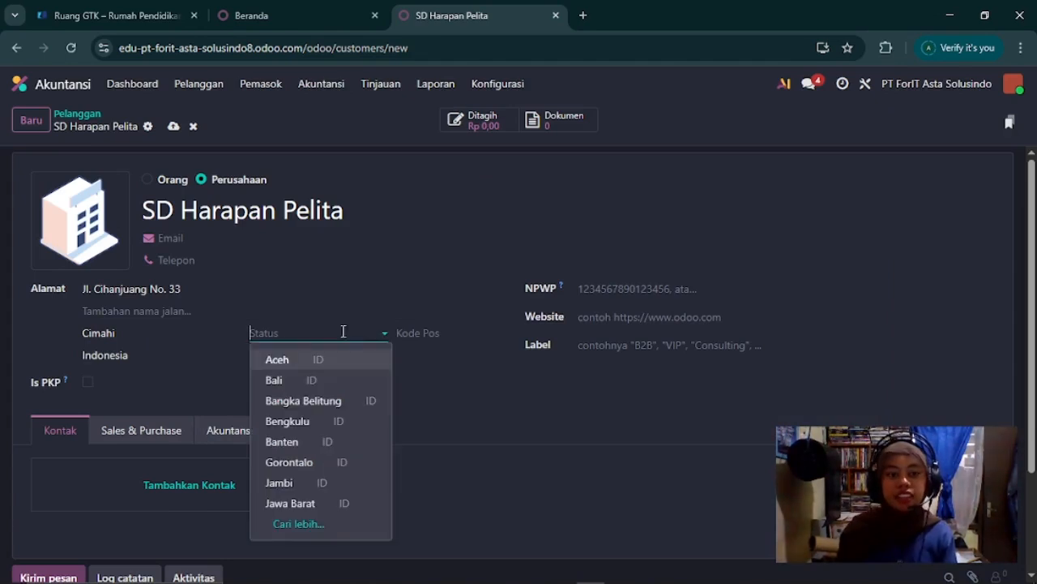
left_click(306, 506)
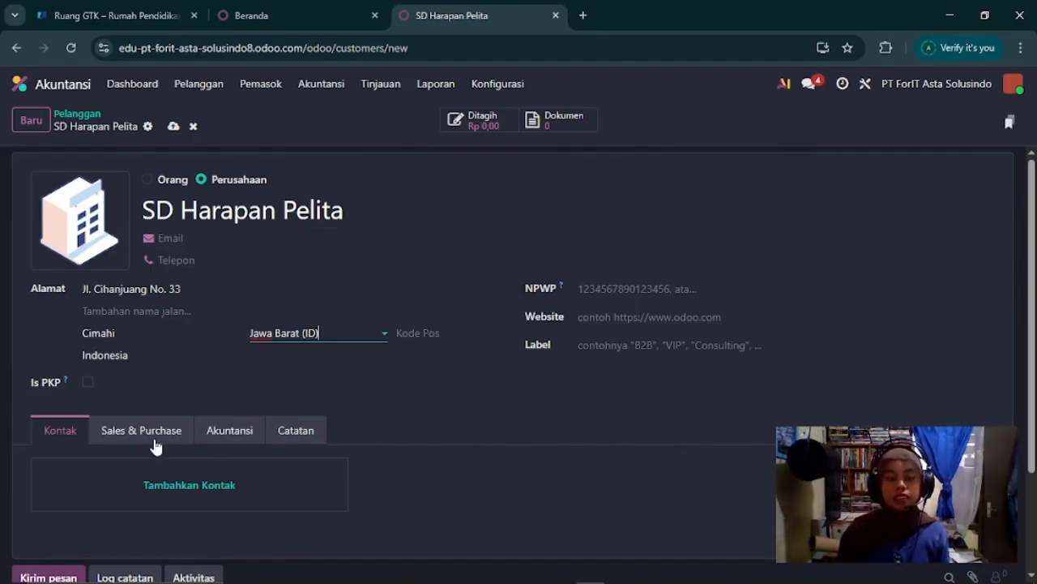
Give SD Harapan Pelita 30 Hari payment terms and Manual Payment (Bank) as payment method.
scroll(86, 479, "down", 2)
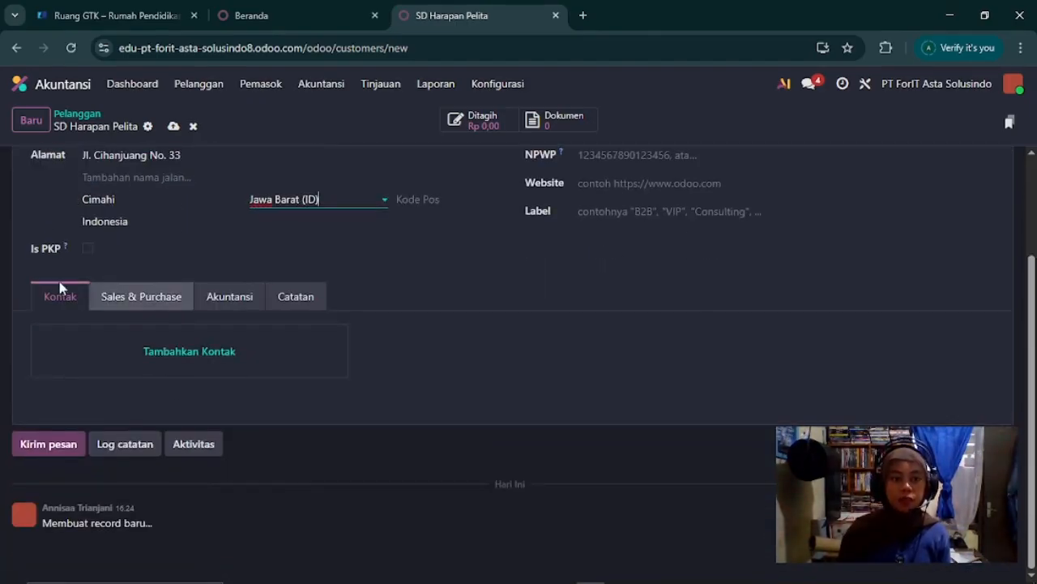
left_click(143, 297)
scroll(138, 357, "down", 1)
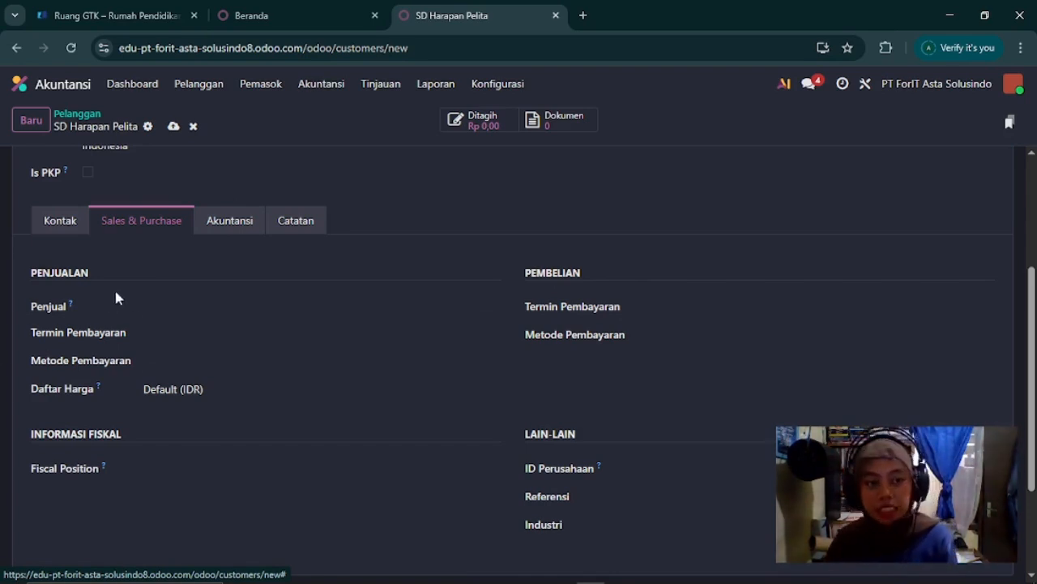
left_click(176, 341)
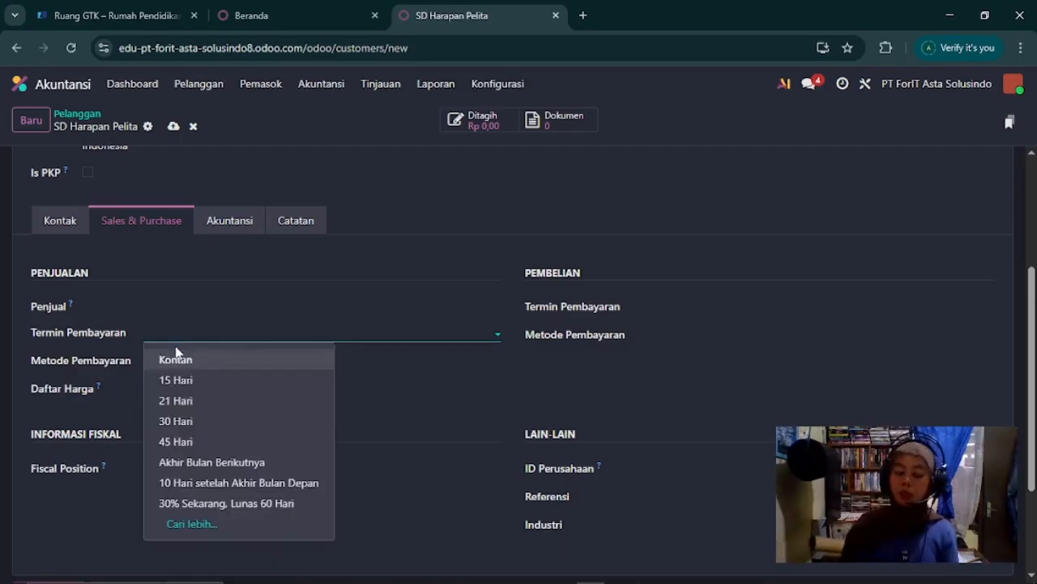
left_click(189, 425)
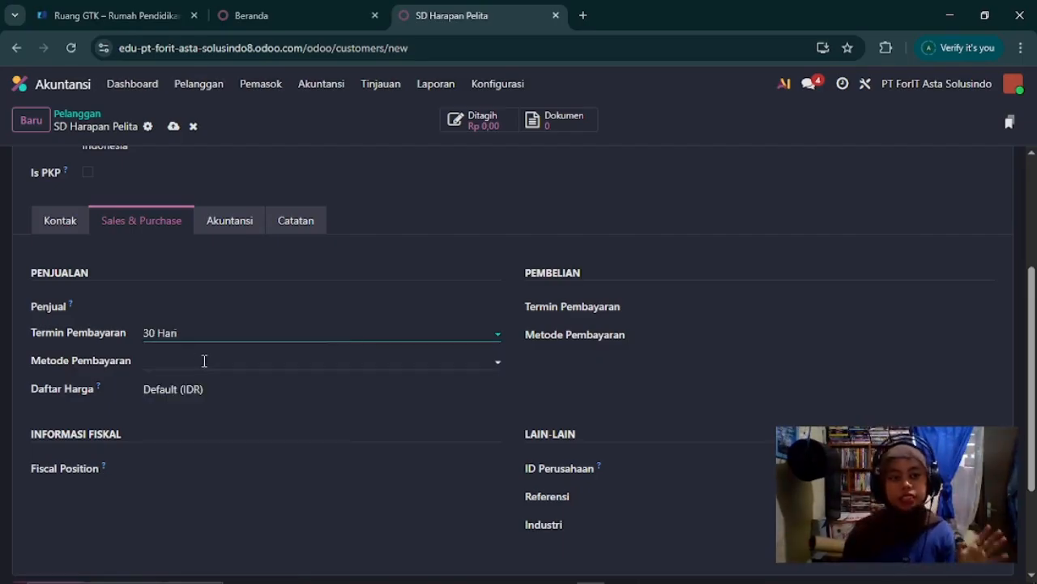
left_click(191, 363)
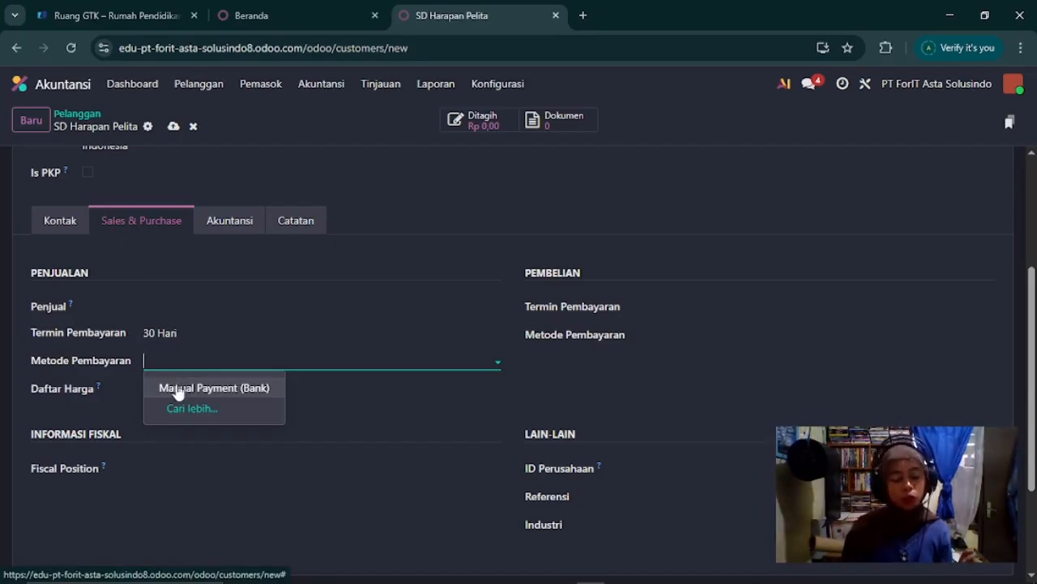
left_click(175, 389)
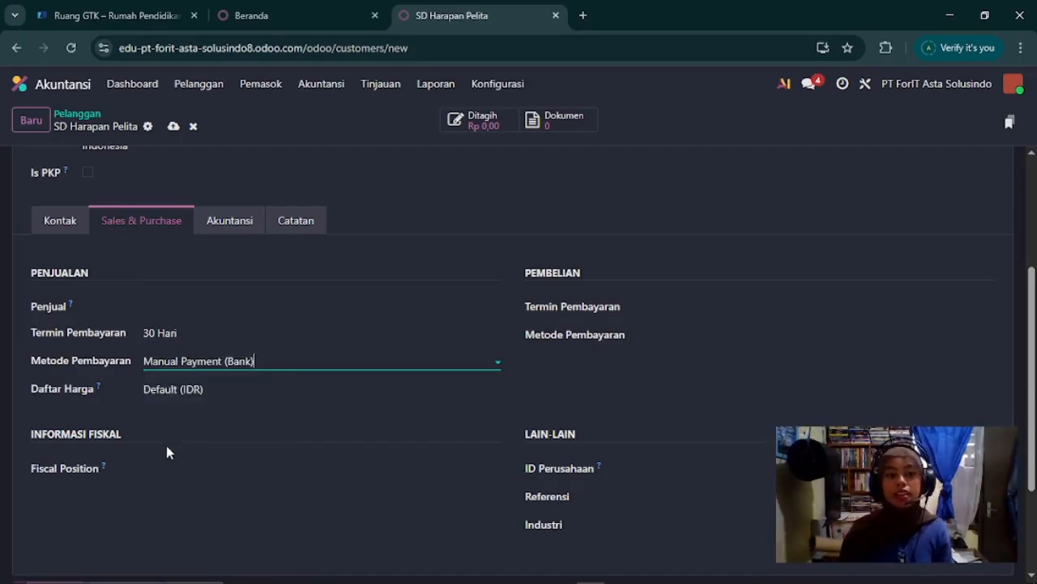
scroll(242, 454, "down", 1)
scroll(295, 330, "up", 2)
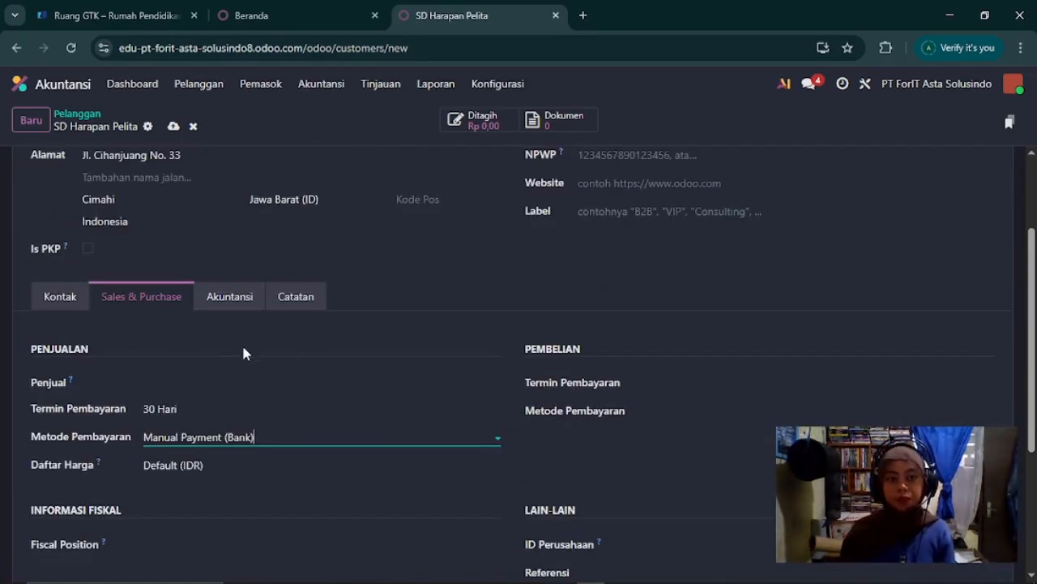
scroll(243, 353, "up", 2)
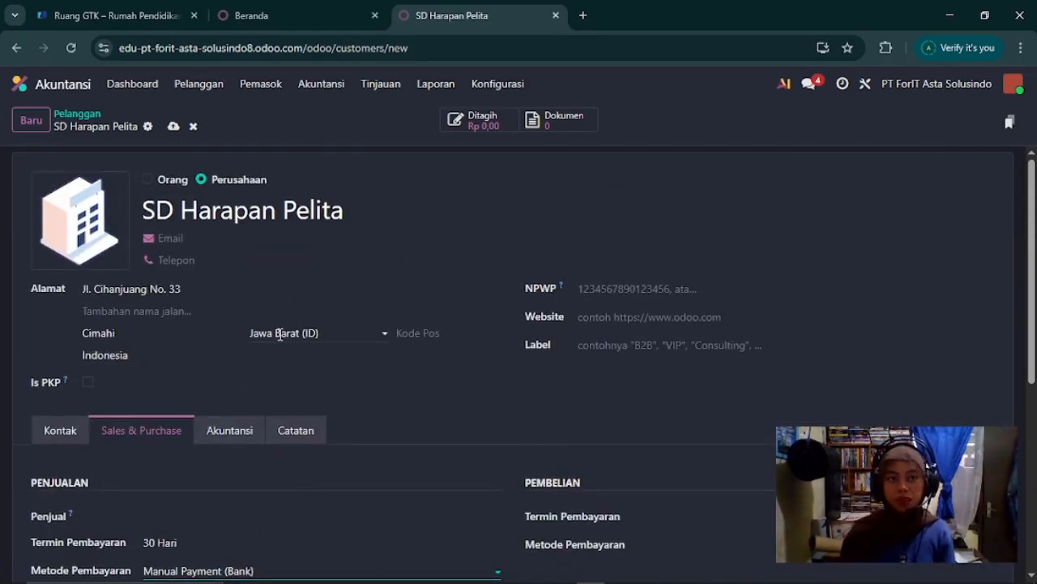
Save the SD Harapan Pelita customer and return to the Pelanggan customer list.
left_click(173, 127)
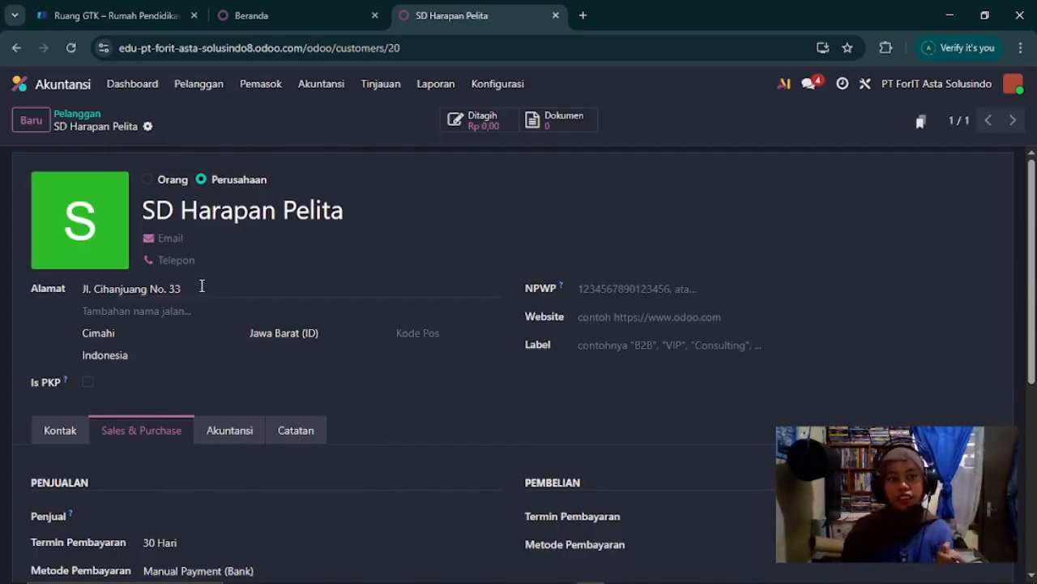
left_click(201, 87)
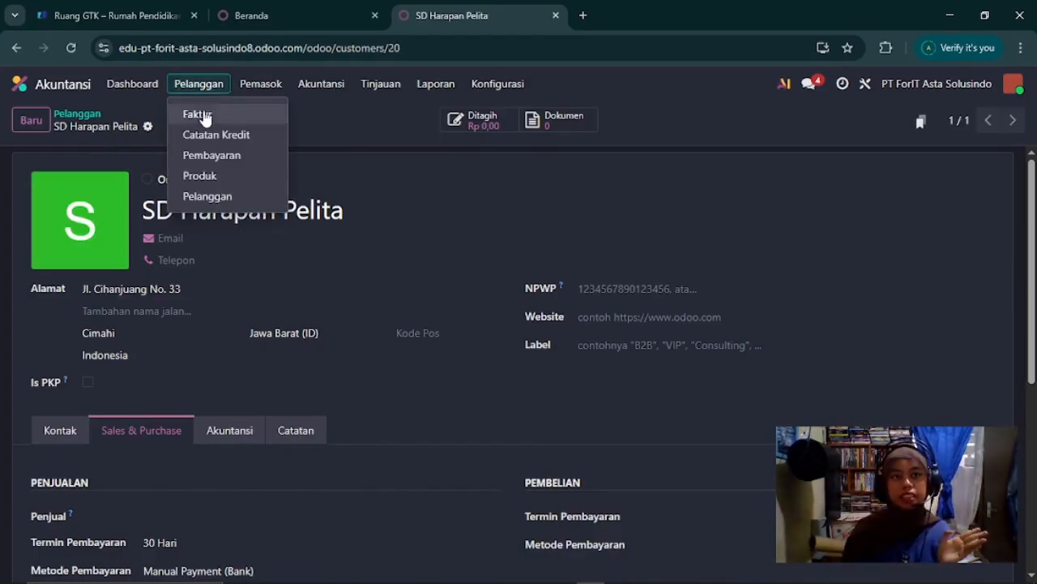
left_click(204, 197)
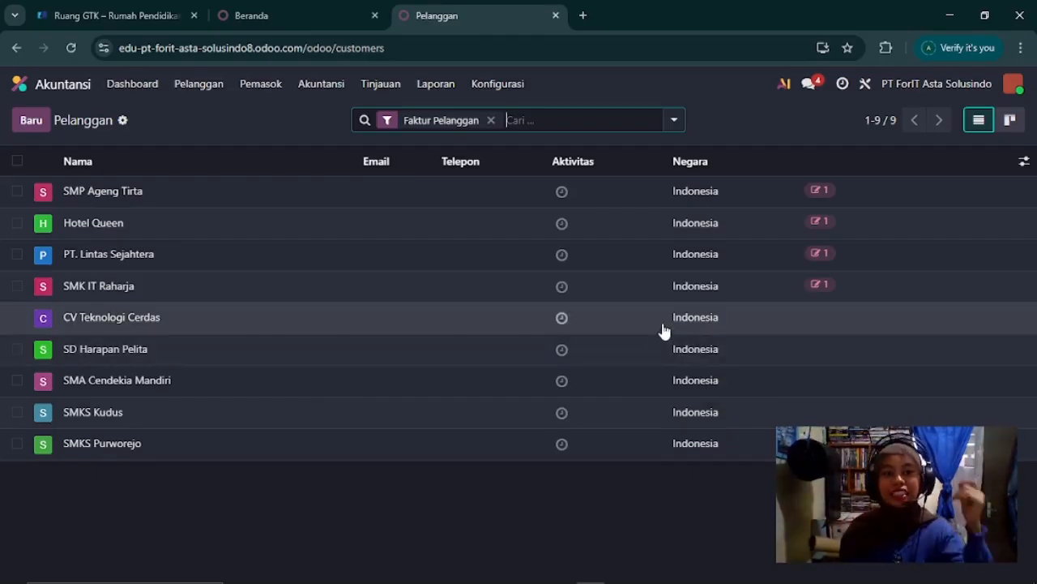
Start a new customer invoice billed to SD Harapan Pelita.
left_click(207, 86)
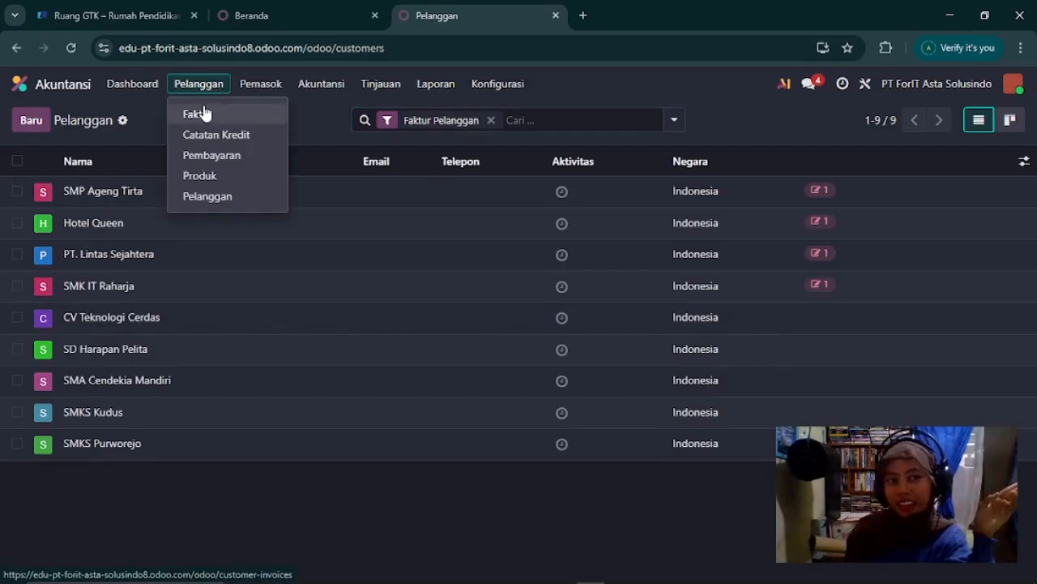
left_click(267, 120)
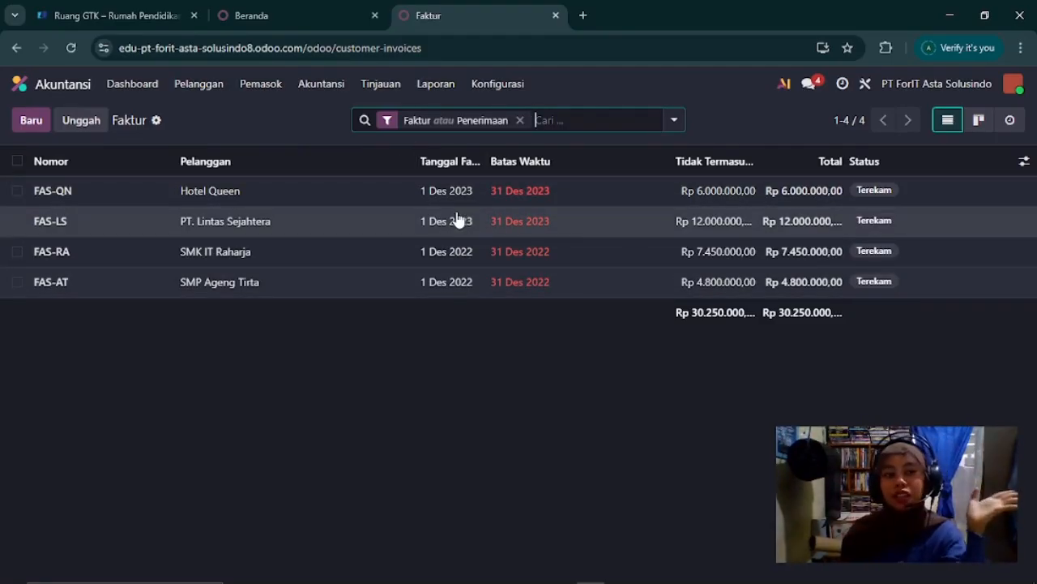
left_click(30, 123)
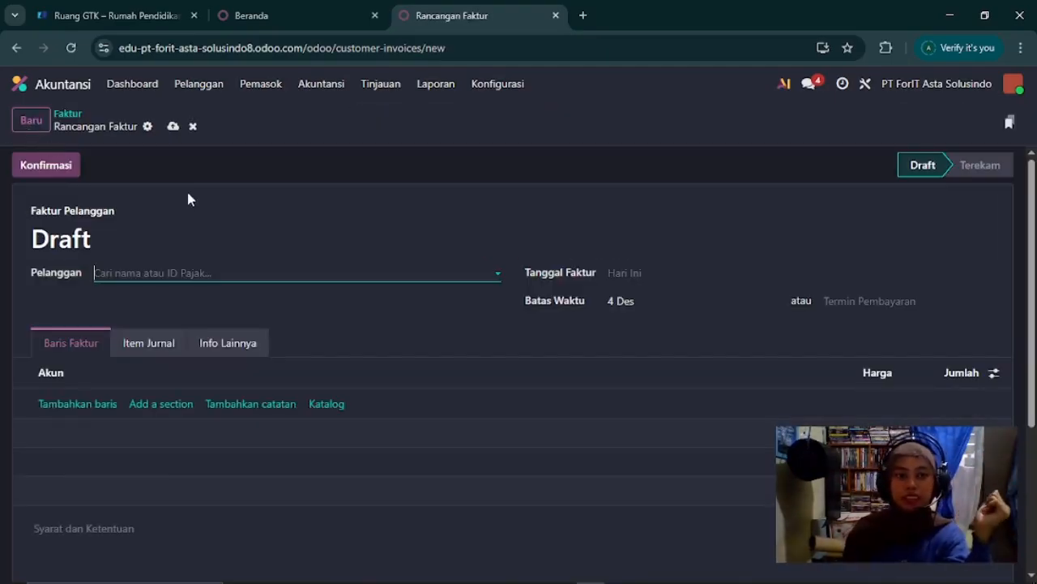
left_click(260, 275)
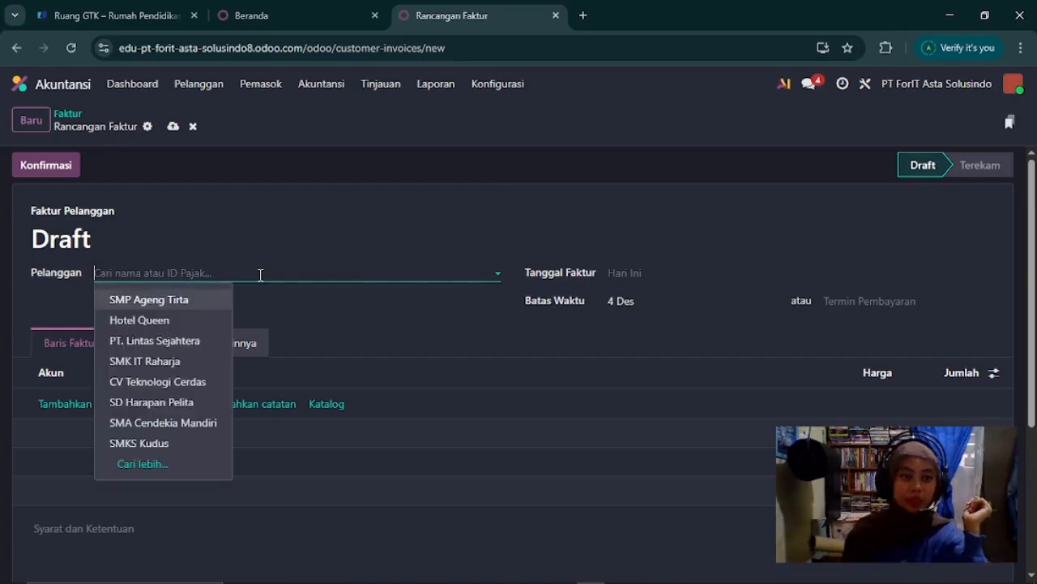
left_click(160, 403)
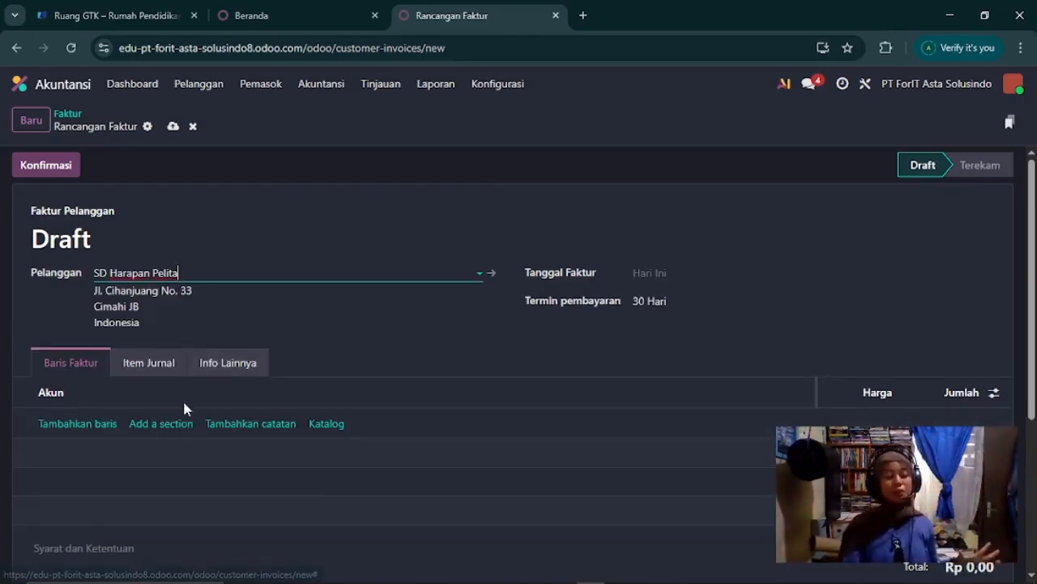
Set the invoice date to 1 Des 2022.
left_click(686, 284)
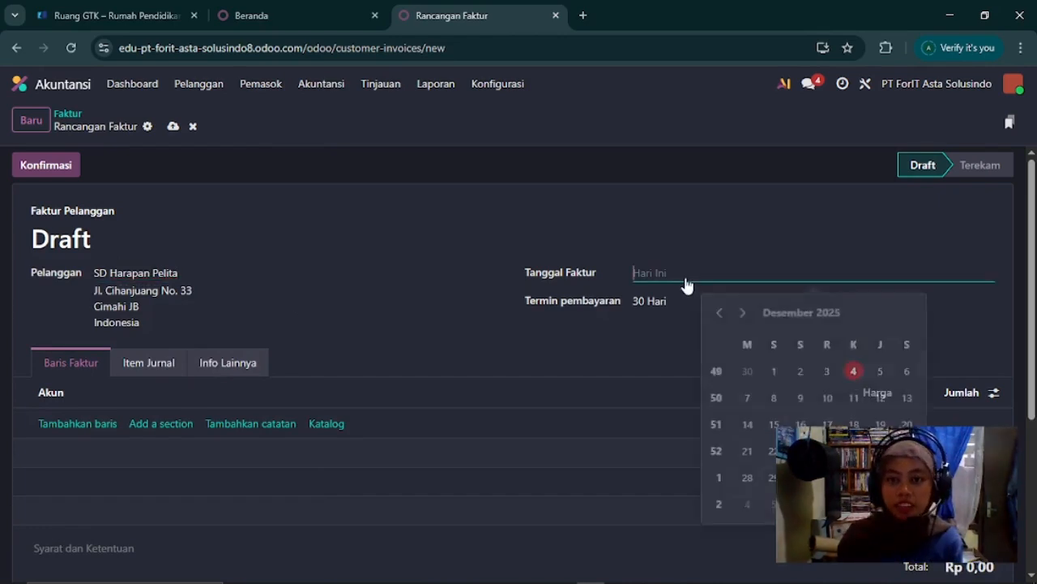
left_click(777, 308)
left_click(786, 309)
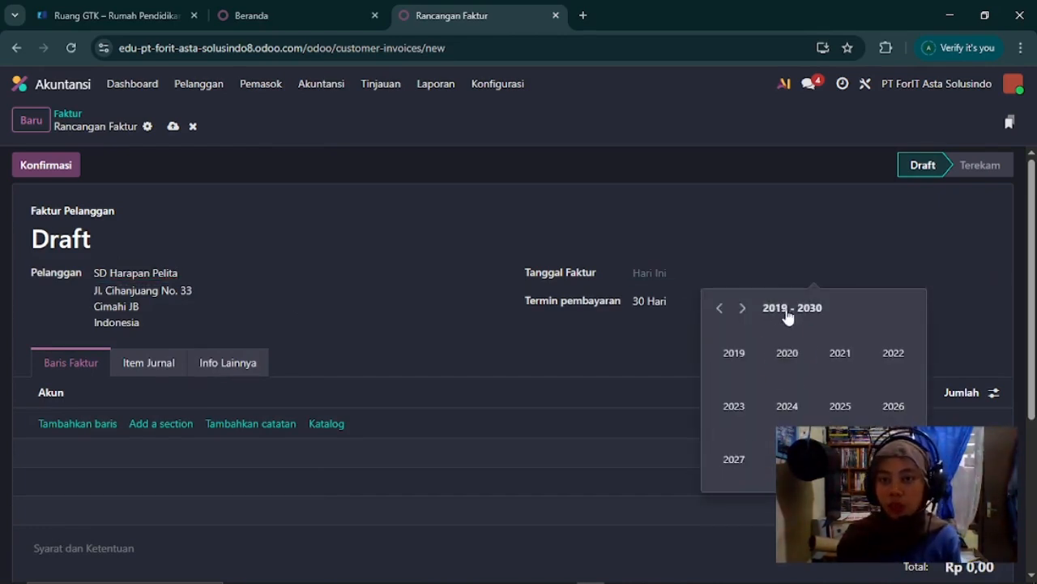
left_click(893, 352)
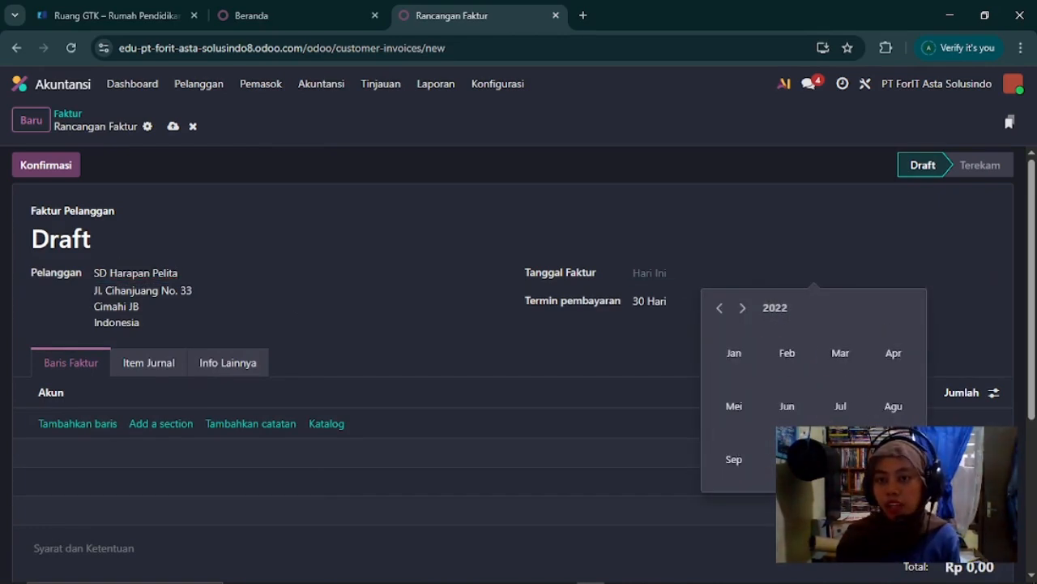
left_click(893, 459)
left_click(853, 366)
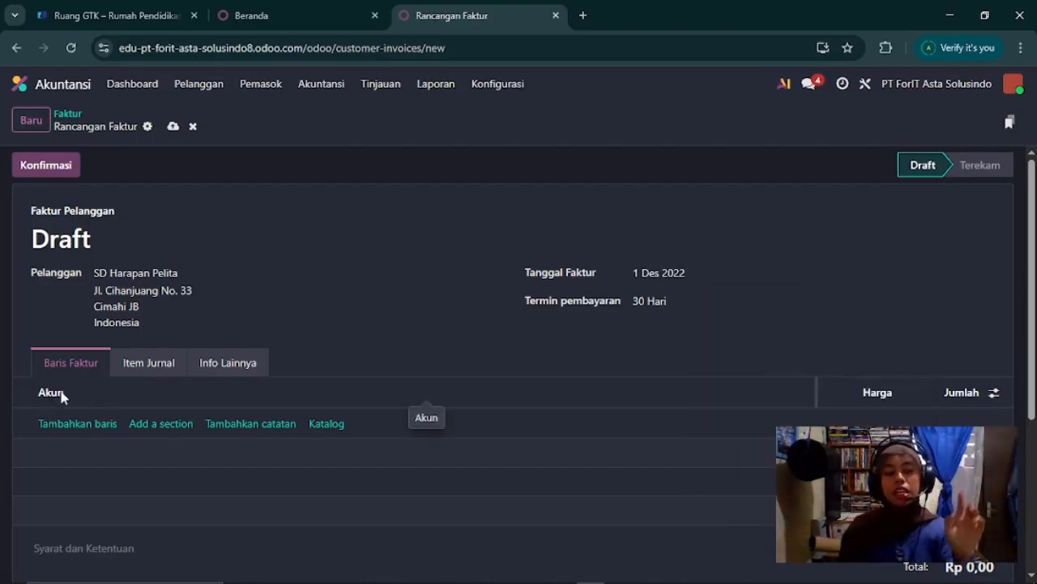
Show the Label and Deferred Date columns on invoice lines, keeping Produk hidden.
left_click(994, 394)
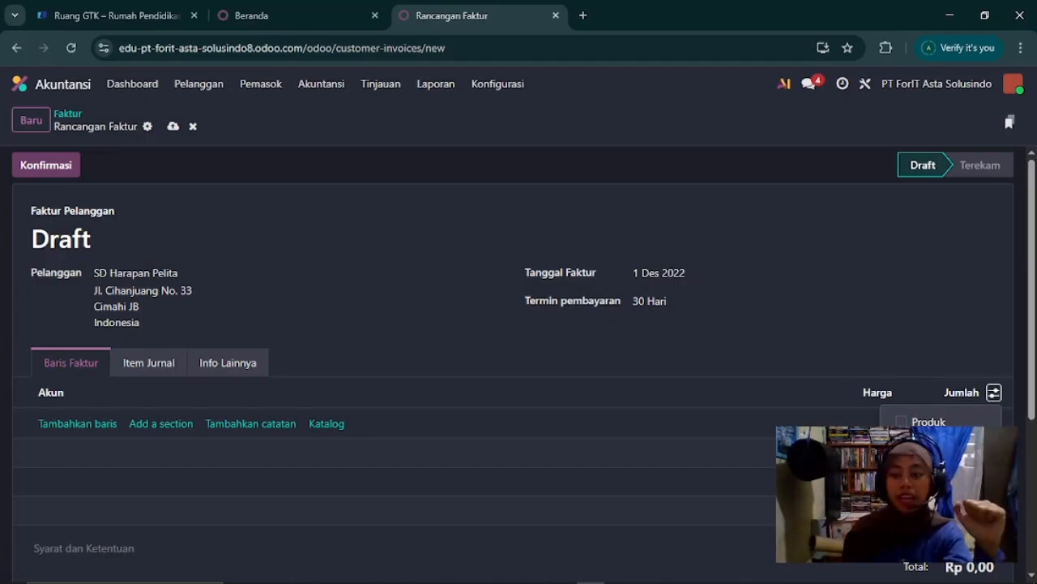
left_click(904, 422)
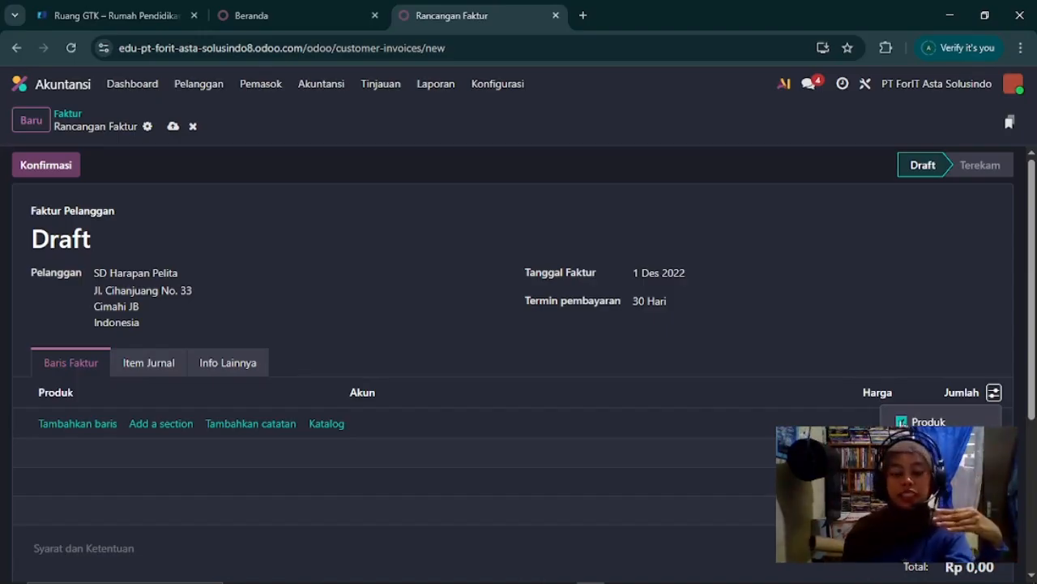
left_click(902, 421)
left_click(902, 442)
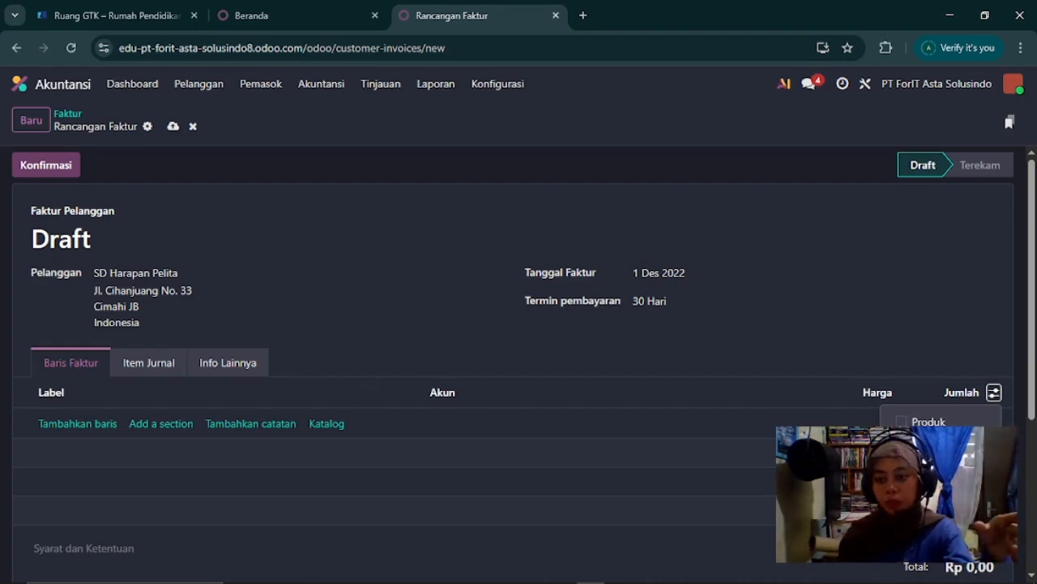
left_click(902, 484)
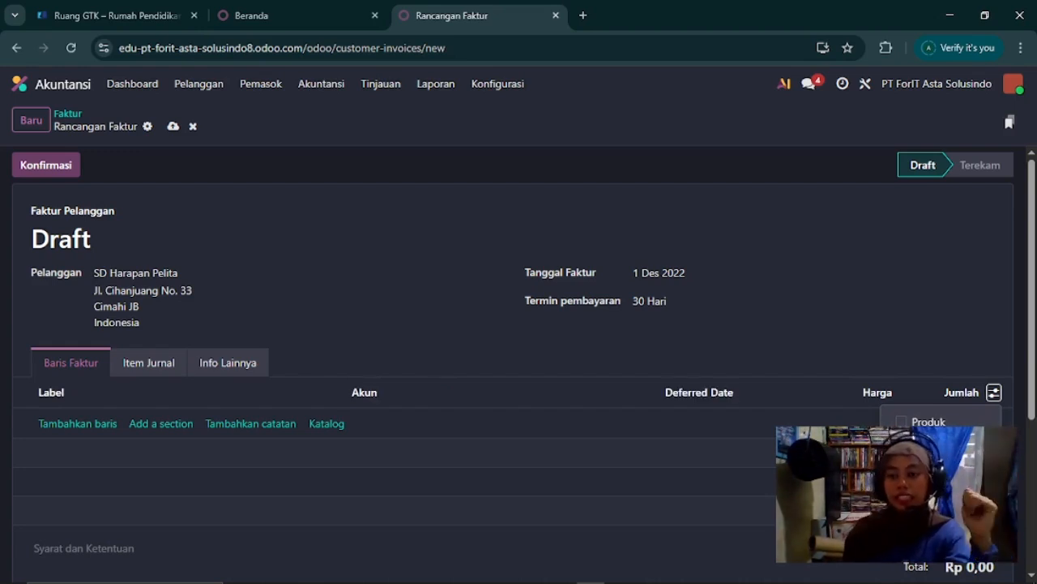
scroll(902, 484, "down", 1)
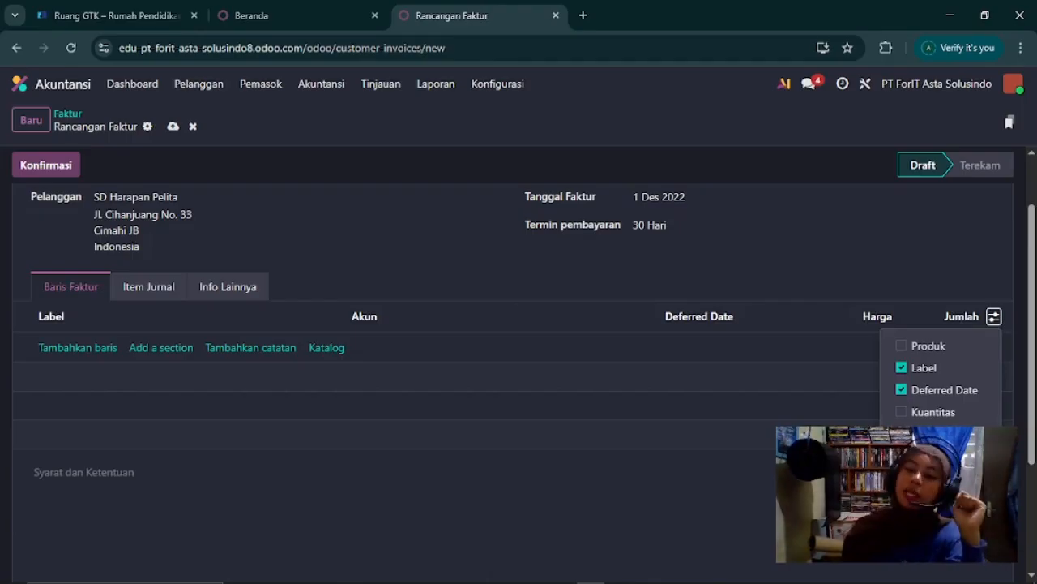
left_click(935, 289)
scroll(290, 305, "up", 1)
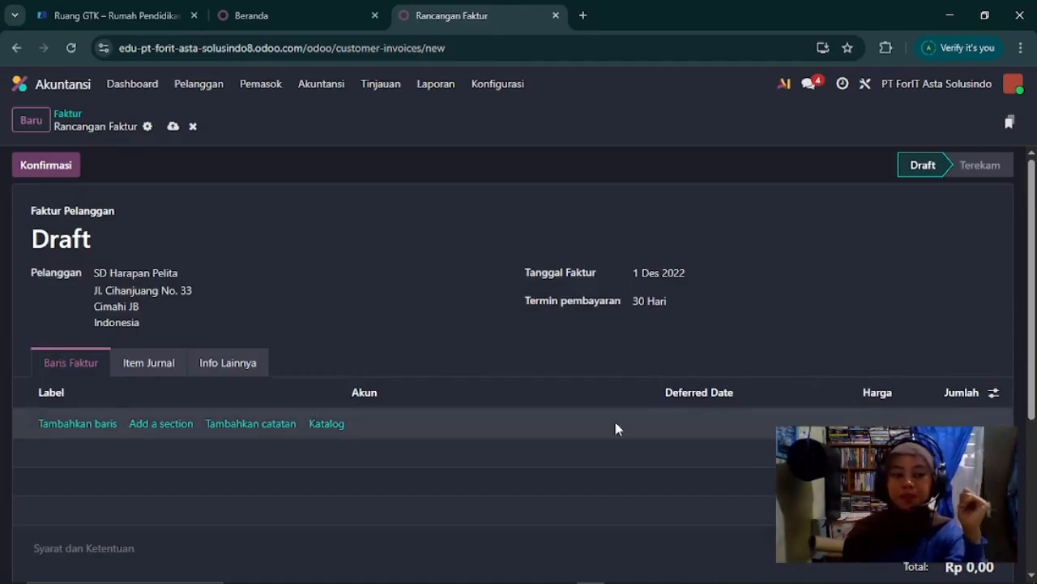
Add an invoice line with a deferred period from 1 to 31 Des 2022.
left_click(58, 426)
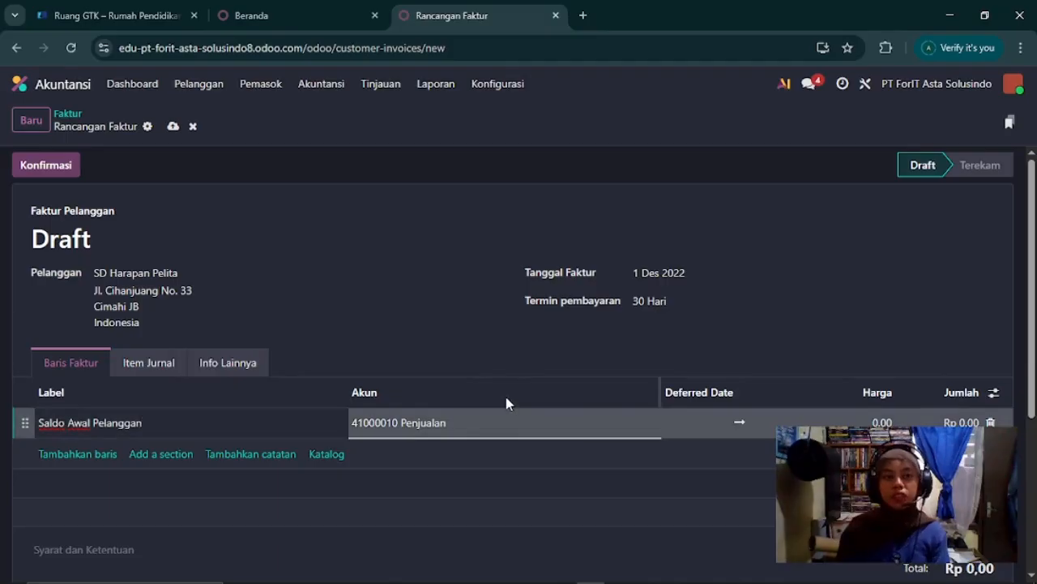
left_click(711, 426)
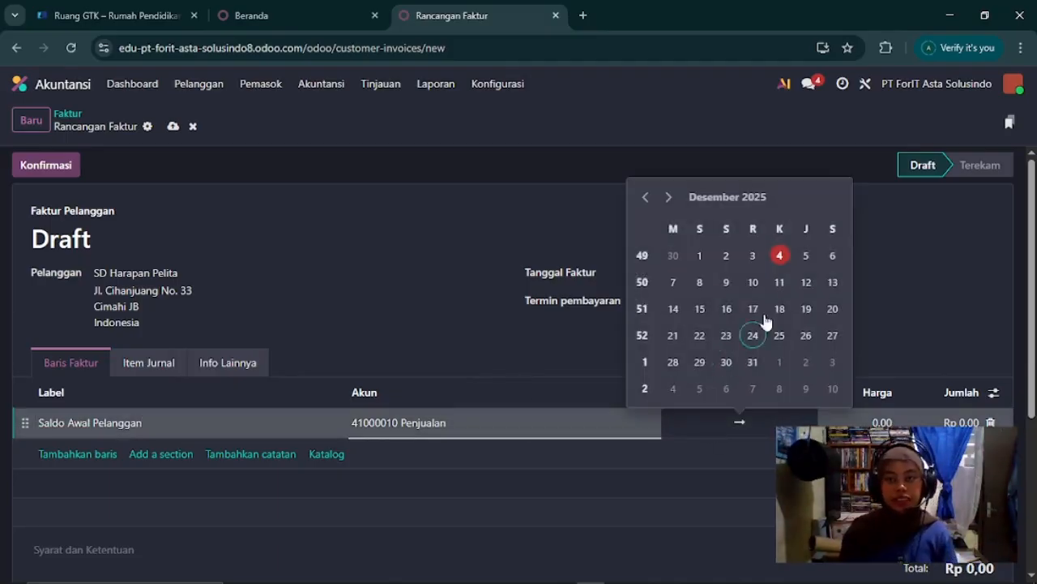
left_click(769, 199)
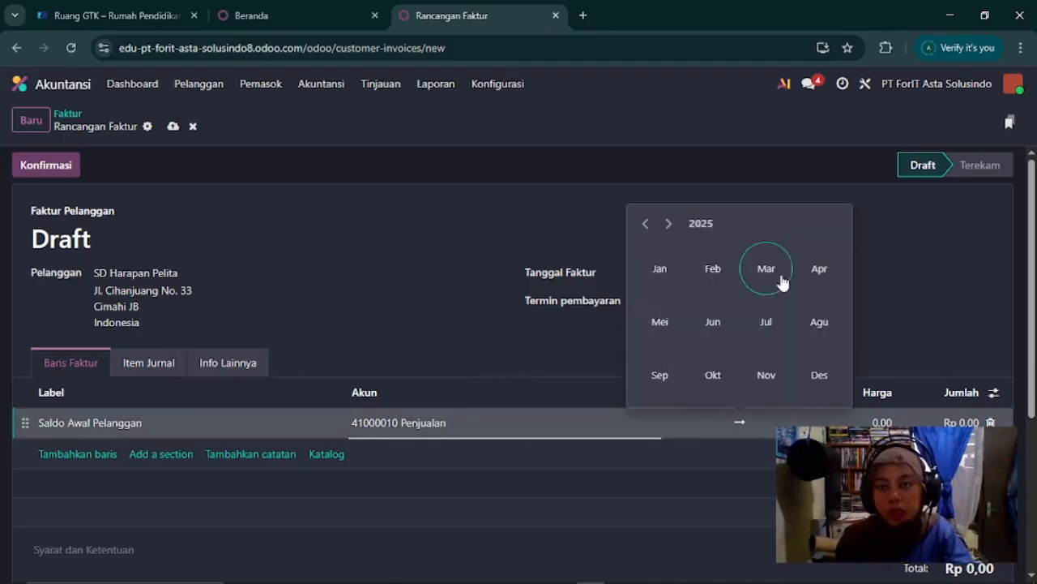
left_click(701, 223)
left_click(814, 270)
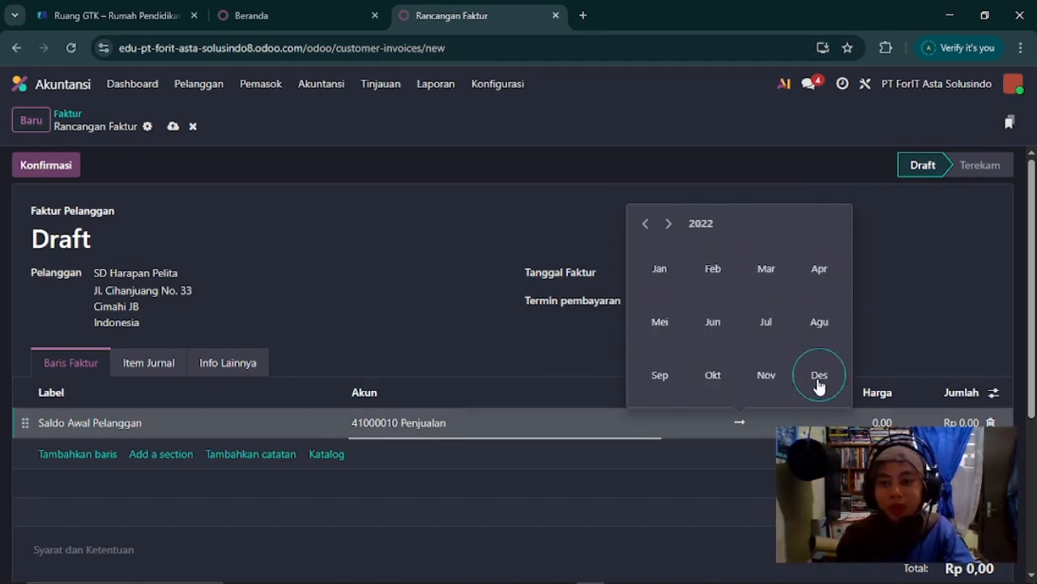
left_click(818, 378)
left_click(779, 256)
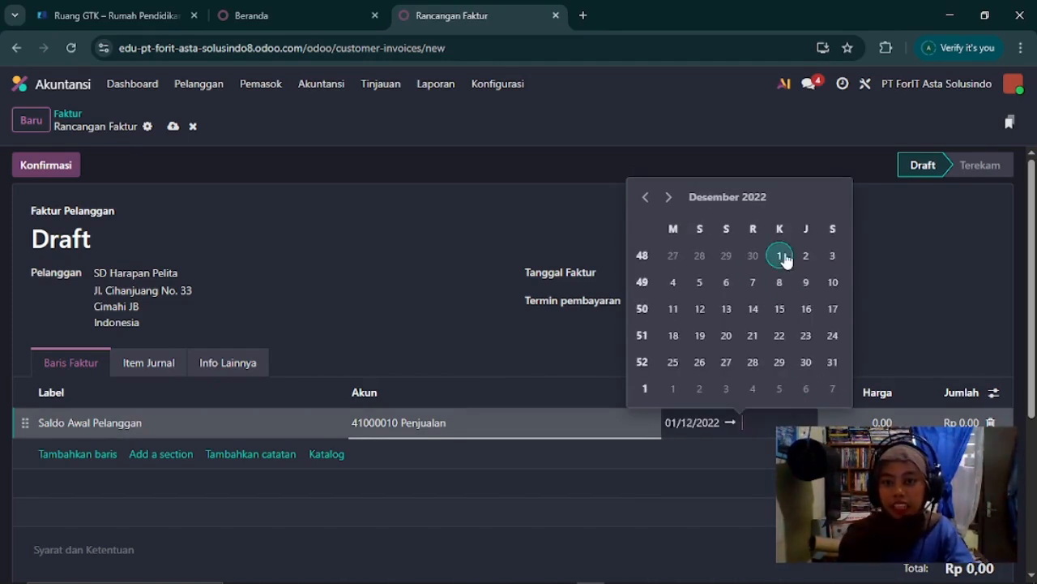
left_click(832, 365)
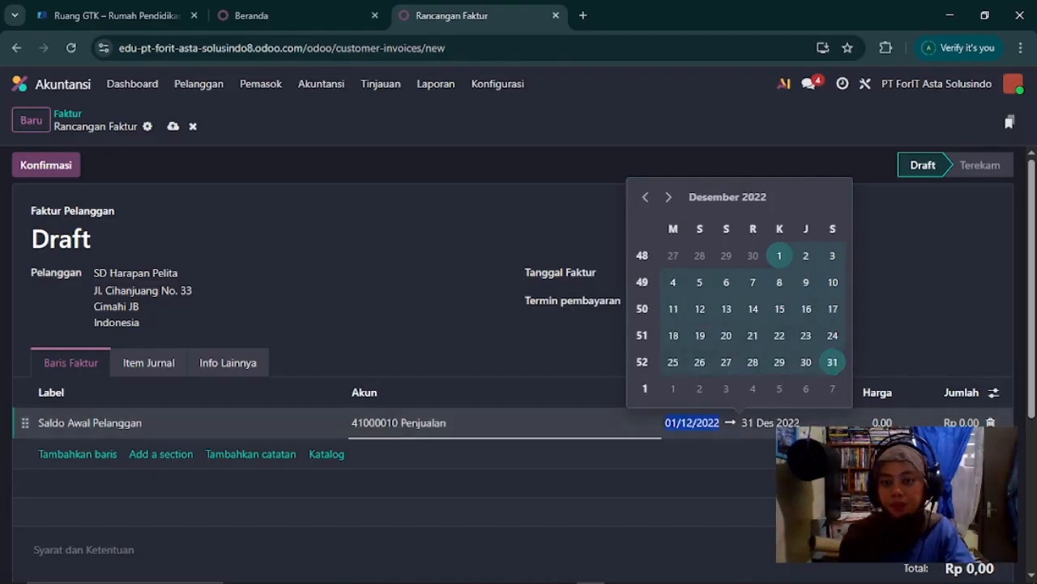
left_click(833, 365)
left_click(881, 344)
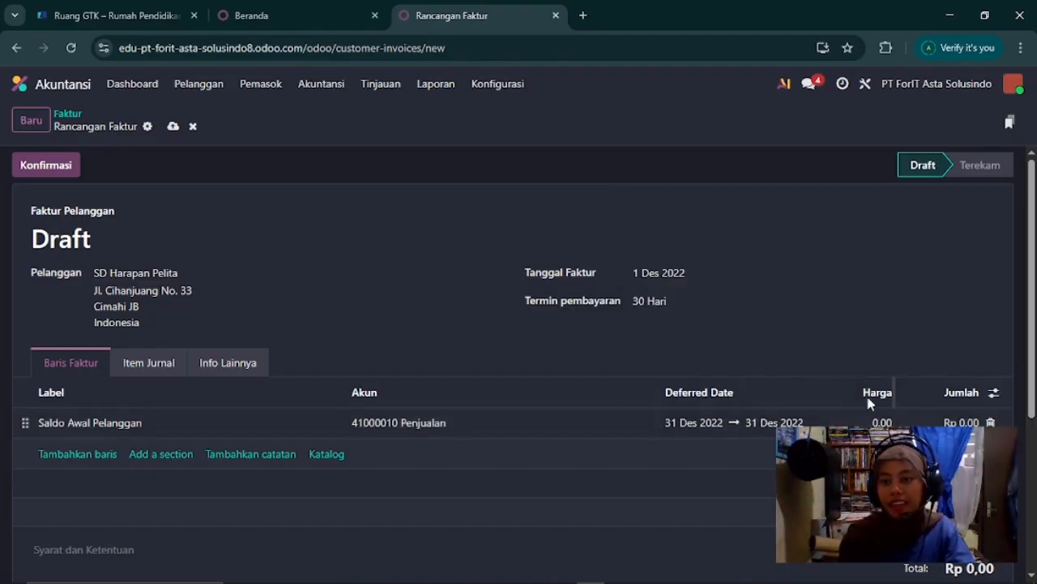
Price the Saldo Awal Pelanggan line at 3.600.000,00 and discard the empty extra line.
left_click(882, 422)
key("BackSpace")
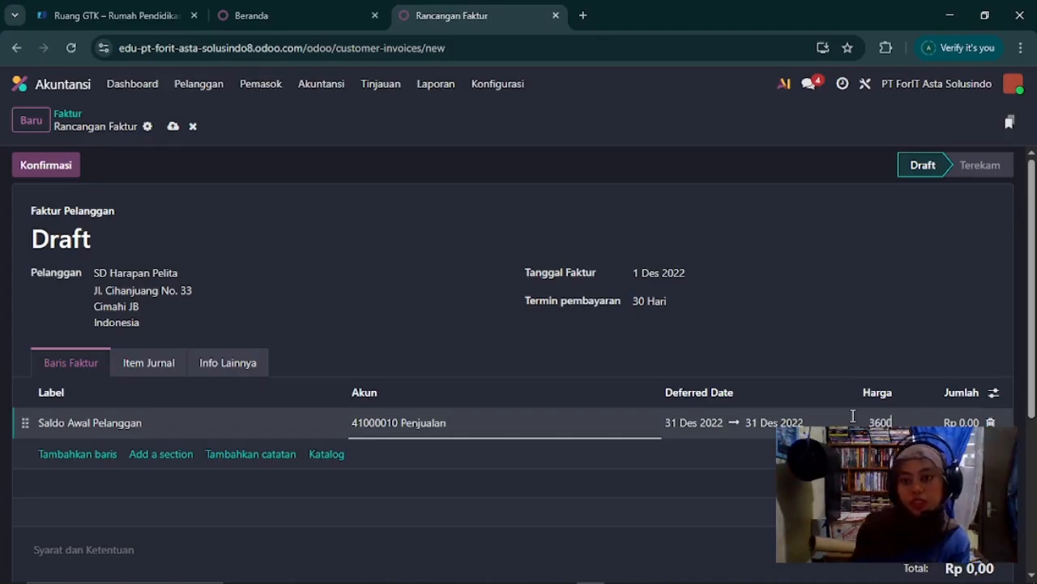
key("Return")
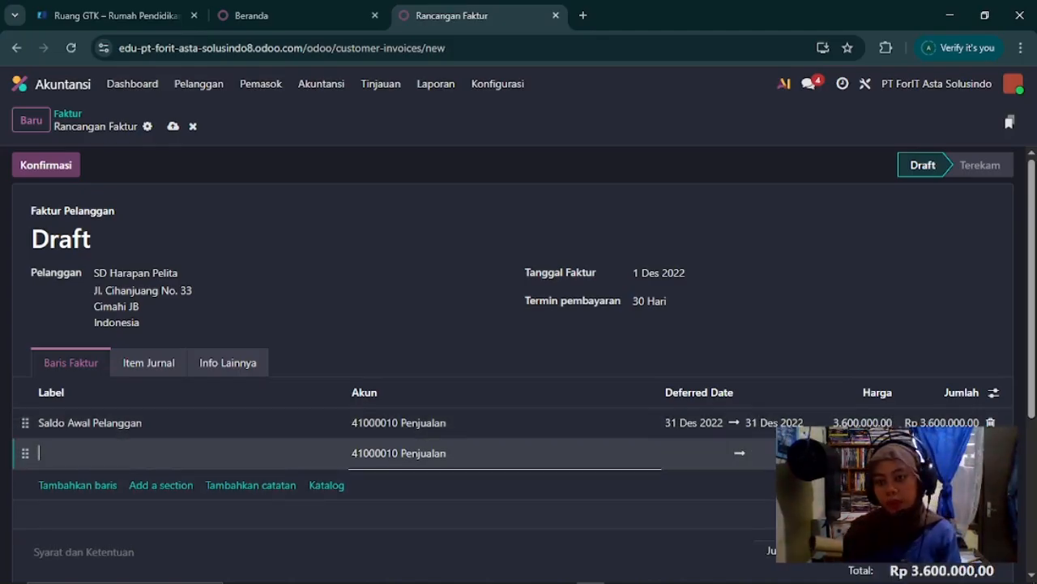
left_click(774, 480)
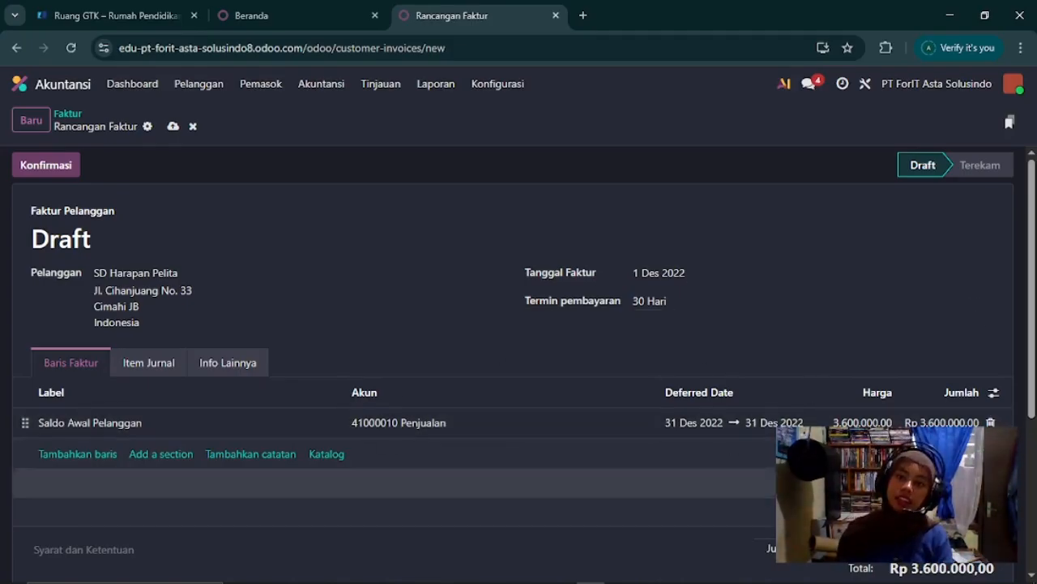
scroll(526, 508, "down", 2)
scroll(526, 508, "up", 2)
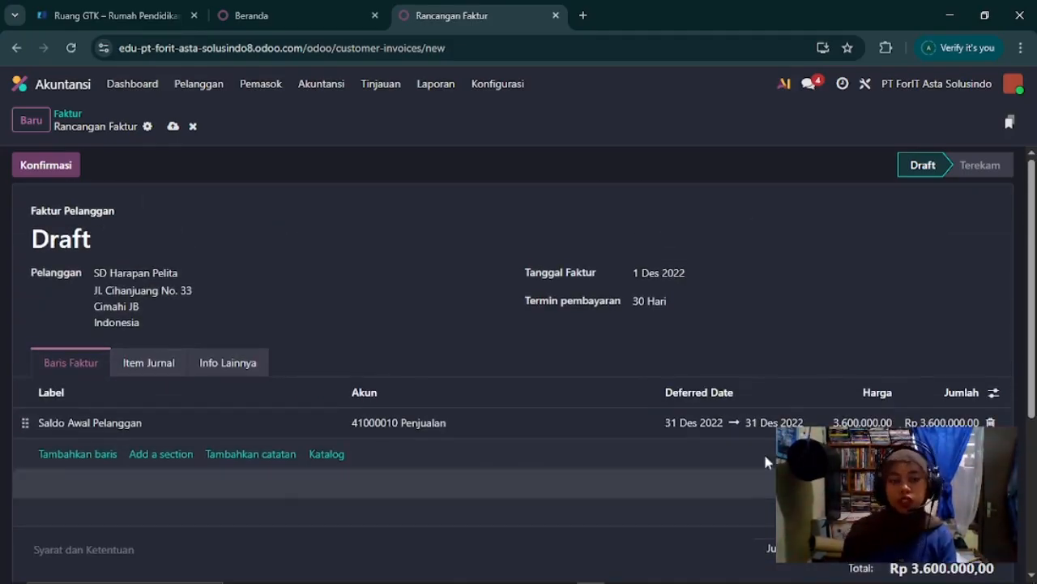
Confirm the draft invoice, posting it as FAS-RA1 with status Terekam.
left_click(46, 170)
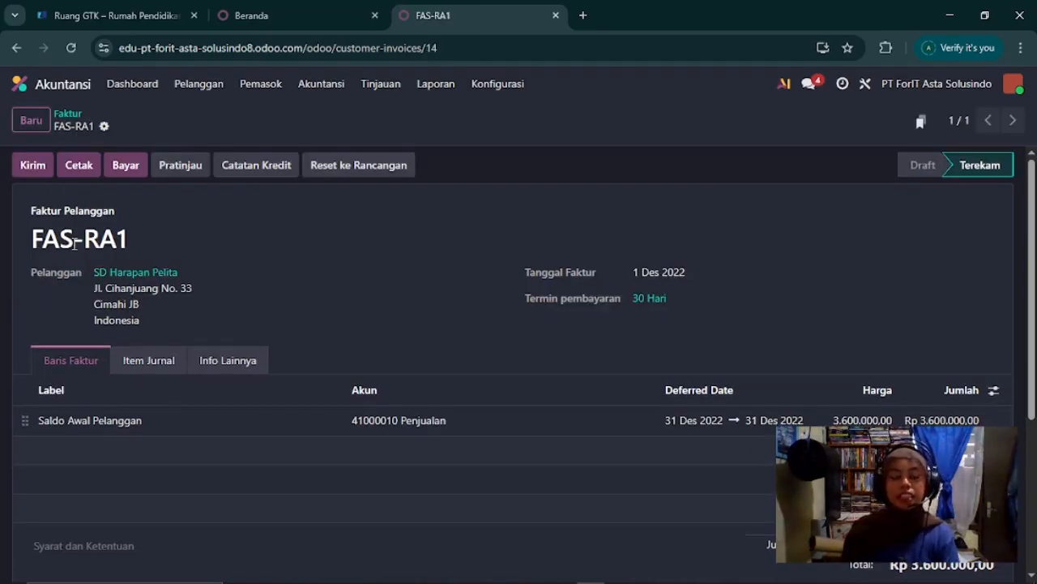
scroll(643, 380, "down", 3)
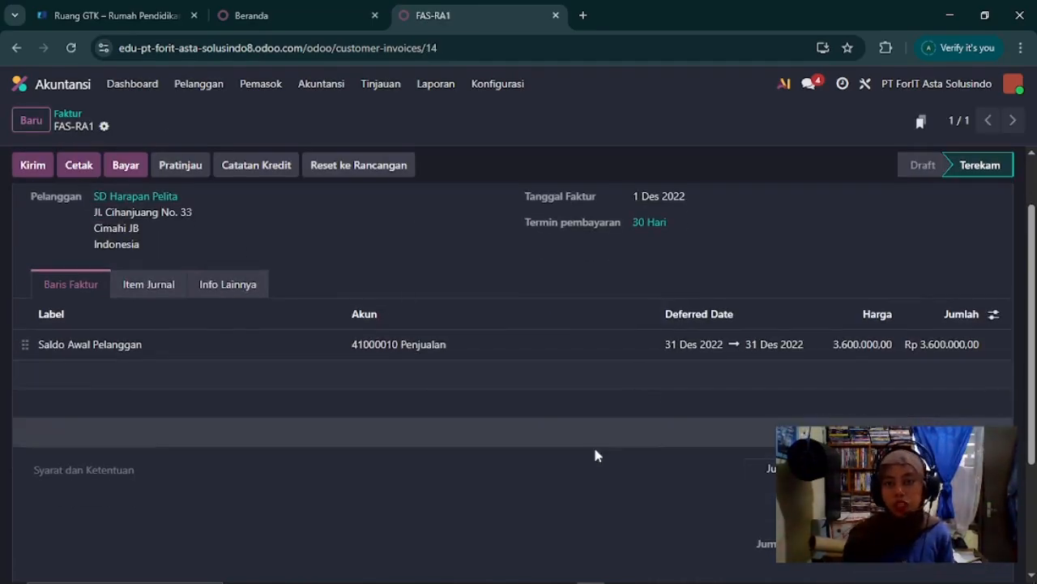
scroll(593, 444, "up", 3)
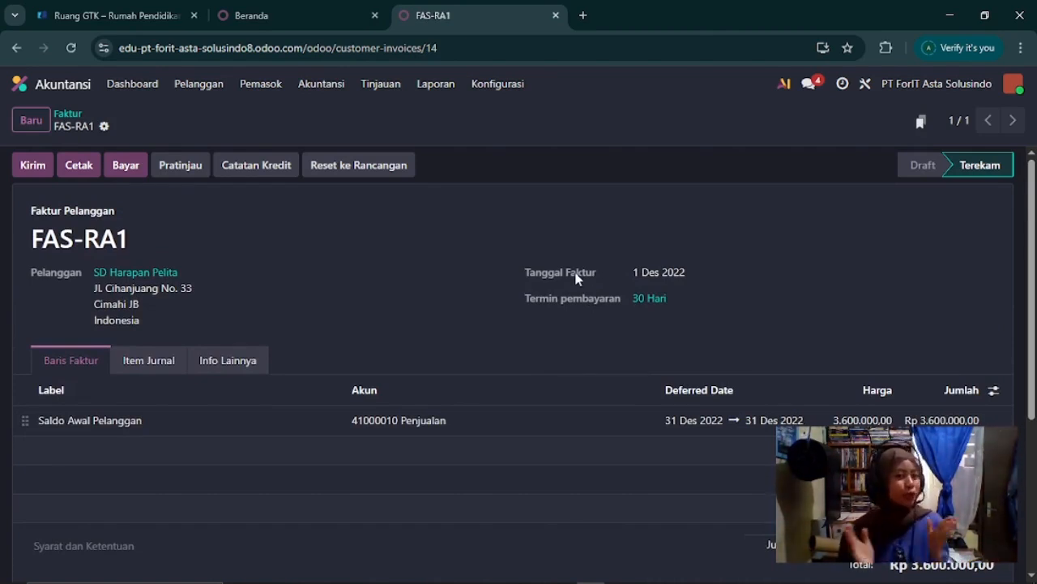
left_click(517, 89)
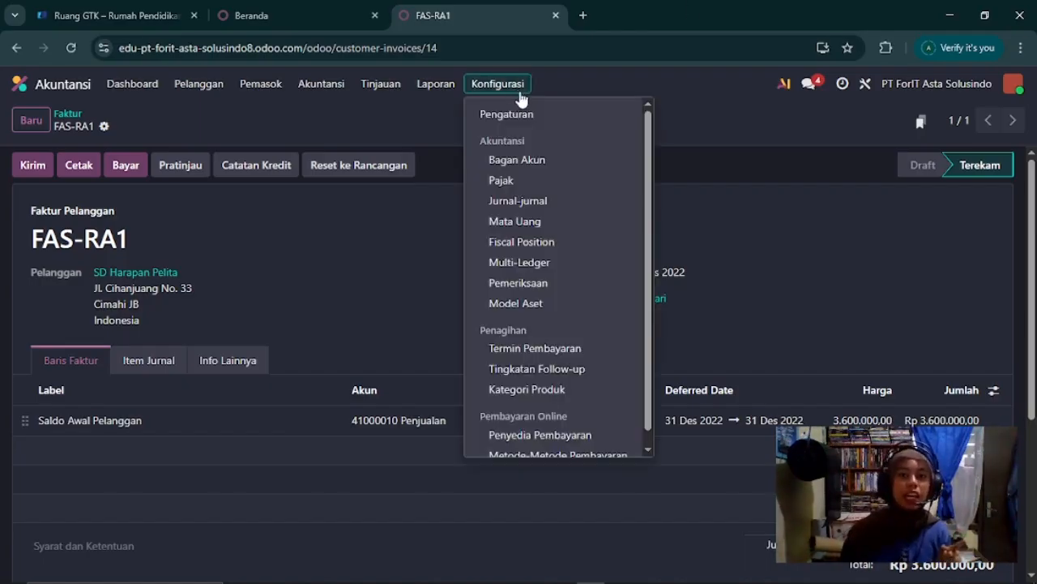
Review the 11210010 Piutang Usaha journal items, then return to the Odoo home screen.
left_click(540, 165)
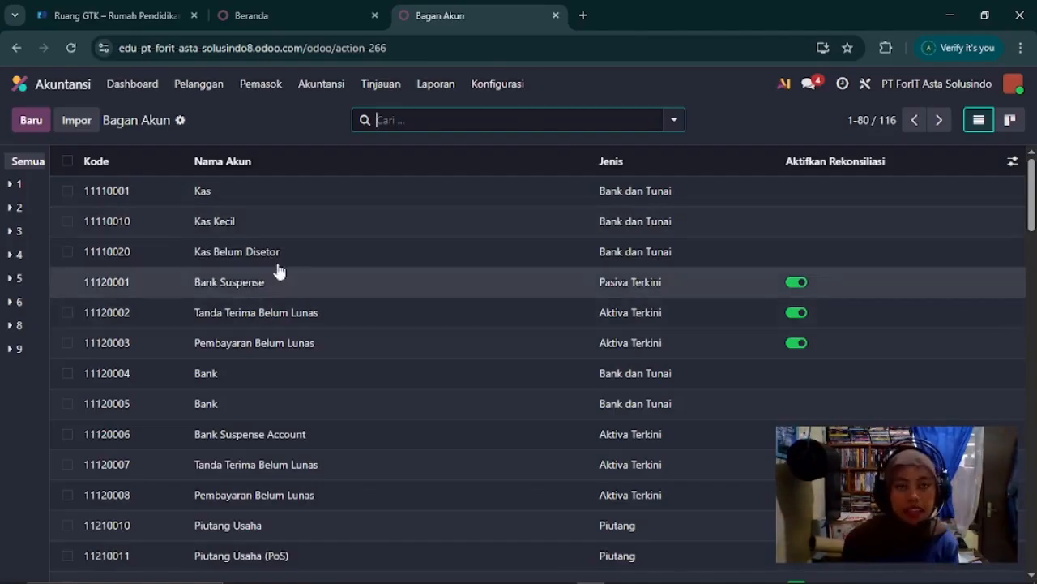
scroll(278, 463, "down", 1)
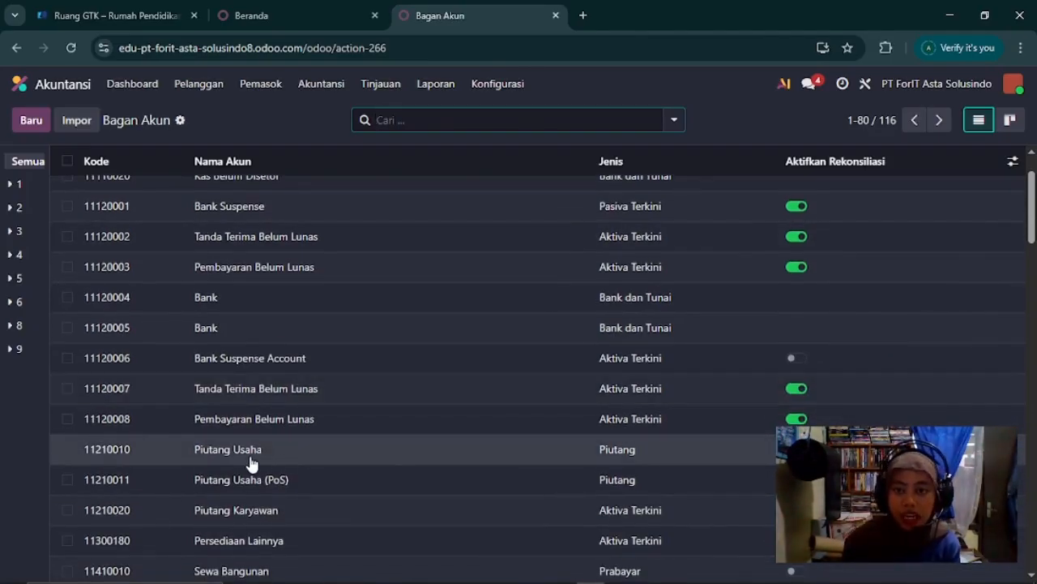
left_click(251, 463)
left_click(543, 128)
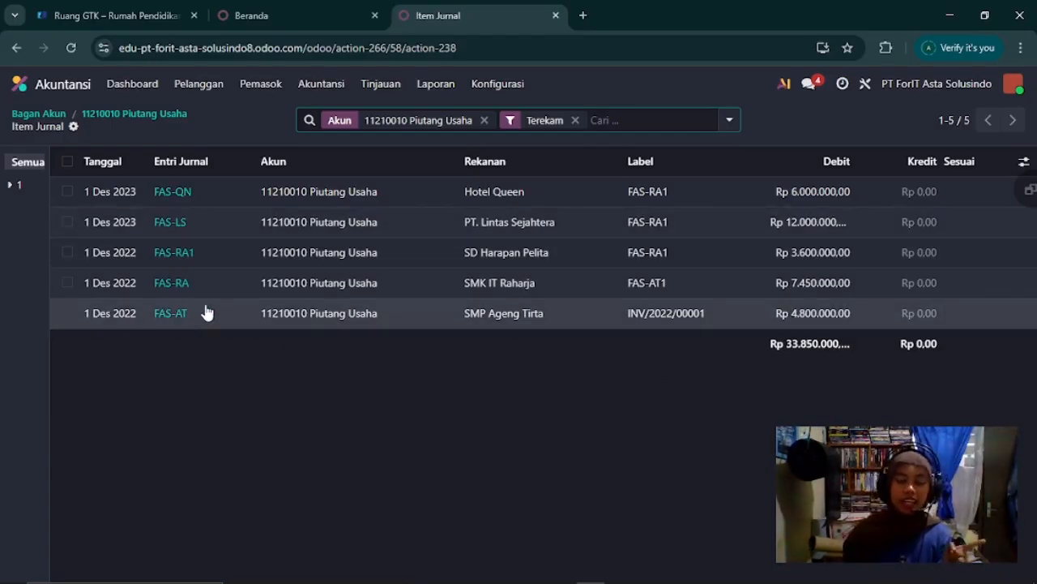
left_click(484, 120)
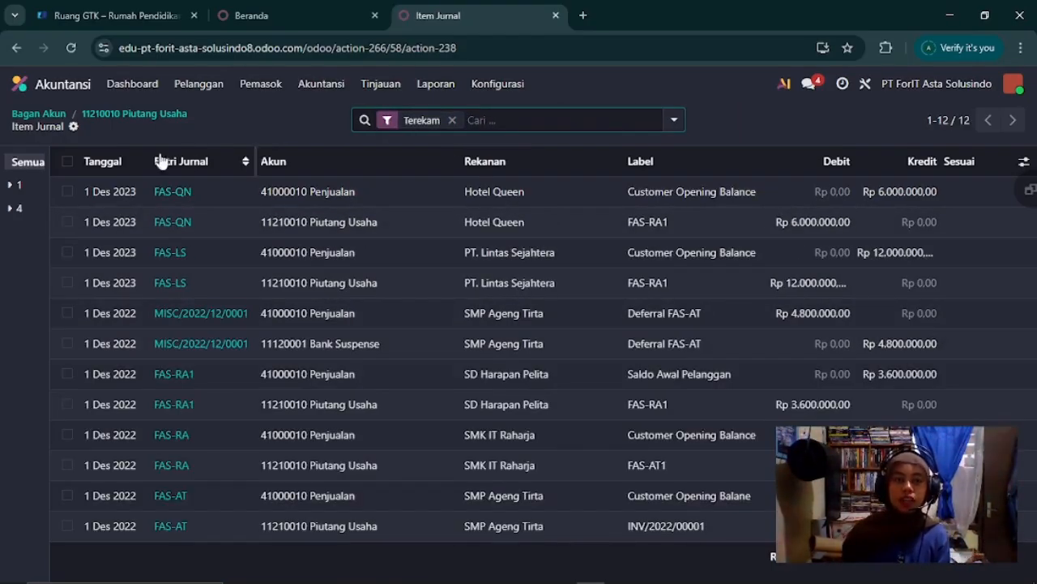
left_click(185, 89)
left_click(204, 85)
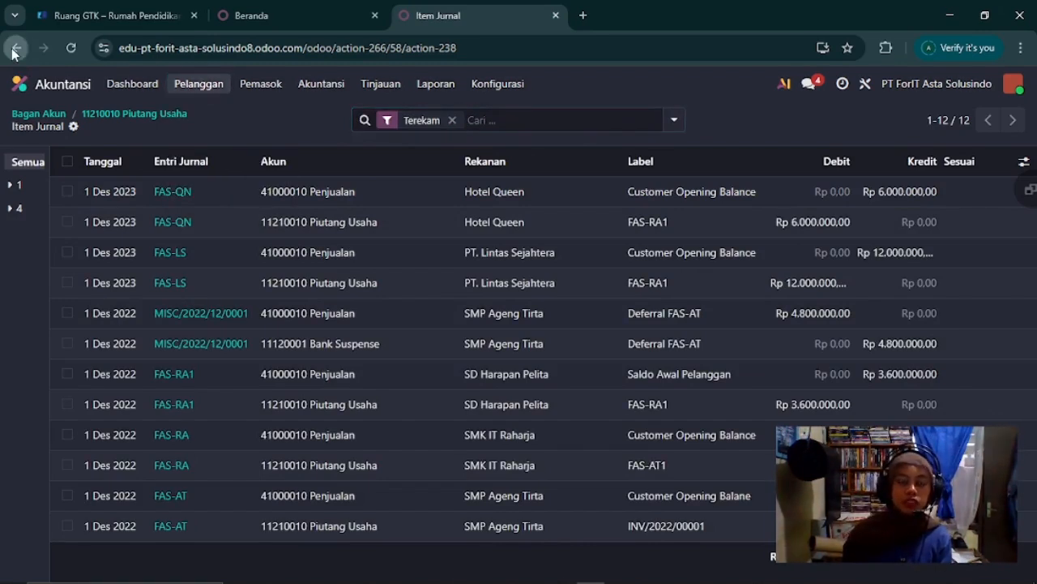
left_click(16, 49)
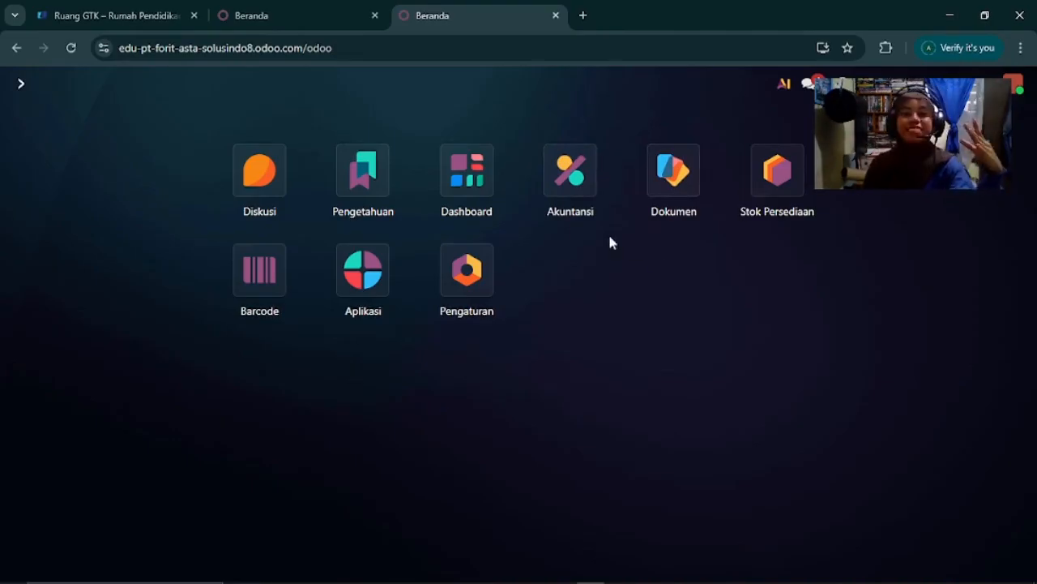
Open the Pemasok vendor list in the Accounting app.
left_click(579, 201)
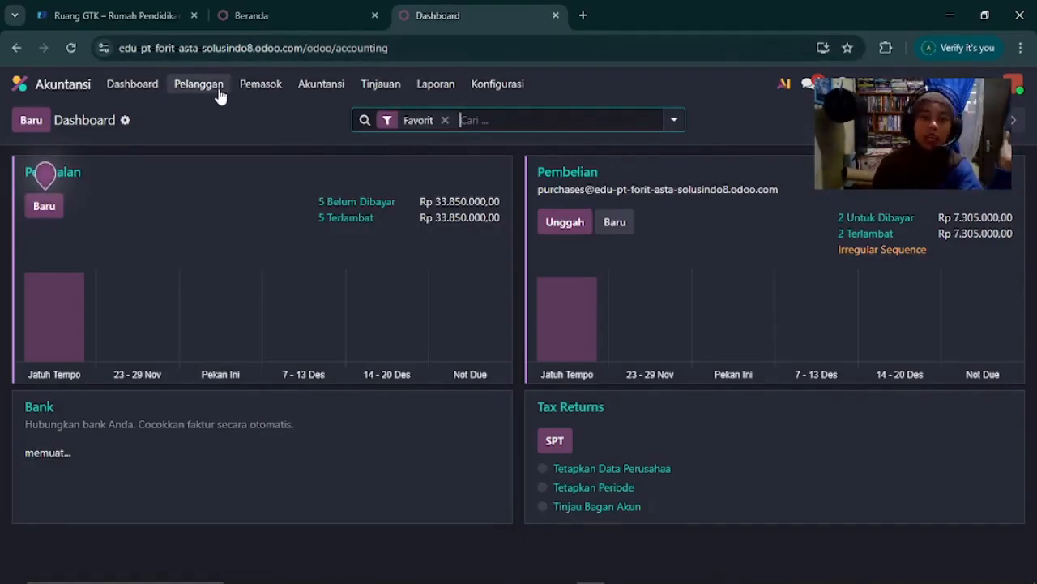
left_click(248, 86)
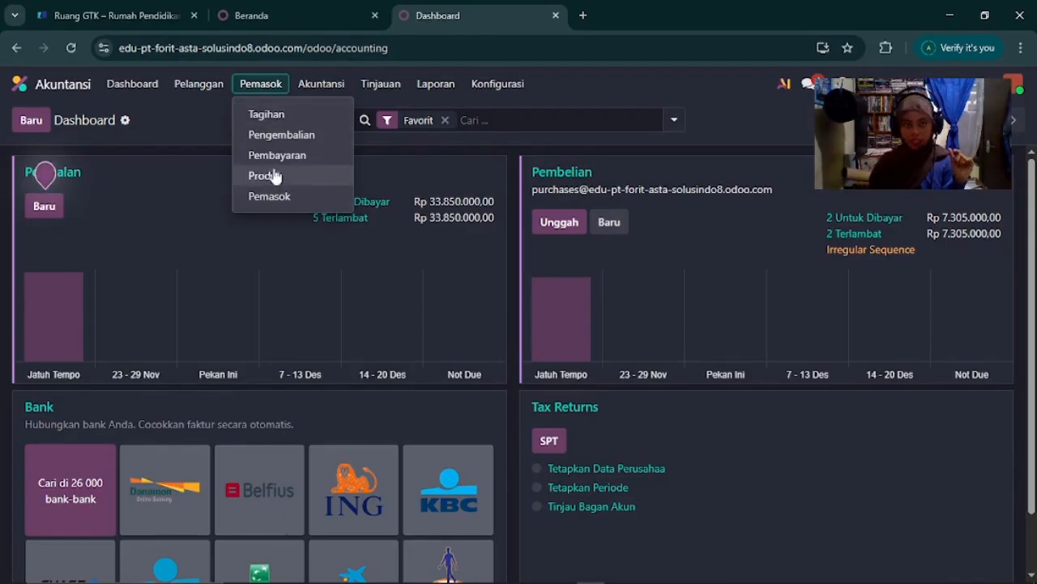
left_click(273, 203)
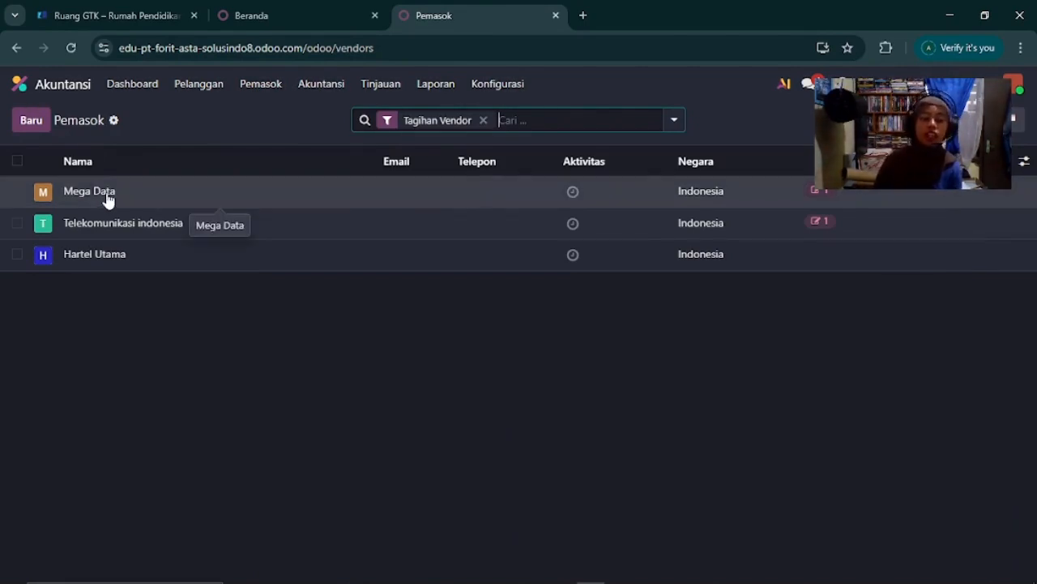
left_click(33, 121)
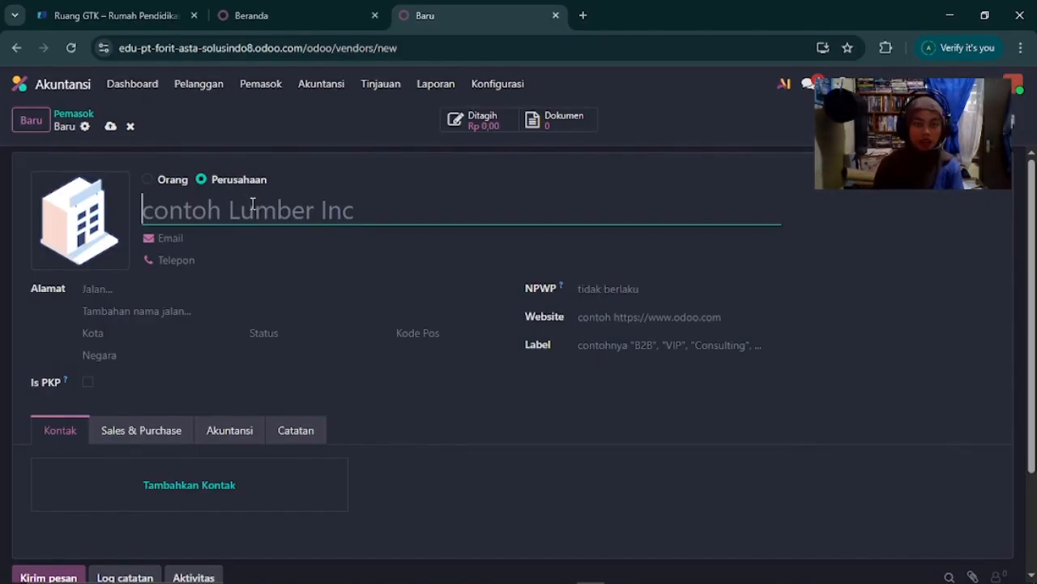
type("F")
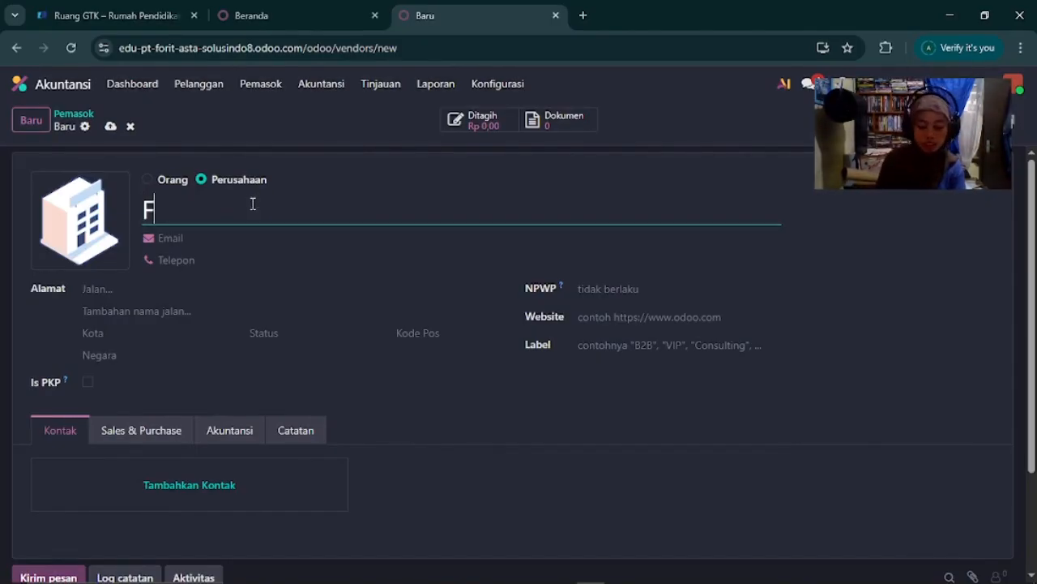
type("iber O")
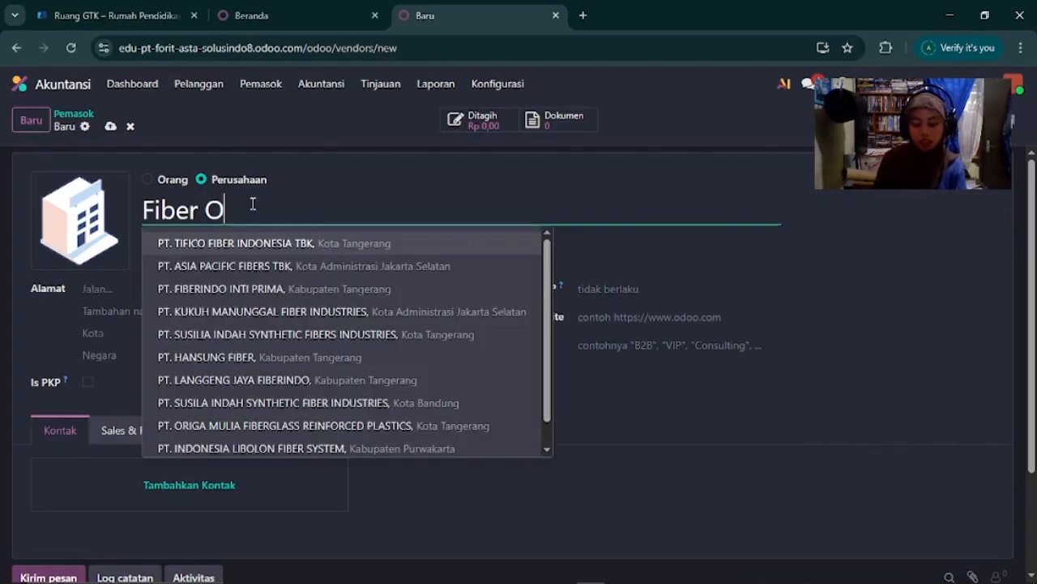
type("ptik Star")
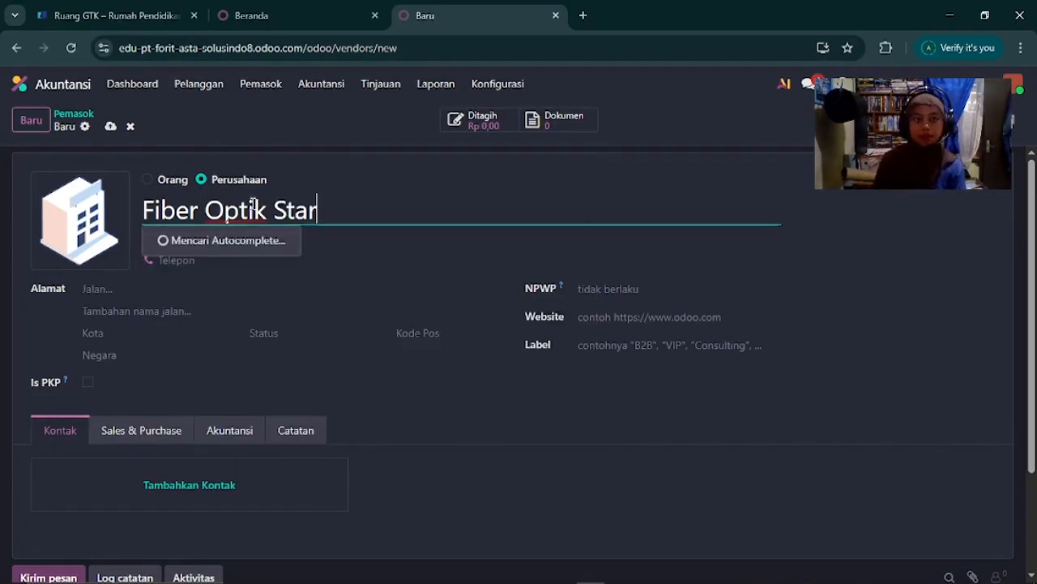
left_click(218, 241)
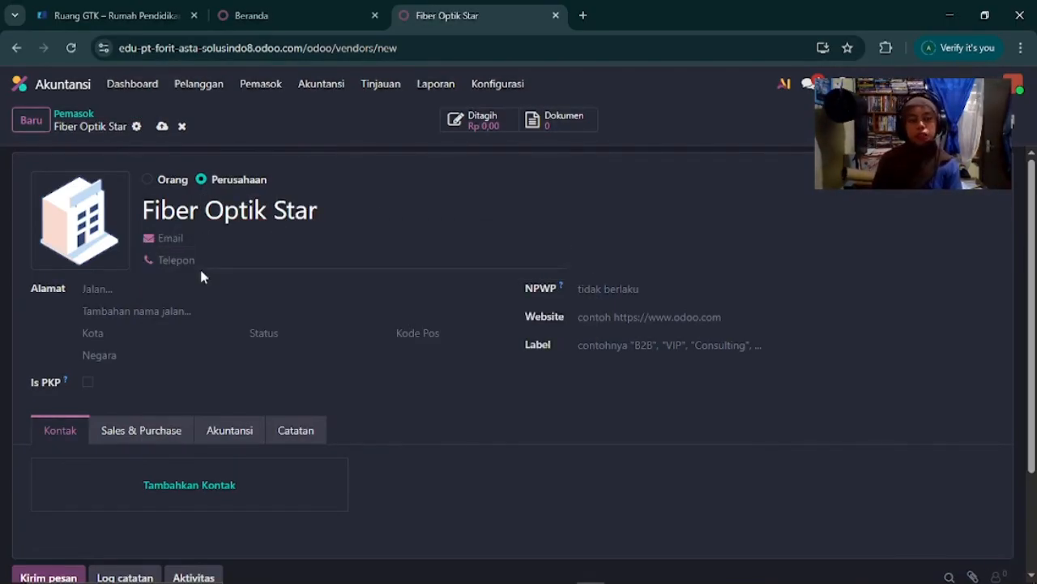
left_click(114, 285)
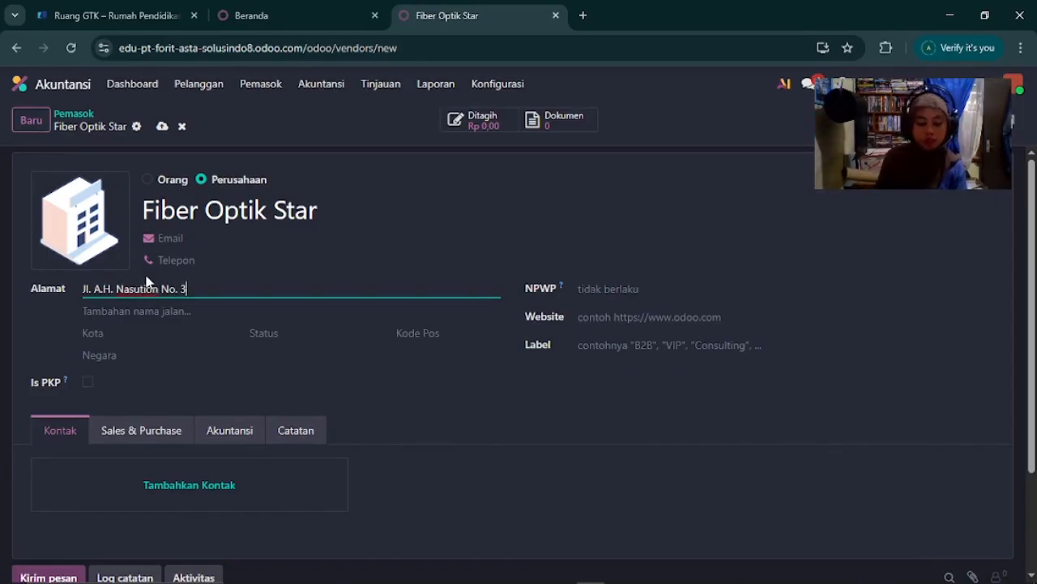
left_click(108, 335)
type("Andung")
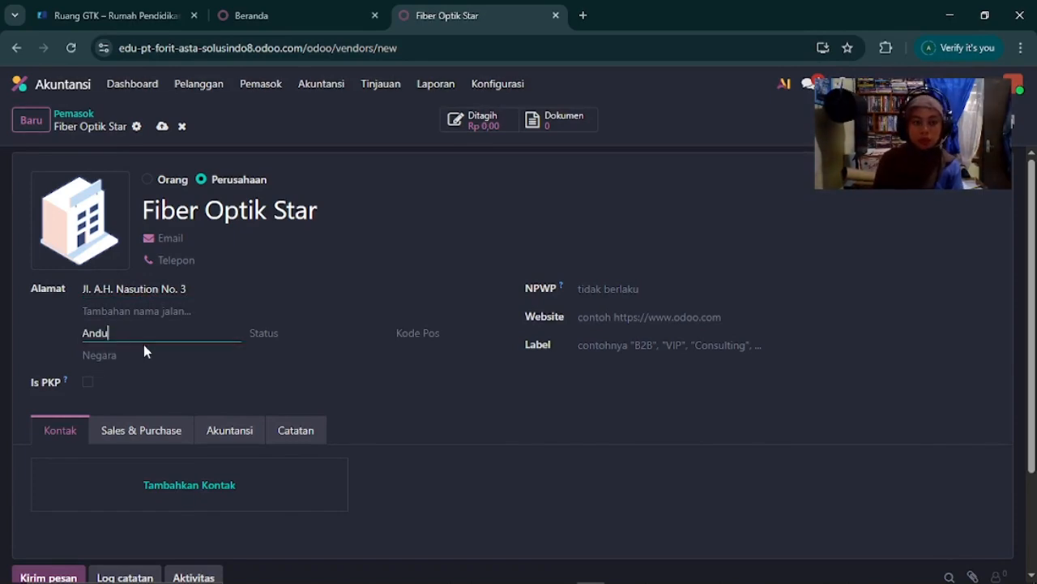
key("BackSpace")
key("BackSpace")
key("BackSpace")
key("BackSpace")
key("BackSpace")
key("BackSpace")
type("BAn")
key("BackSpace")
key("BackSpace")
type("andu")
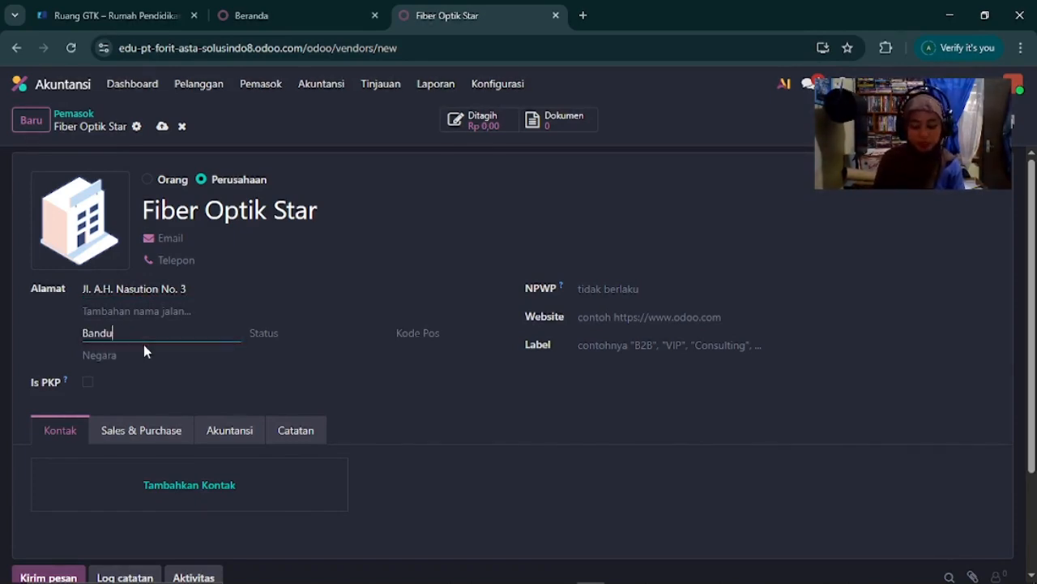
Set the vendor's country to Indonesia and province to Jawa Barat (ID).
left_click(138, 353)
left_click(125, 545)
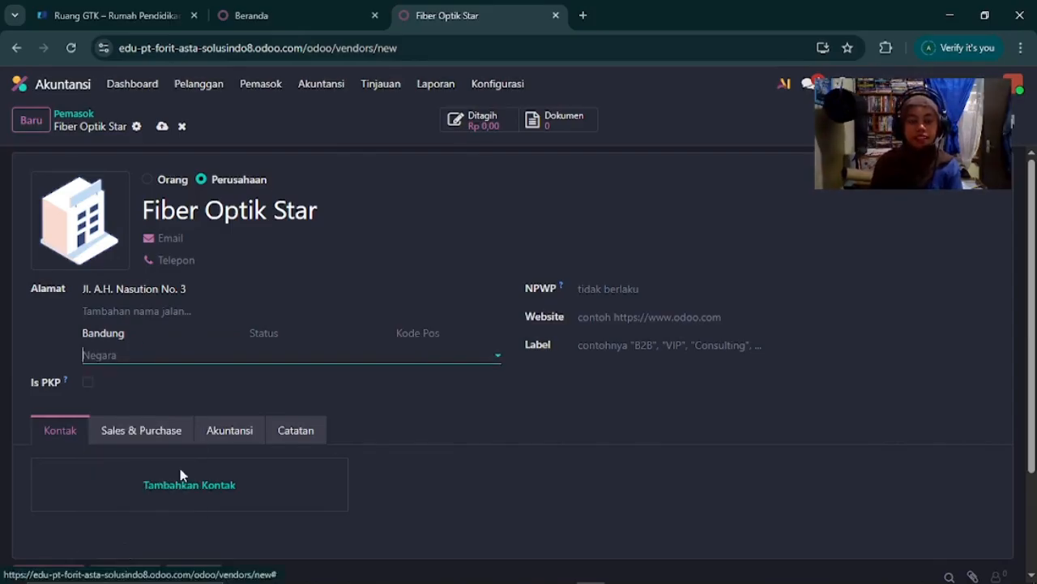
type("In")
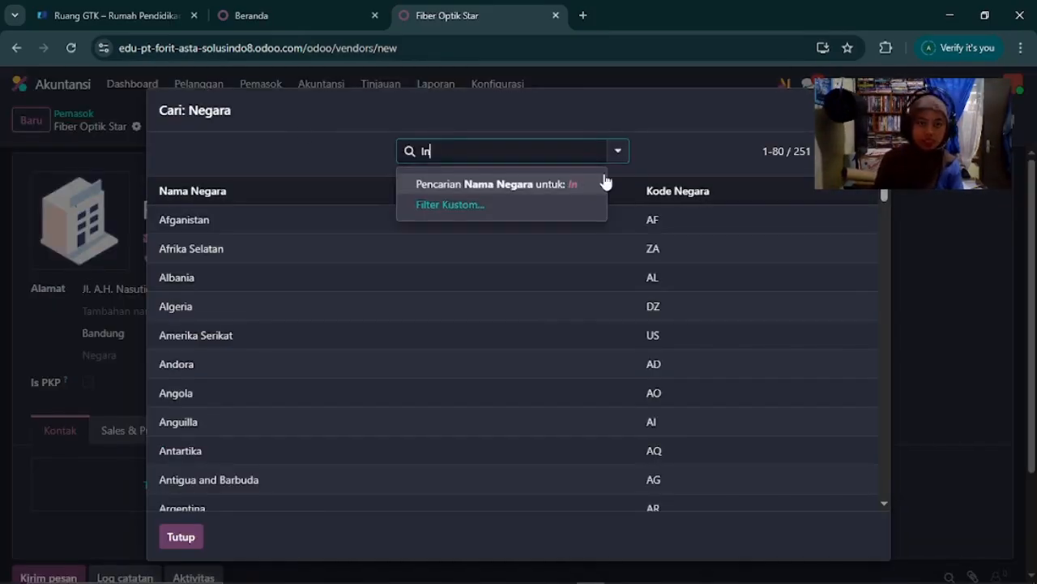
type("dones")
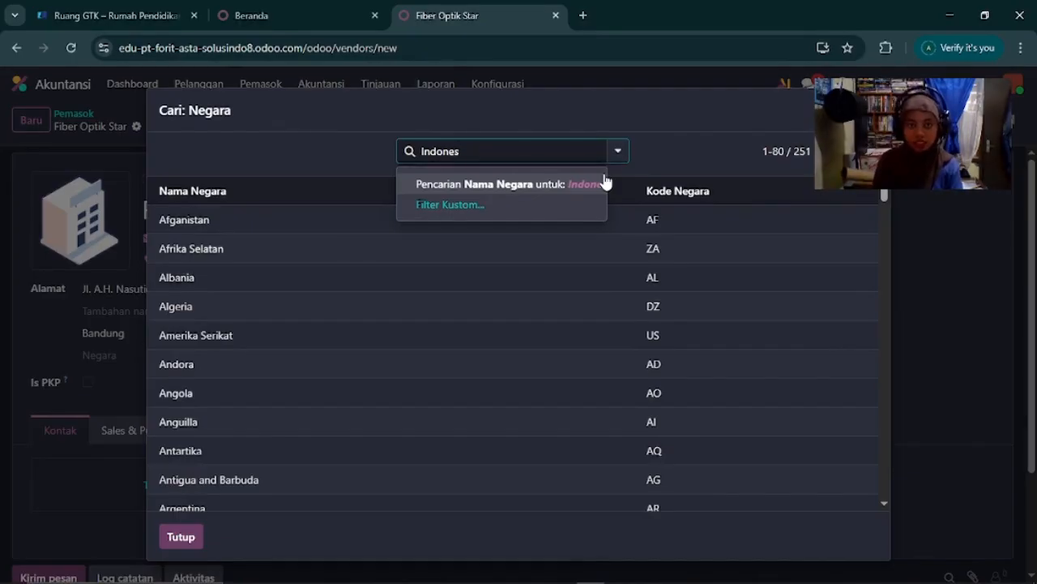
type("ia")
key("Return")
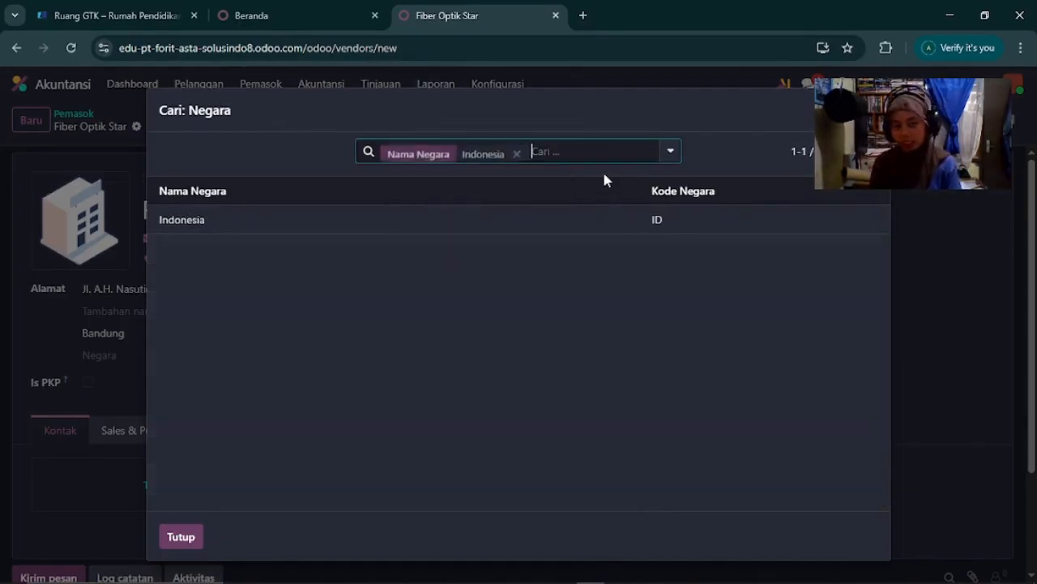
left_click(354, 217)
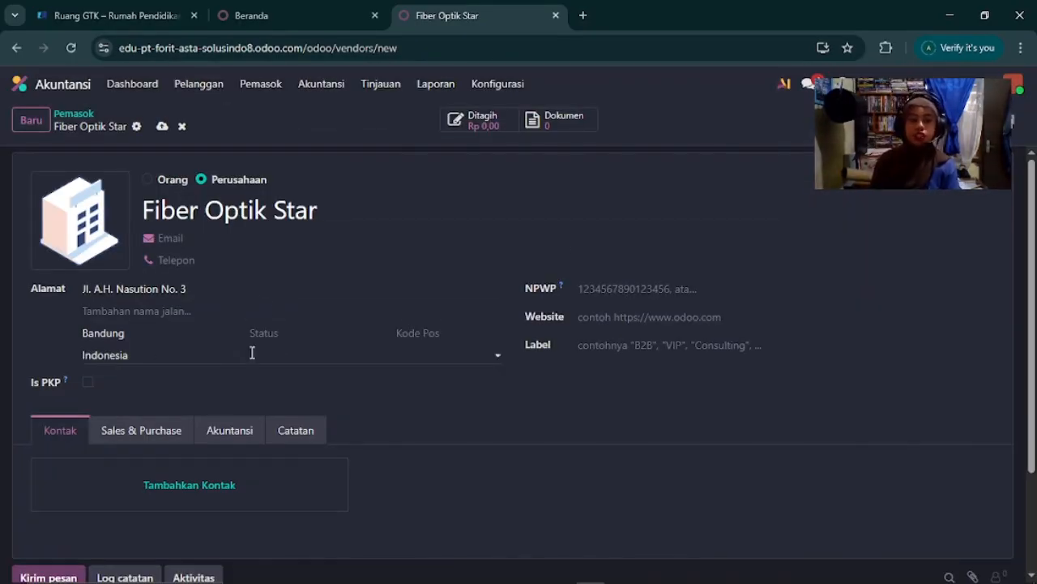
left_click(288, 334)
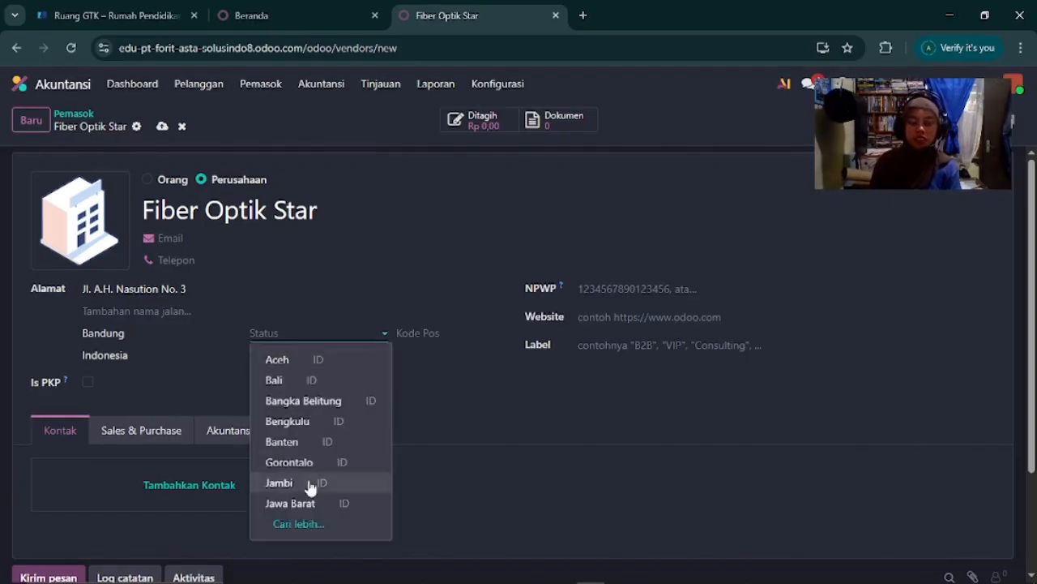
left_click(323, 503)
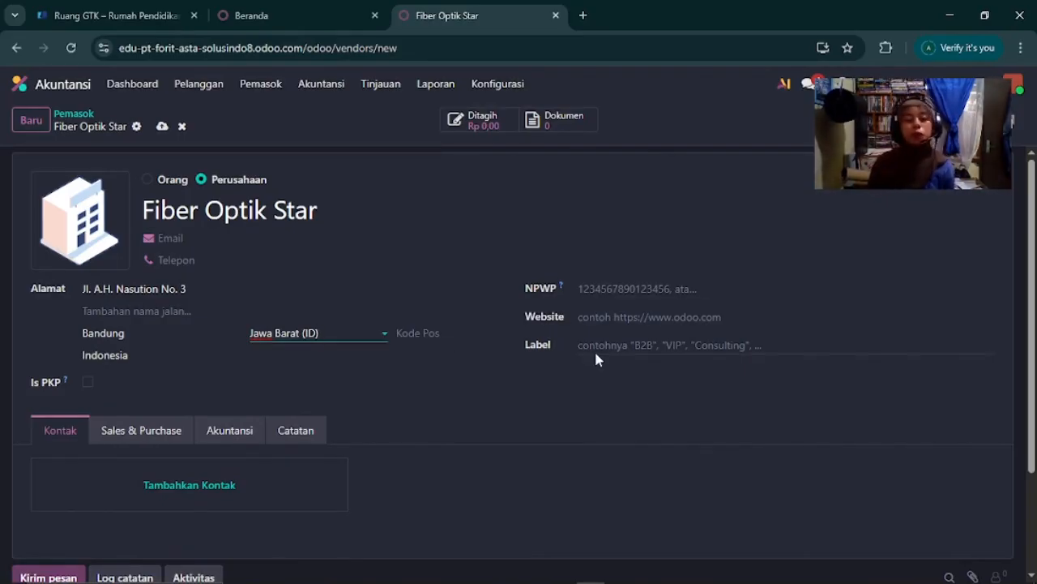
Give Fiber Optik Star purchase terms 30% Sekarang, Lunas 60 Hari and Manual Payment (Bank).
scroll(129, 443, "down", 1)
scroll(146, 365, "down", 1)
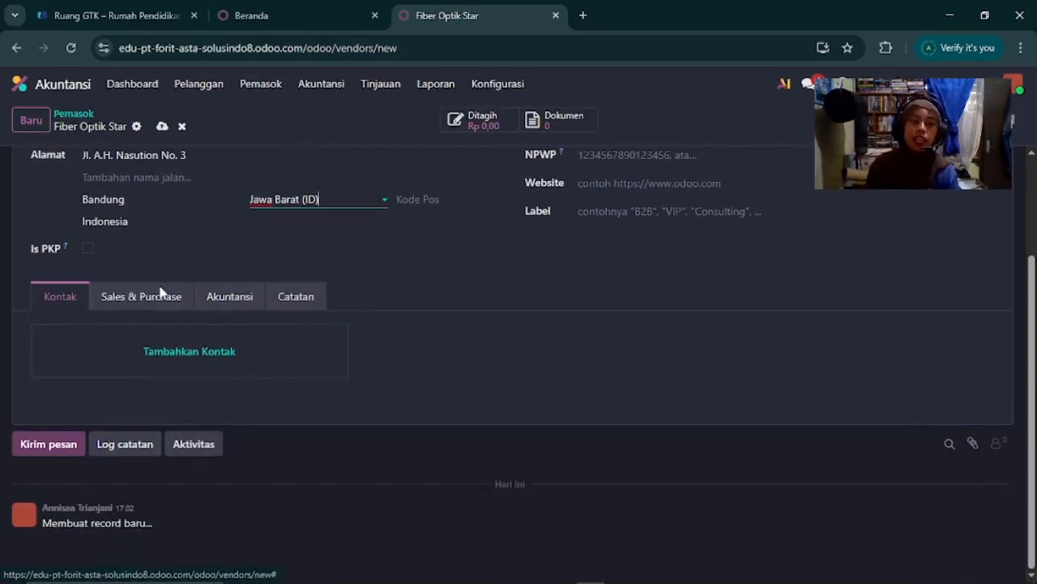
left_click(165, 306)
scroll(169, 321, "down", 1)
scroll(174, 337, "down", 1)
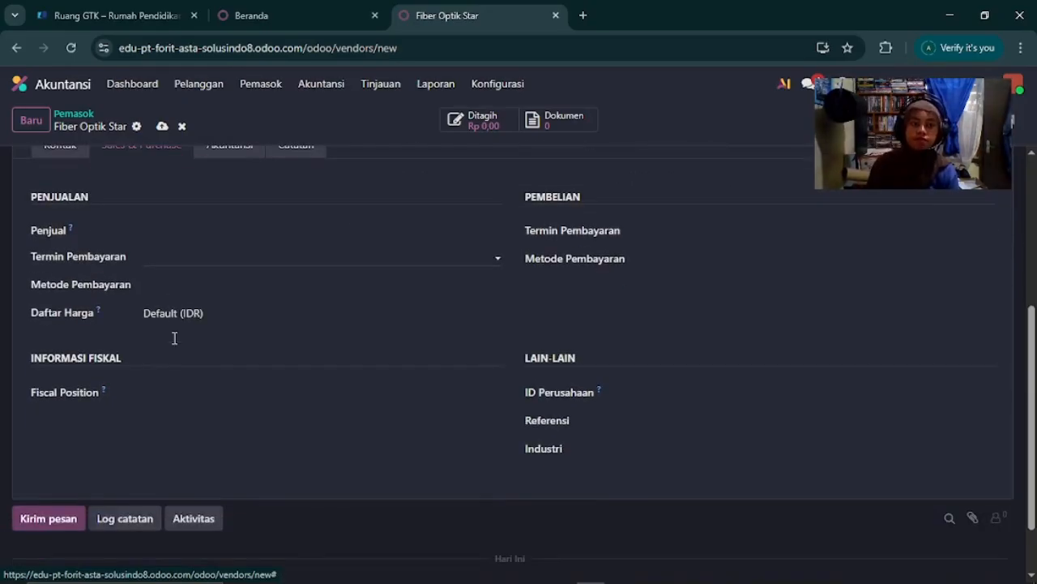
scroll(162, 332, "up", 1)
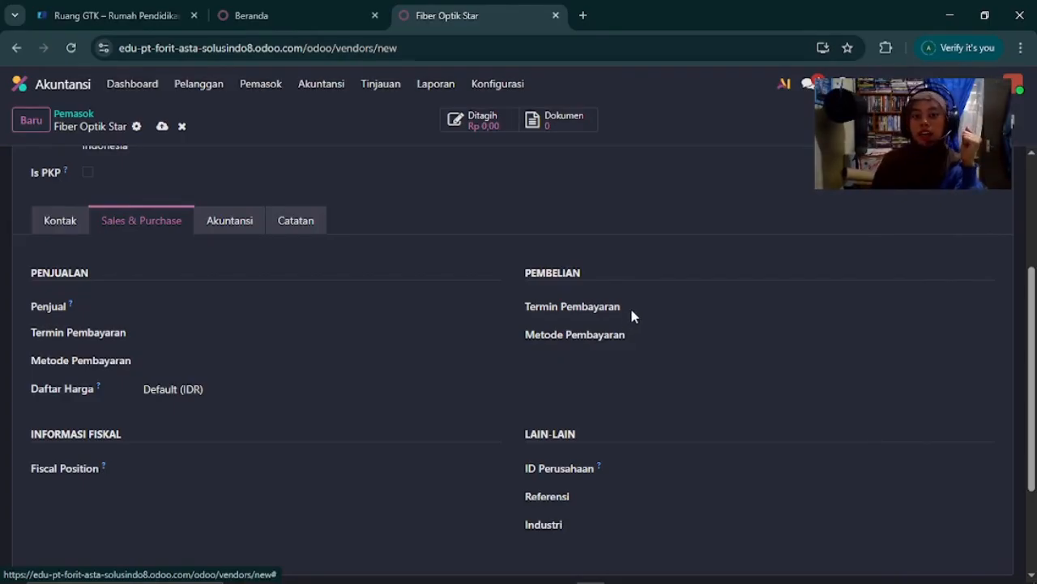
left_click(668, 304)
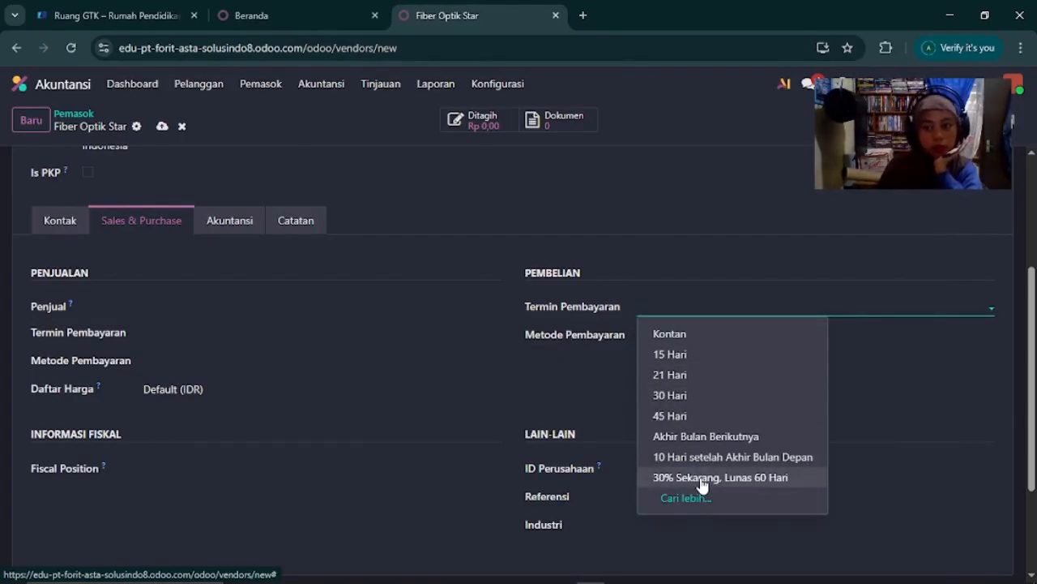
left_click(702, 479)
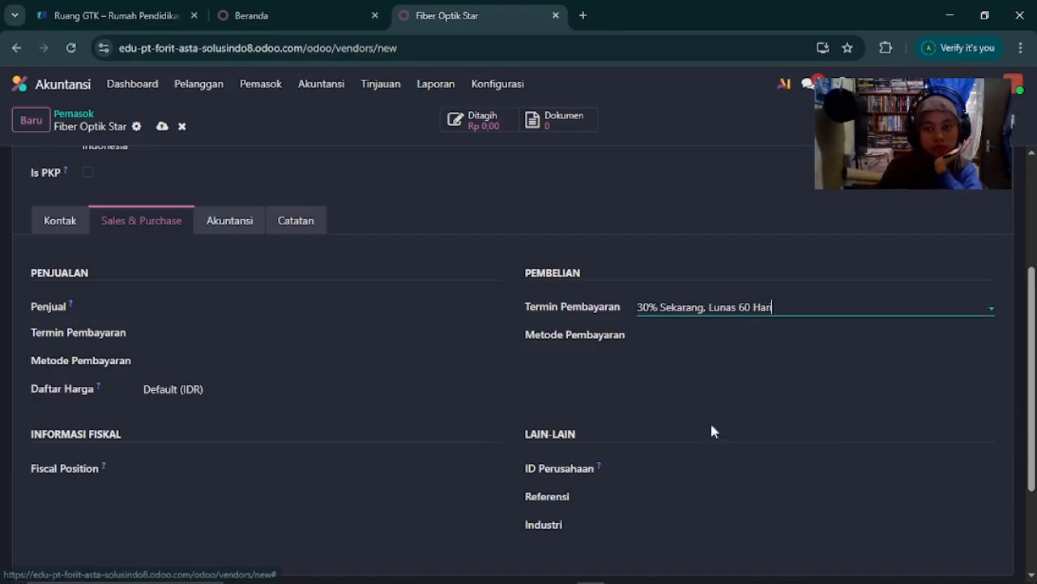
left_click(675, 340)
left_click(681, 361)
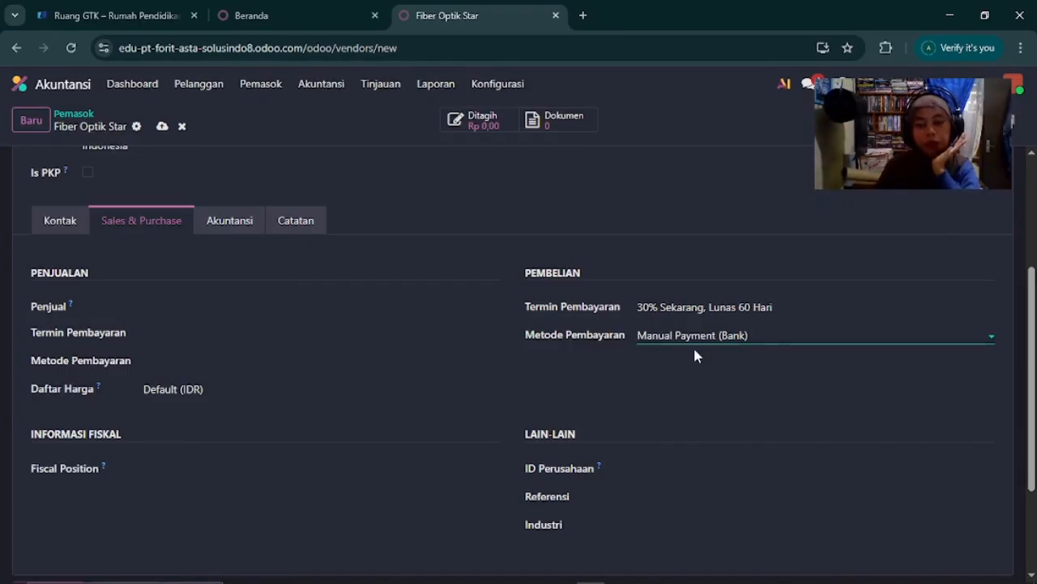
scroll(449, 343, "up", 3)
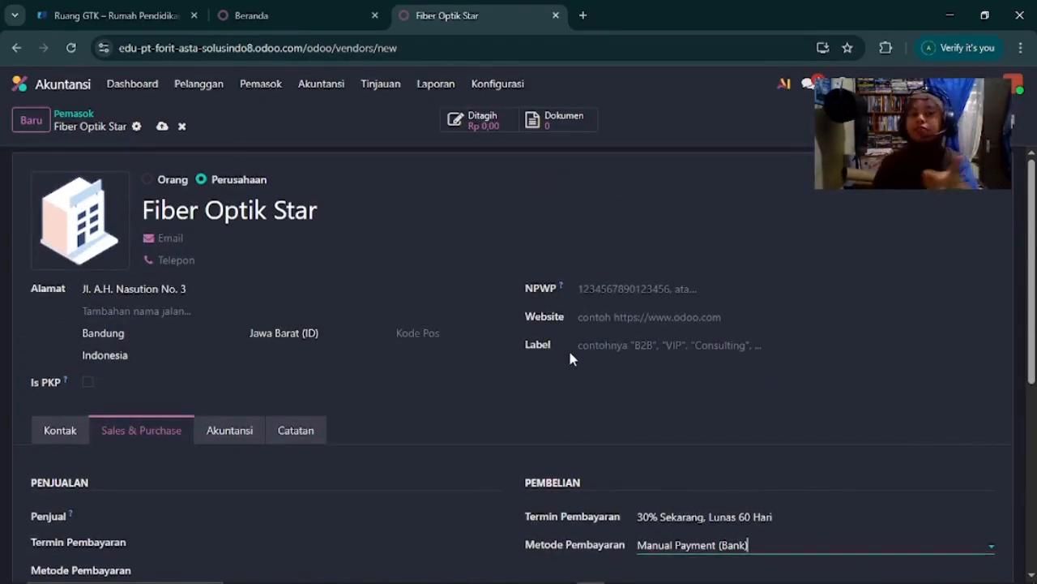
Save the Fiber Optik Star vendor and go to the Accounting dashboard's Pemasok menu.
left_click(162, 128)
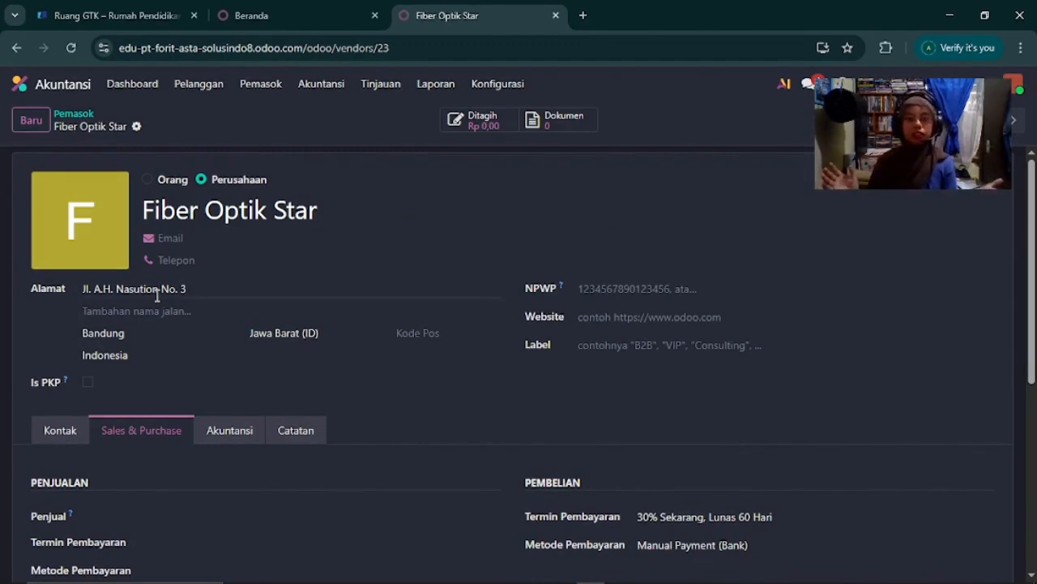
left_click(115, 90)
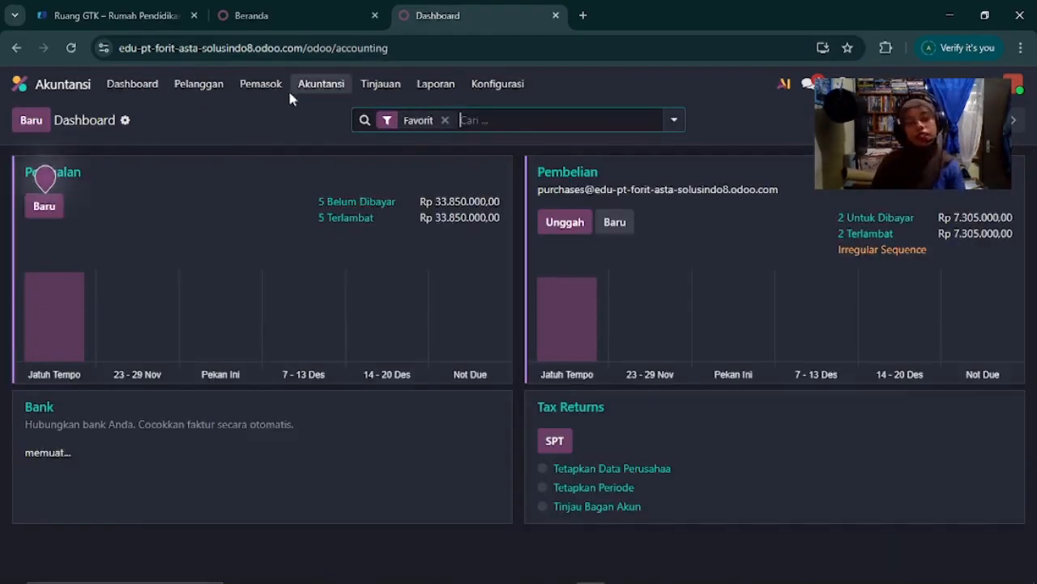
left_click(282, 91)
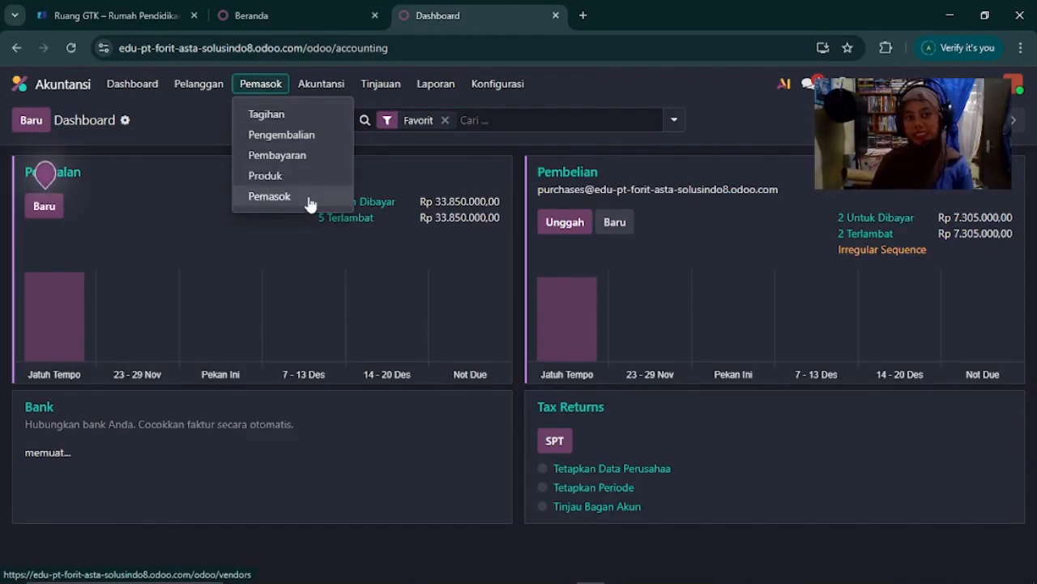
Start a new vendor bill with Fiber Optik Star as the vendor.
left_click(303, 117)
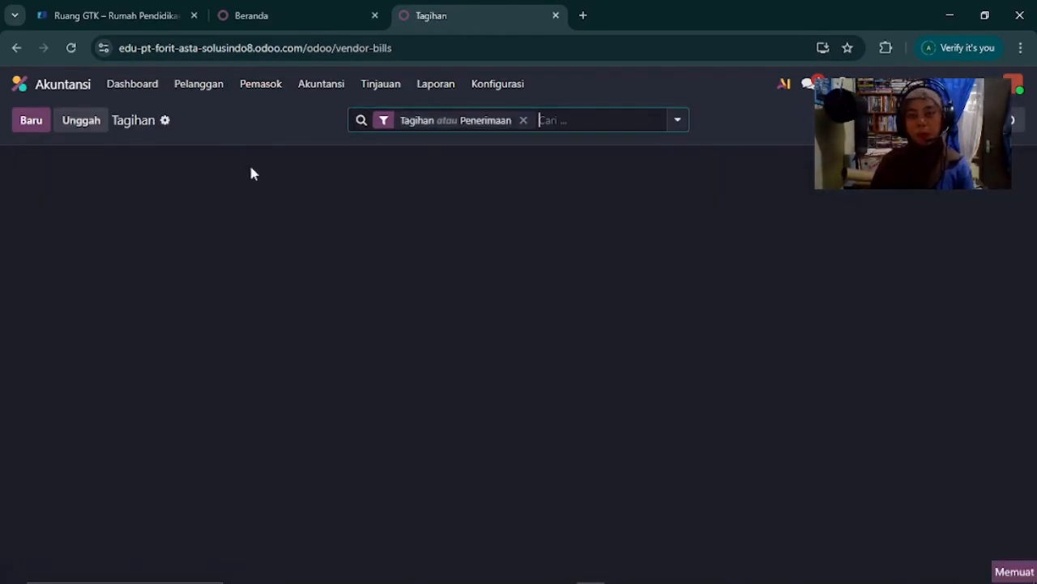
left_click(247, 90)
left_click(246, 117)
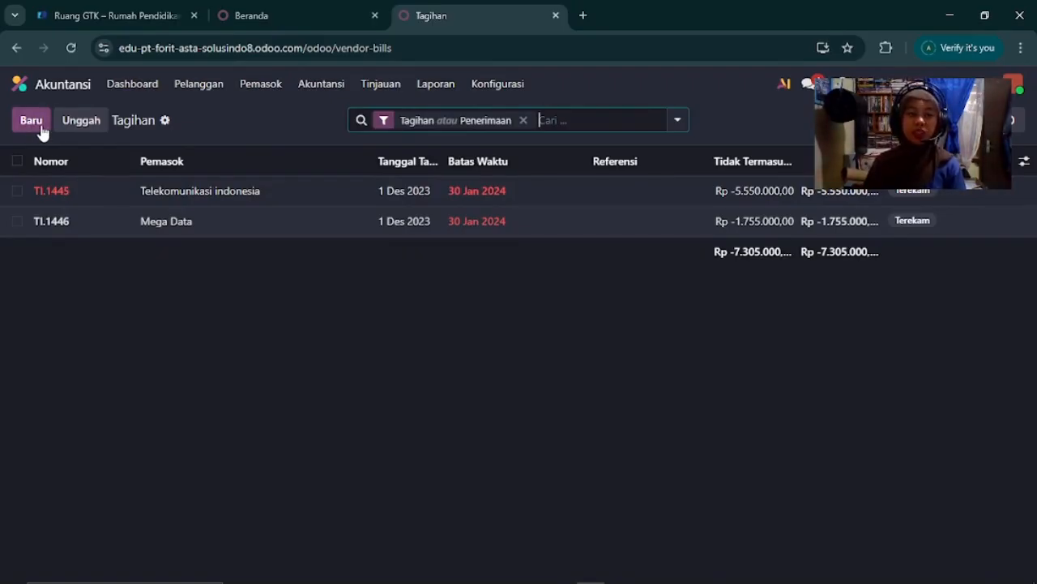
left_click(32, 121)
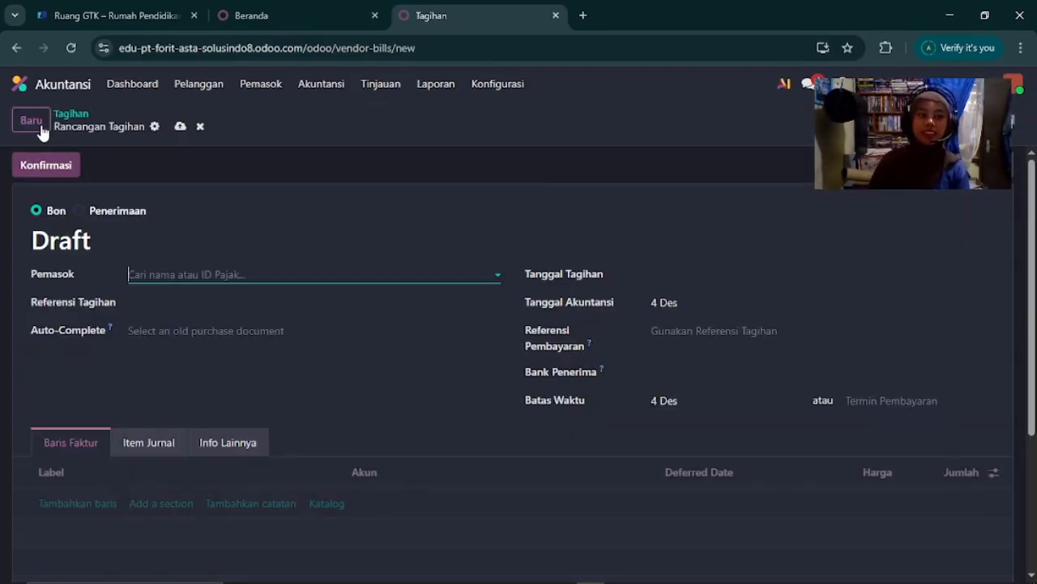
left_click(166, 276)
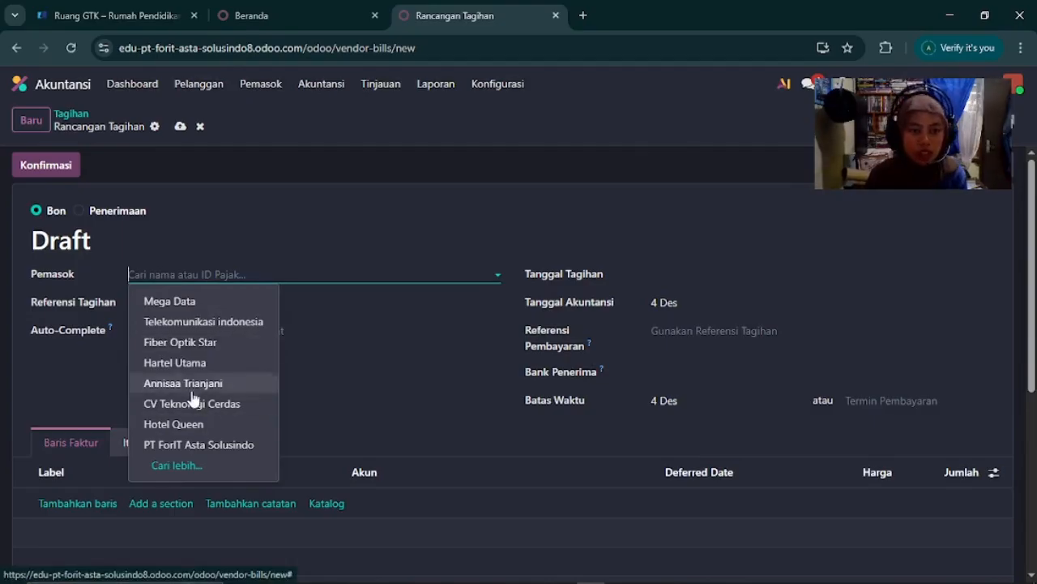
left_click(211, 344)
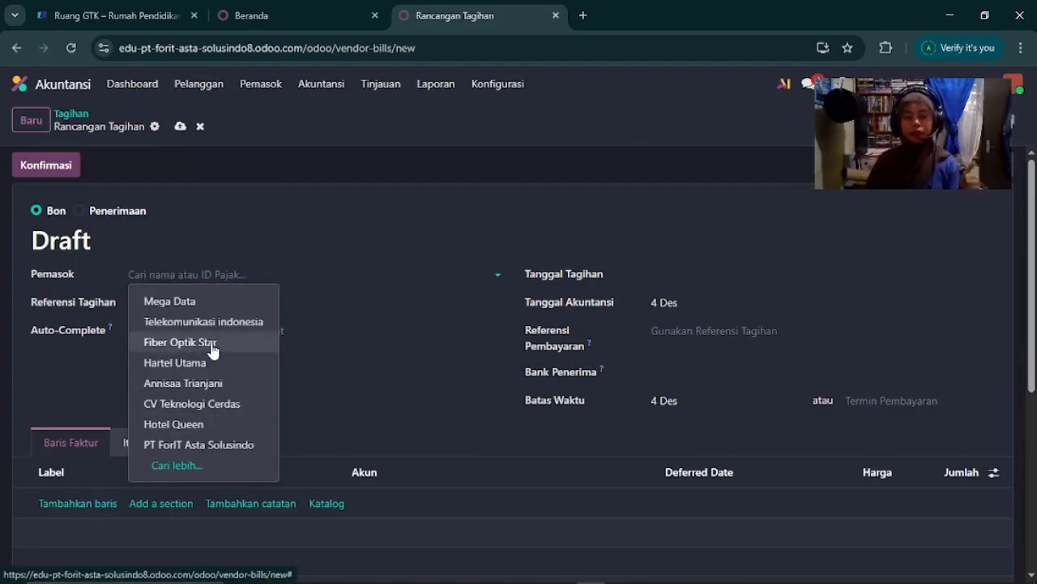
left_click(166, 351)
Set the bill date (Tanggal Tagihan) to 5 Des 2023.
left_click(648, 274)
left_click(843, 313)
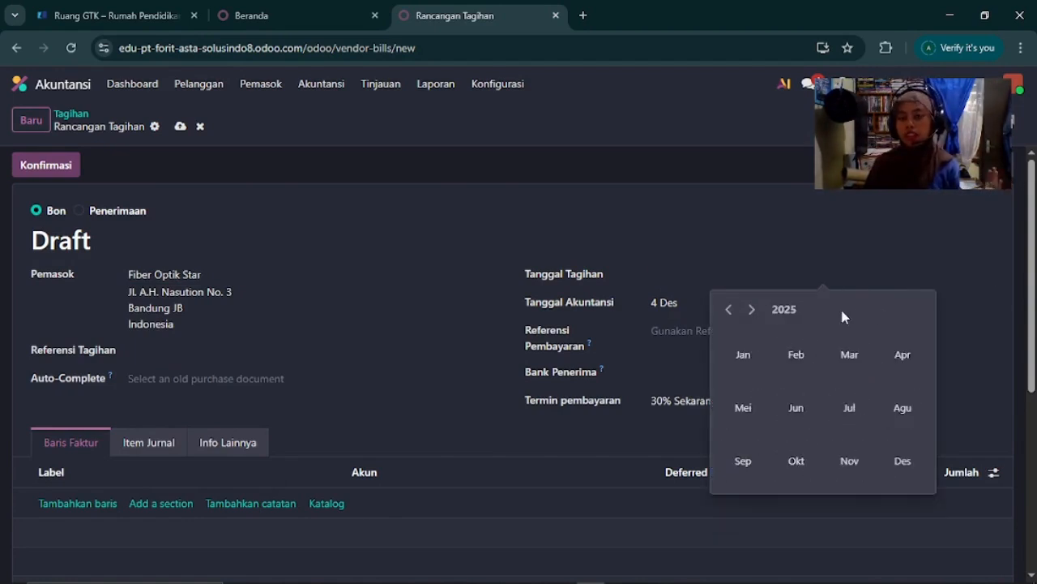
left_click(786, 310)
left_click(747, 409)
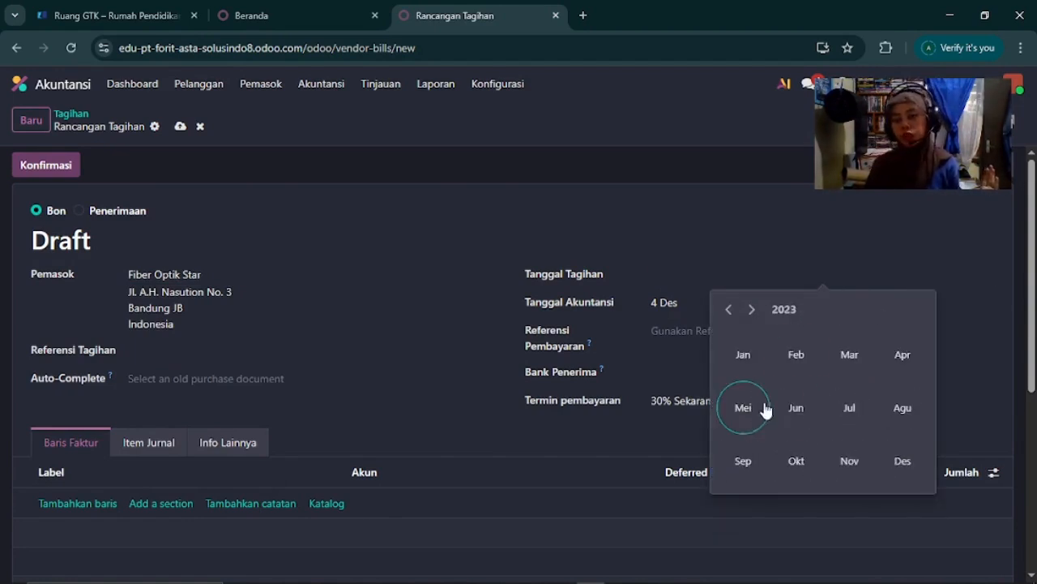
left_click(898, 459)
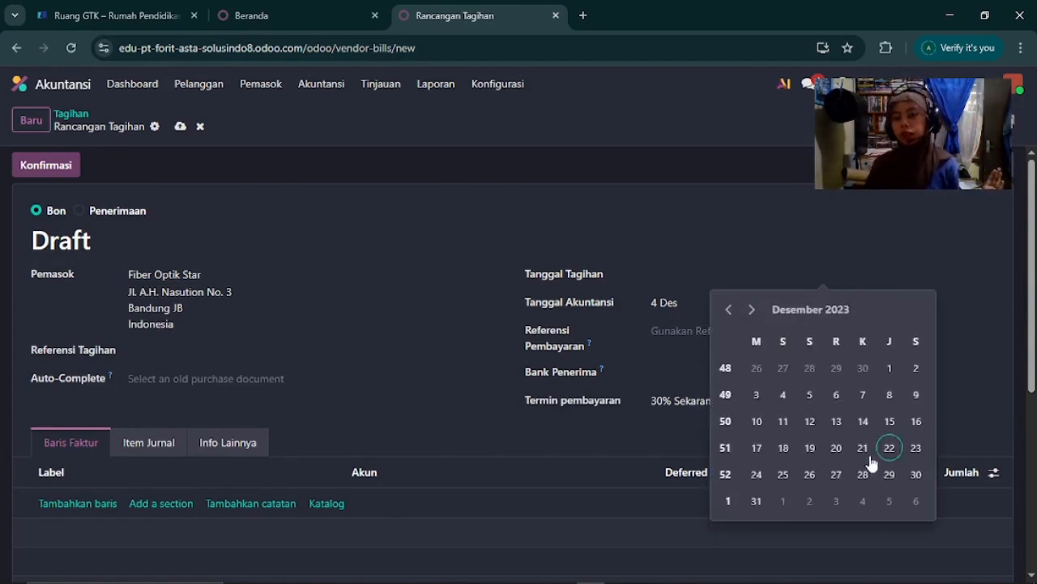
left_click(810, 396)
left_click(719, 335)
left_click(682, 357)
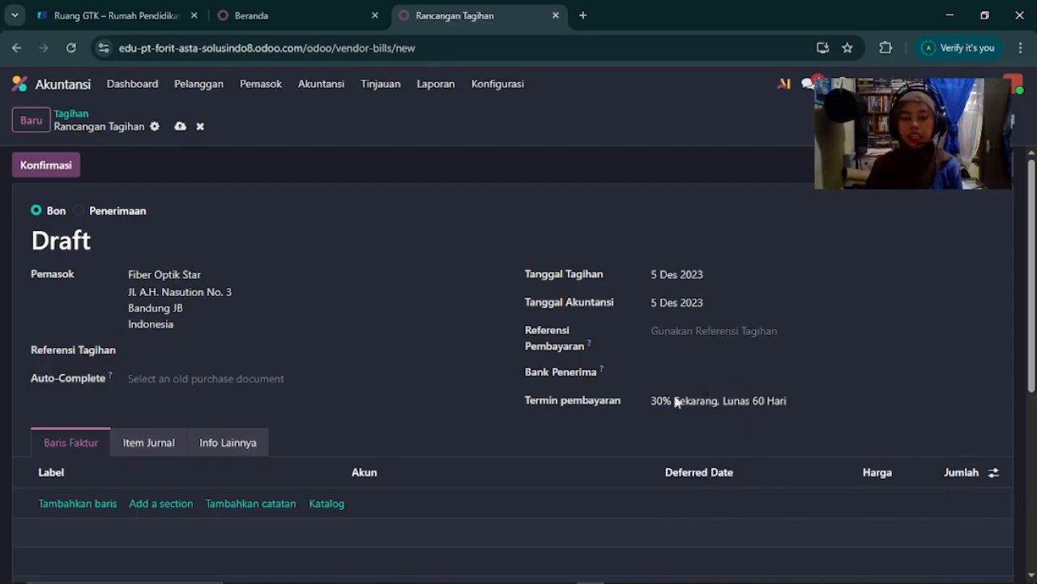
scroll(793, 403, "down", 1)
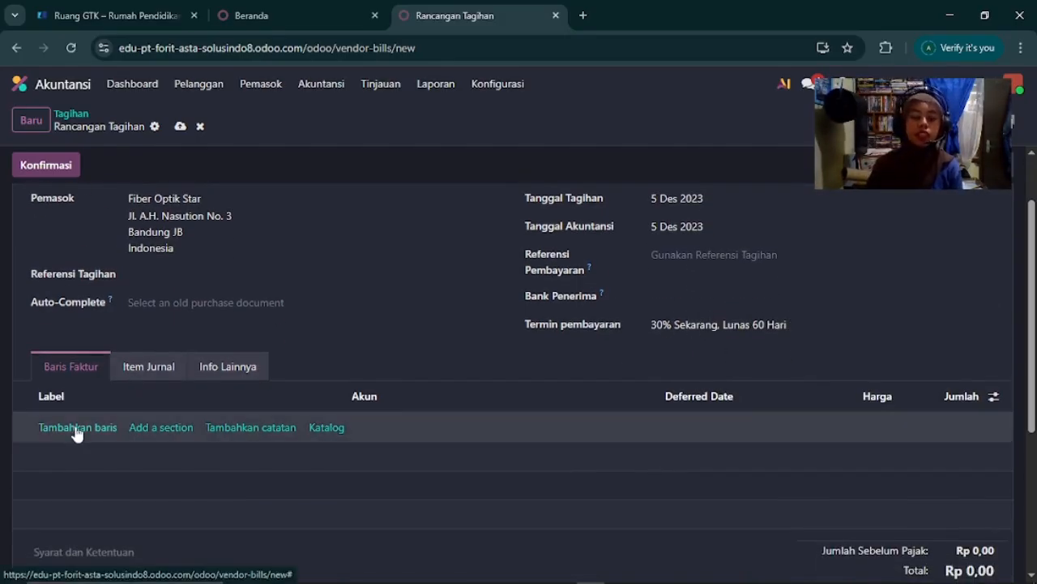
Add a Saldo Awal Pemasok line with deferred start date 5 Des 2023.
left_click(78, 429)
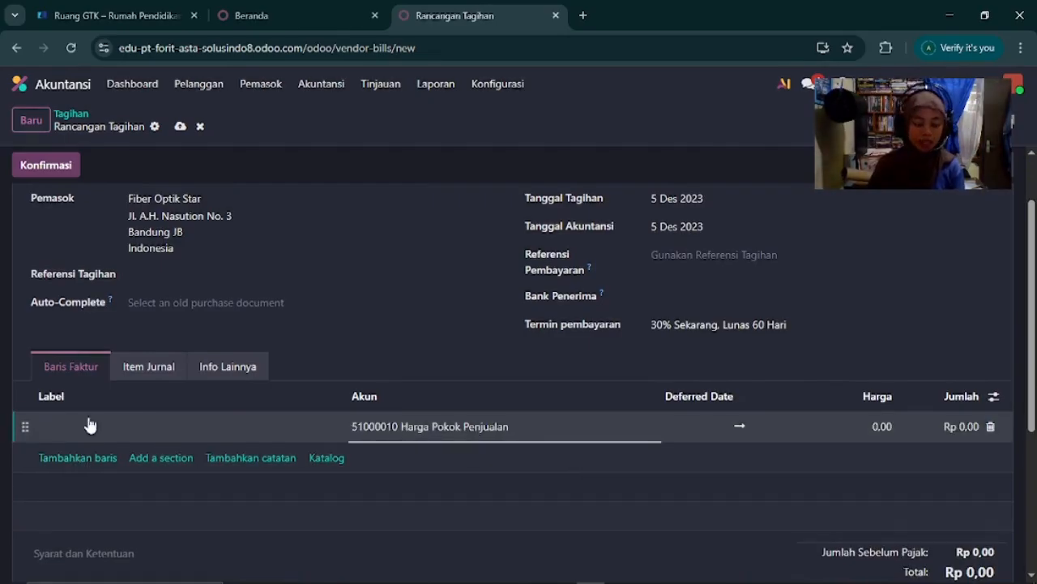
type("Saldo Awal Pemasok")
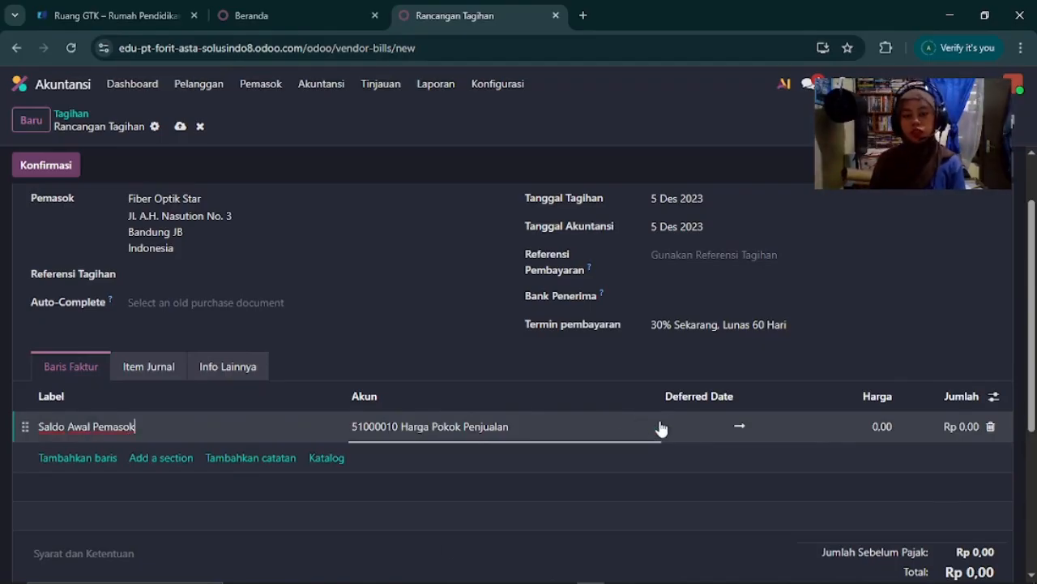
left_click(707, 440)
left_click(762, 206)
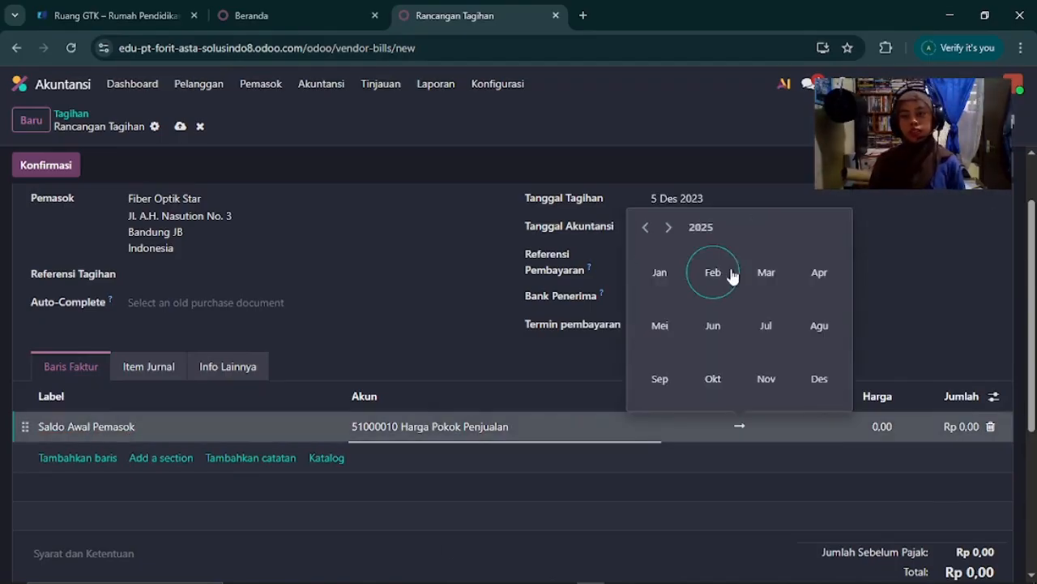
left_click(701, 228)
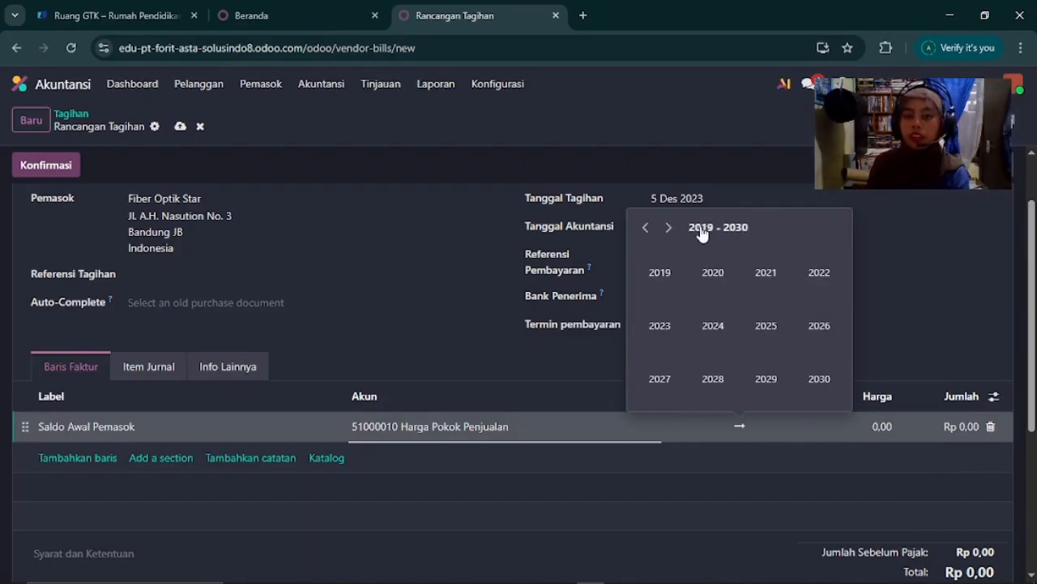
left_click(659, 325)
left_click(819, 378)
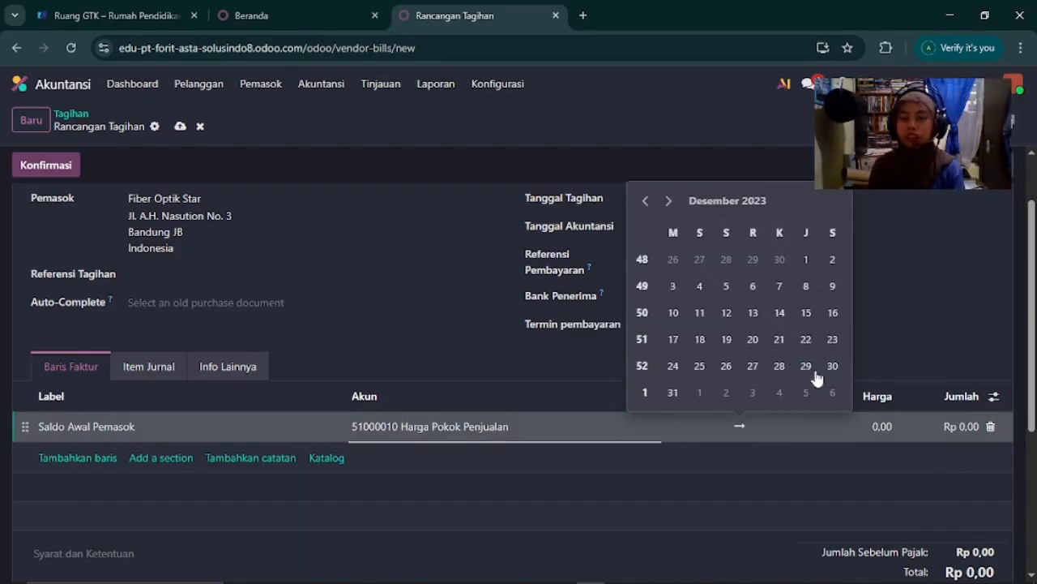
left_click(727, 287)
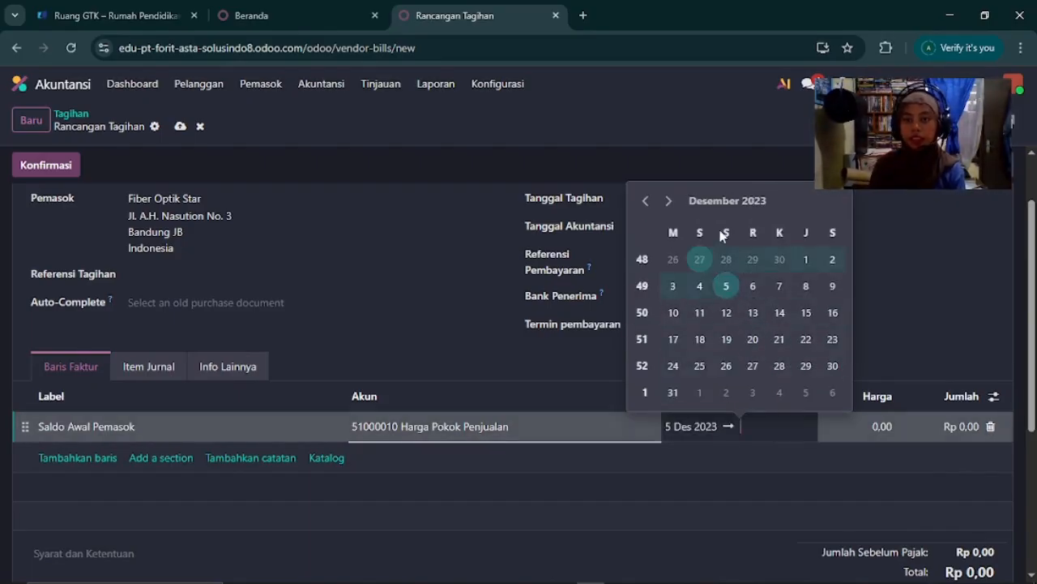
Set the line's deferred end date to 2 Feb 2024.
left_click(764, 200)
left_click(701, 229)
left_click(715, 322)
left_click(713, 272)
left_click(806, 260)
left_click(913, 296)
Price the Saldo Awal Pemasok line at 2.750.000 so the bill totals Rp 2.750.000,00.
left_click(883, 426)
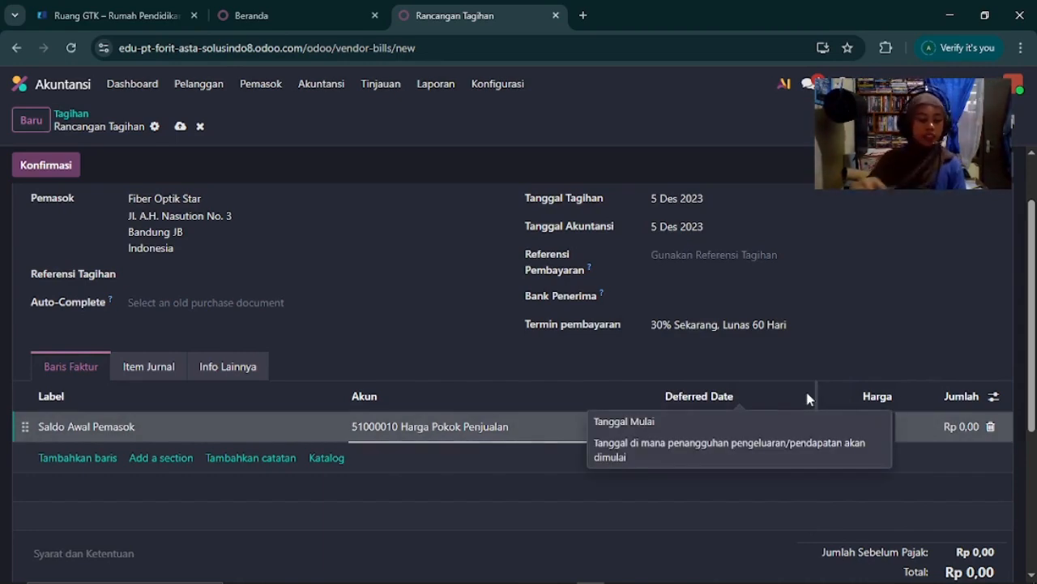
type("2.7")
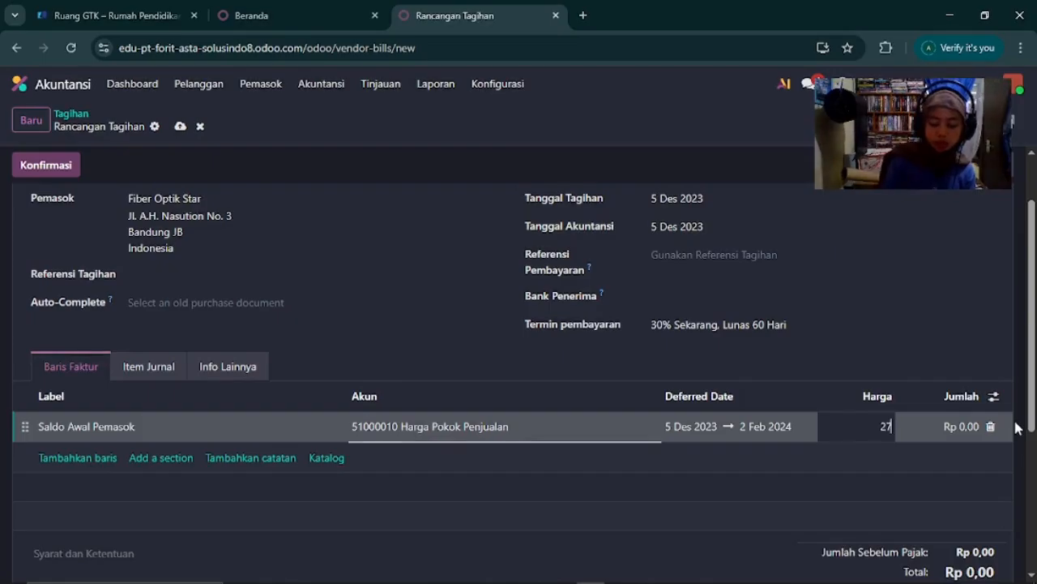
type("50.0000")
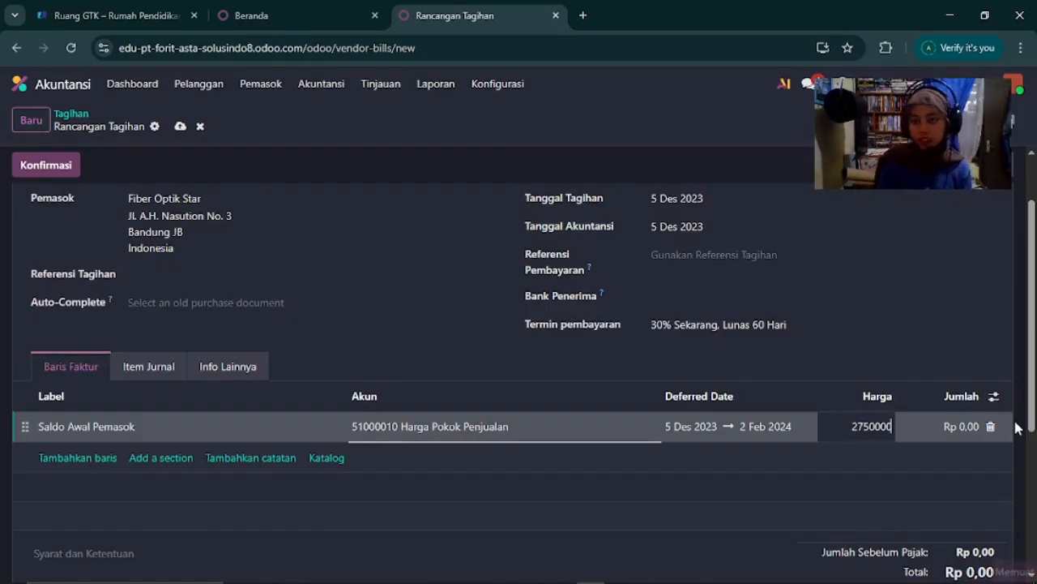
key("Return")
left_click(992, 461)
scroll(822, 482, "down", 1)
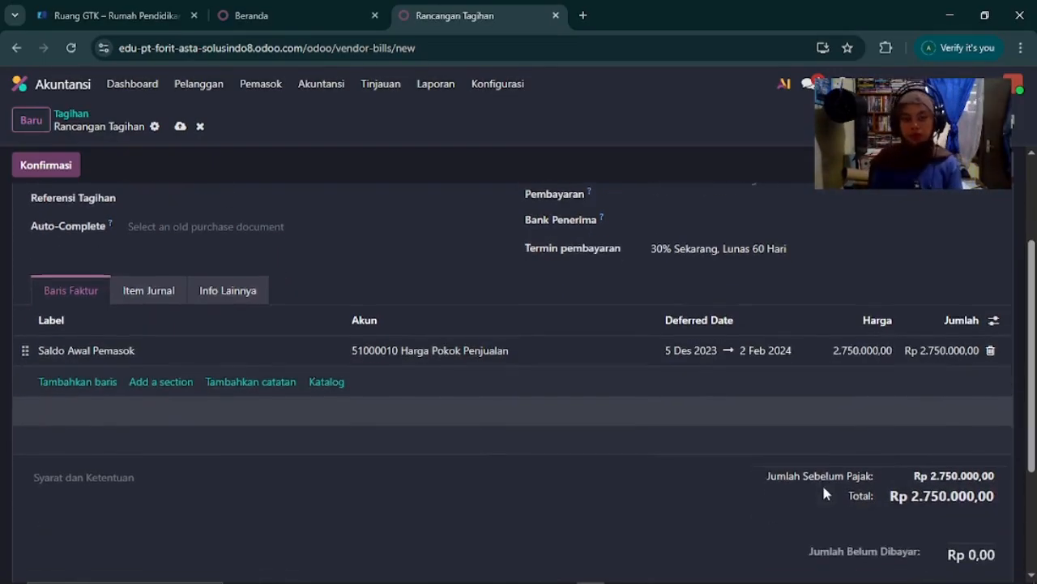
scroll(776, 523, "up", 3)
scroll(806, 523, "down", 3)
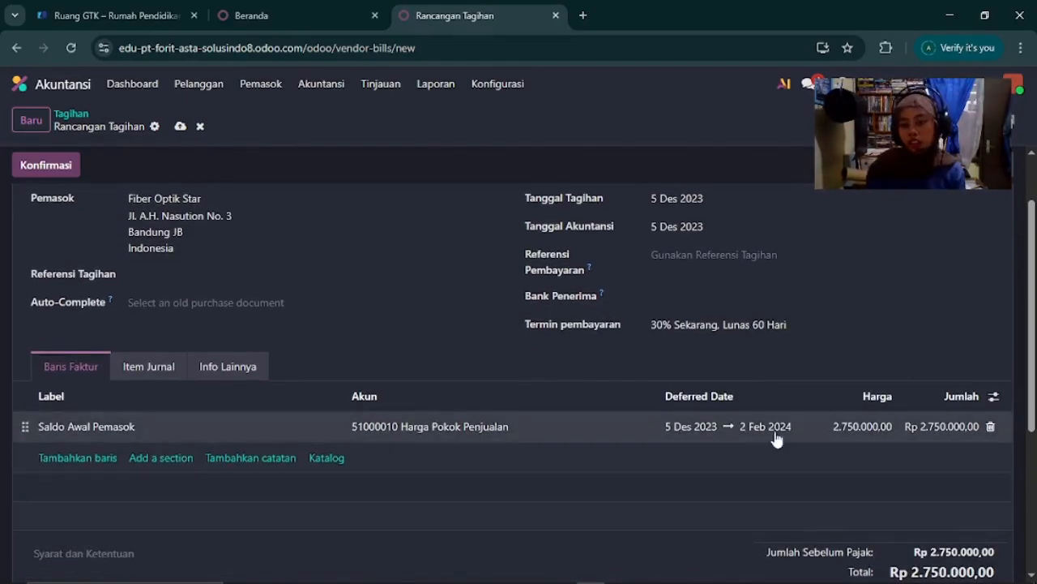
scroll(648, 460, "up", 2)
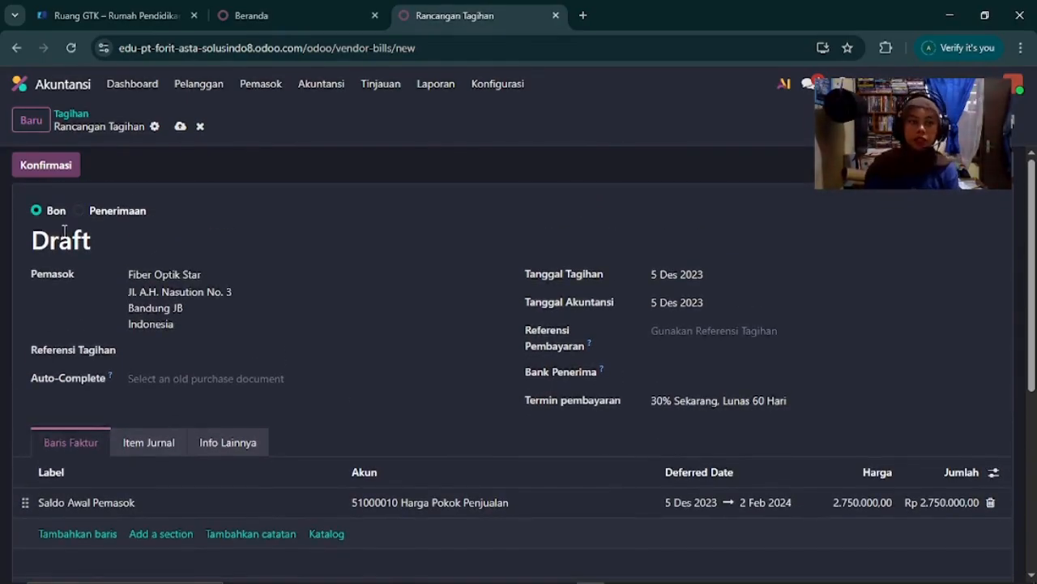
Confirm the Fiber Optik Star vendor bill, posting it as TI.1447.
left_click(53, 169)
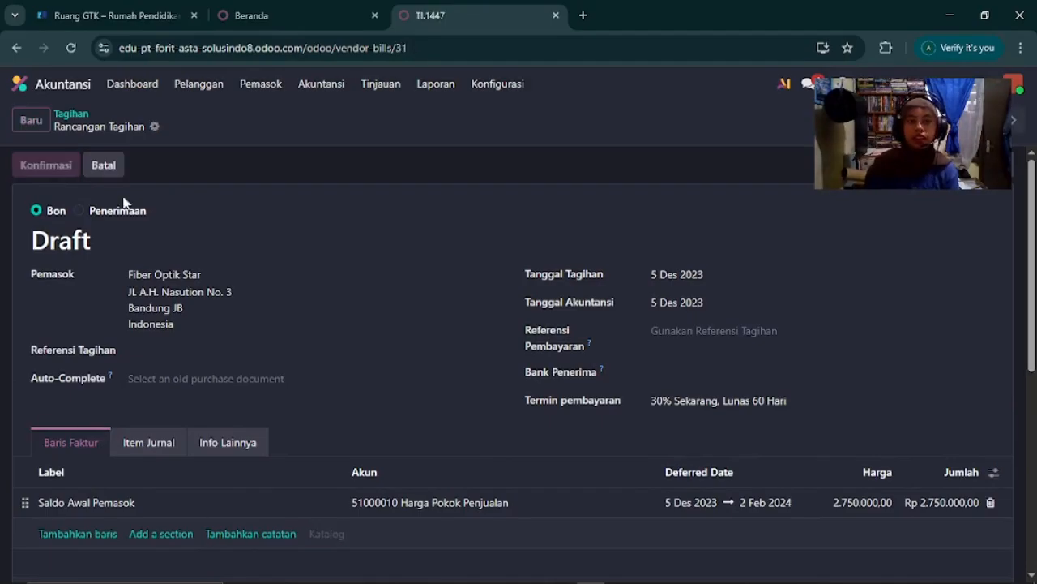
scroll(920, 432, "down", 3)
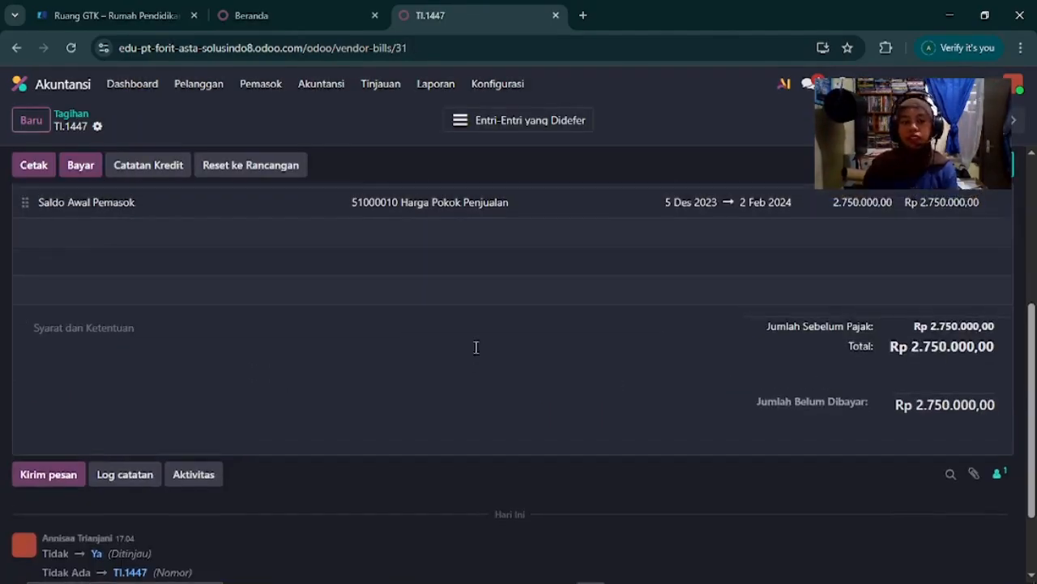
scroll(475, 348, "up", 4)
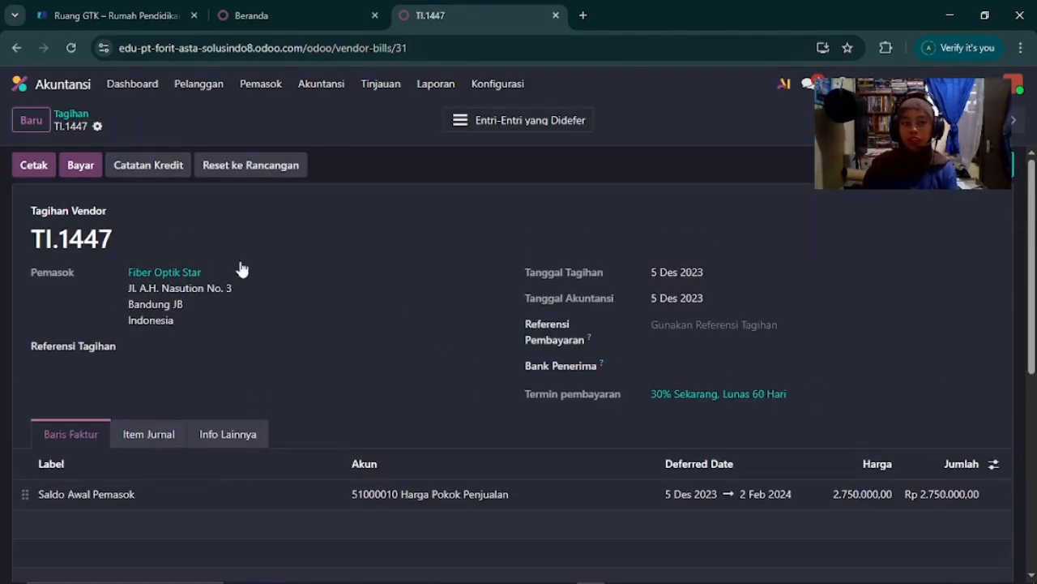
Inspect Hutang Usaha's journal items, checking the two TI.1447 installments of Rp 825.000 and Rp 1.925.000.
left_click(496, 90)
left_click(530, 160)
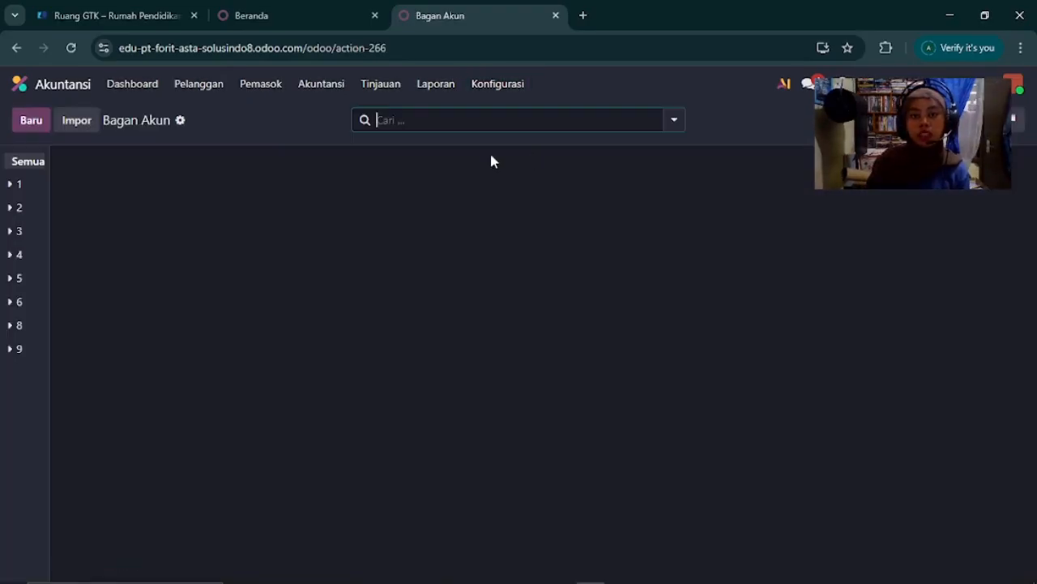
scroll(285, 305, "down", 8)
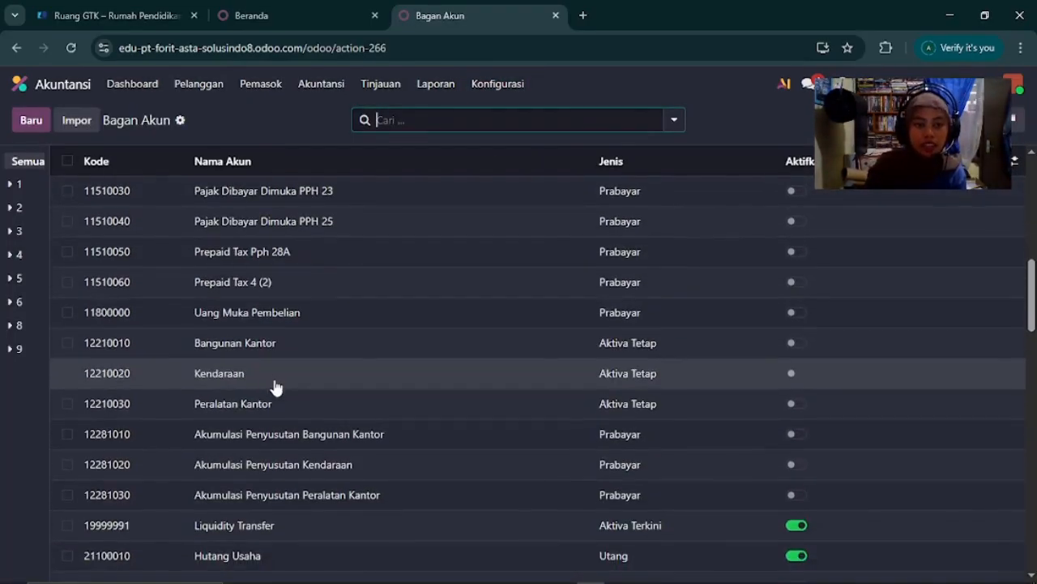
scroll(274, 389, "down", 1)
left_click(279, 468)
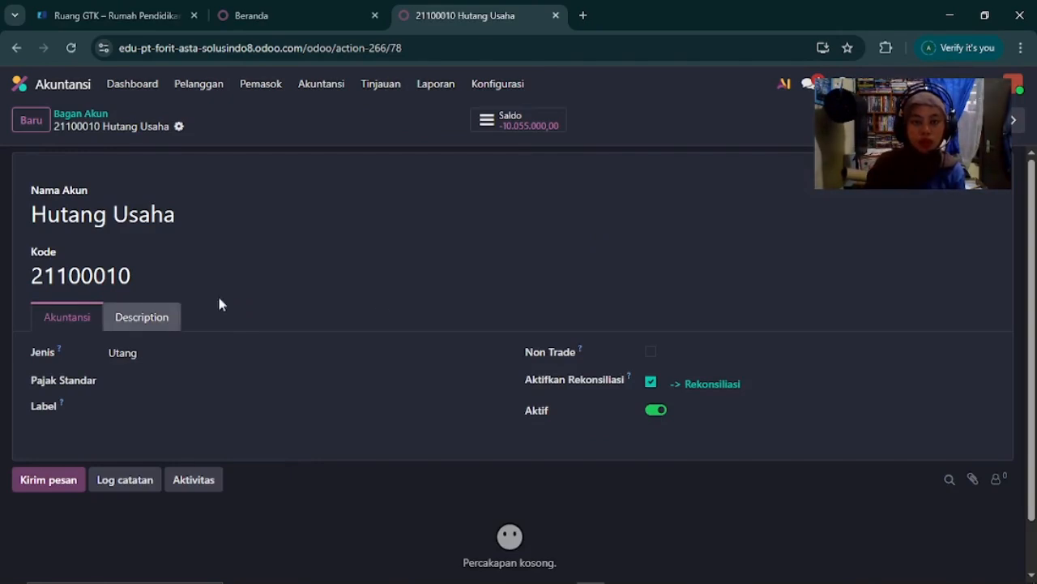
left_click(552, 133)
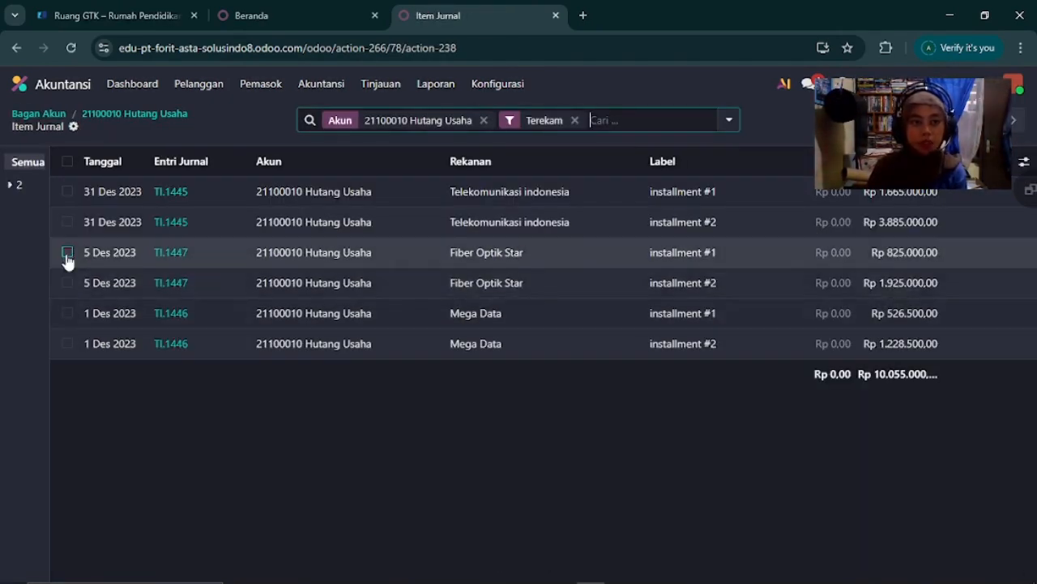
left_click(67, 252)
left_click(67, 283)
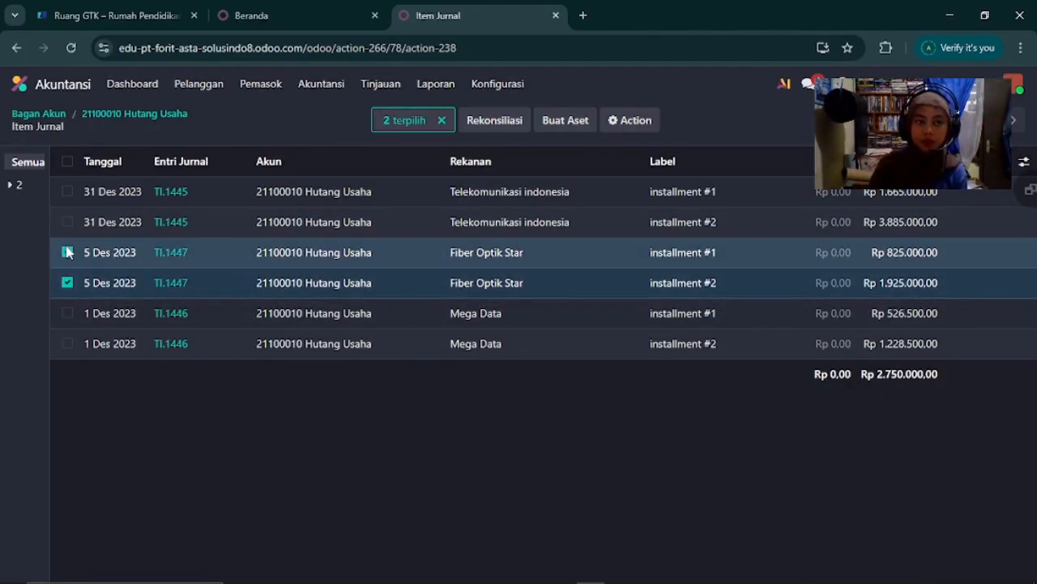
left_click(68, 252)
left_click(67, 283)
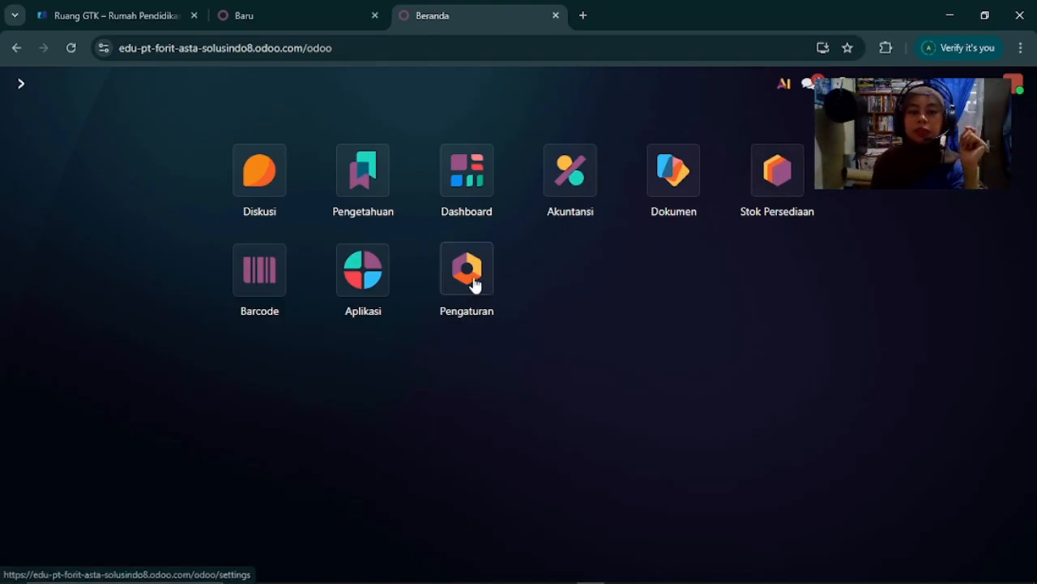
left_click(786, 178)
left_click(275, 85)
left_click(273, 112)
left_click(31, 121)
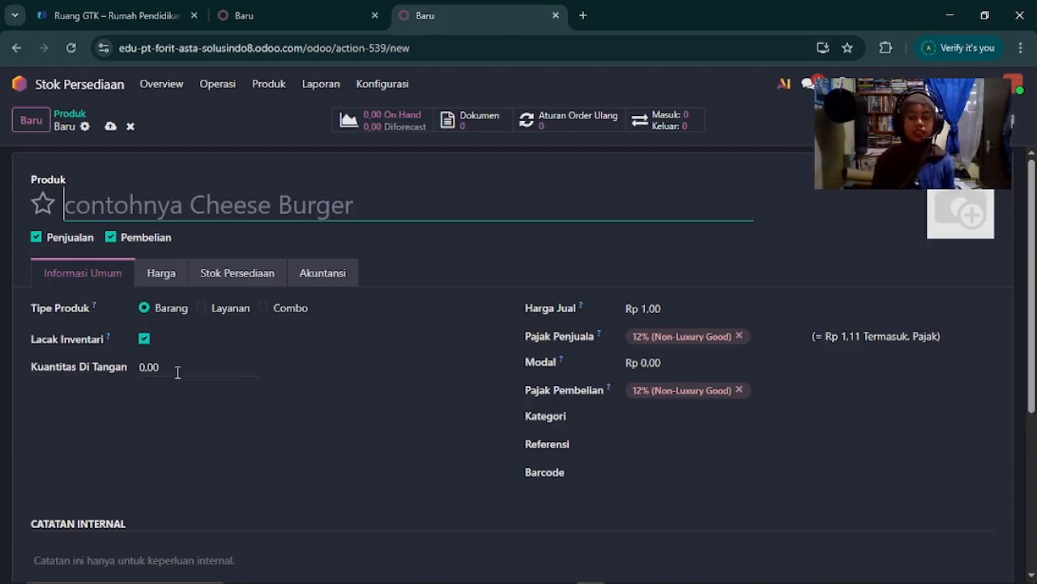
left_click(19, 88)
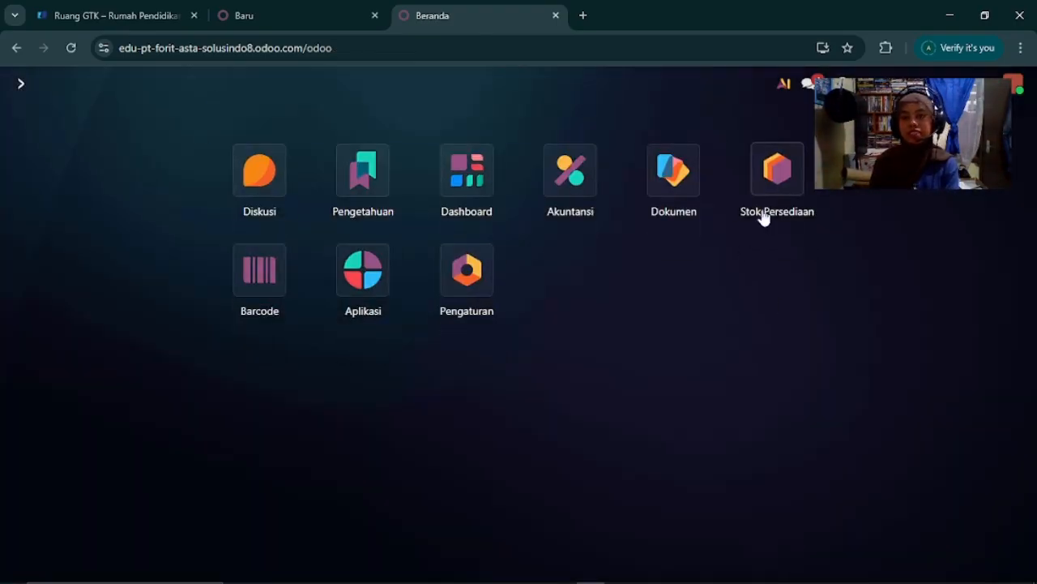
In the other Odoo database, start a new product under Akuntansi > Pelanggan > Produk, then discard it.
left_click(229, 18)
left_click(18, 86)
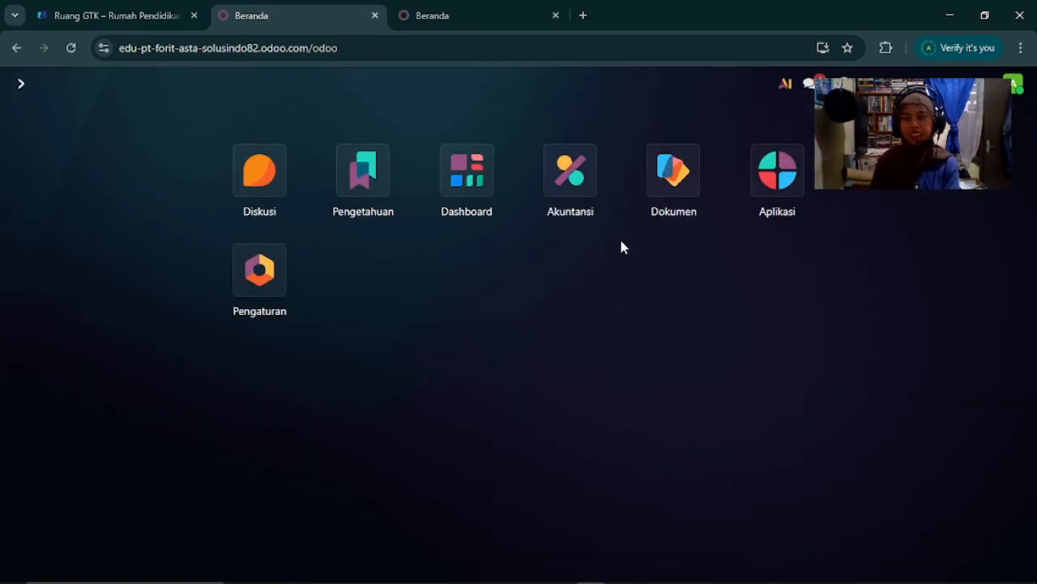
left_click(563, 183)
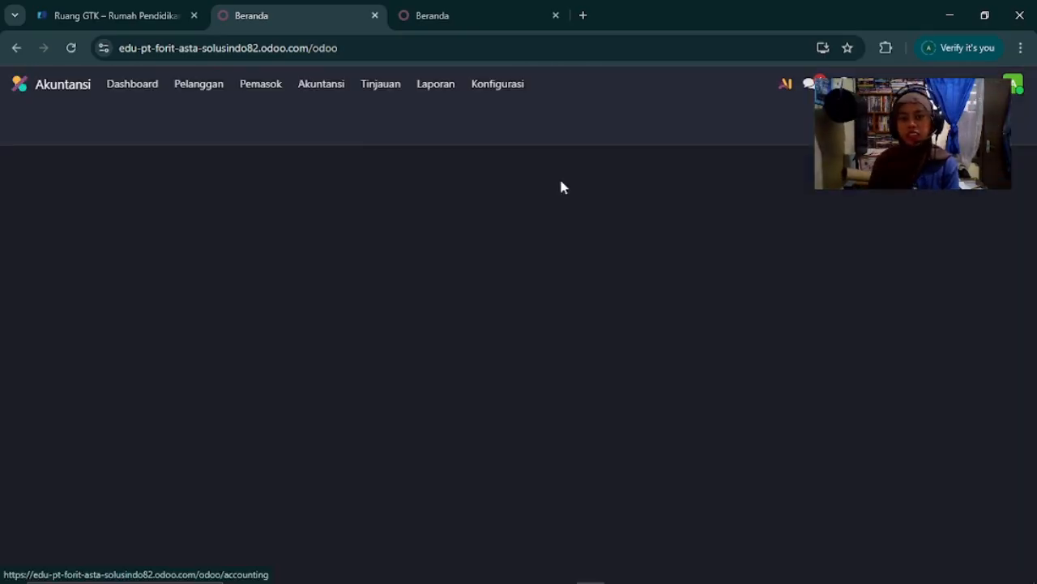
left_click(200, 84)
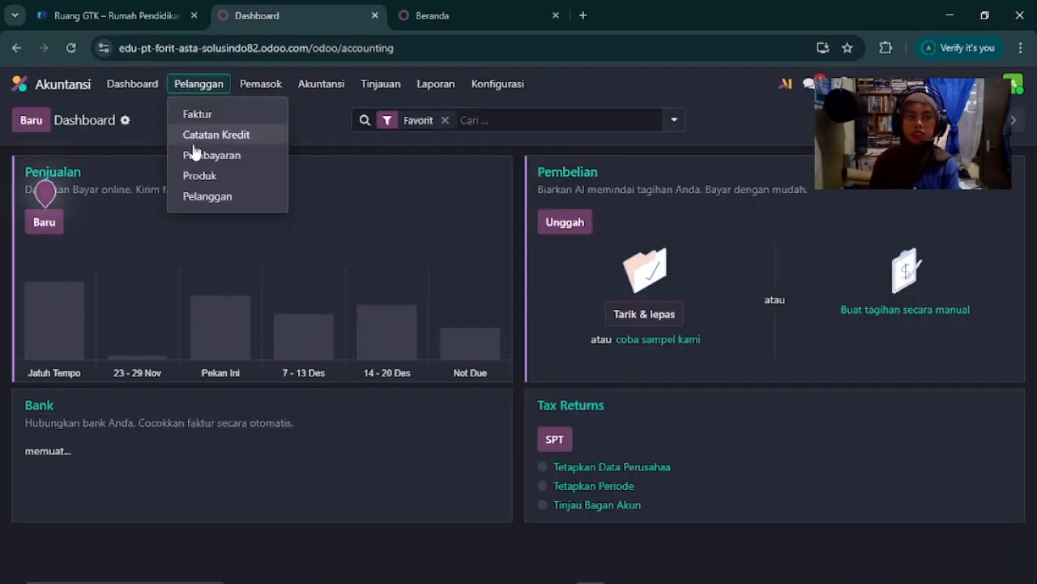
left_click(194, 176)
left_click(40, 126)
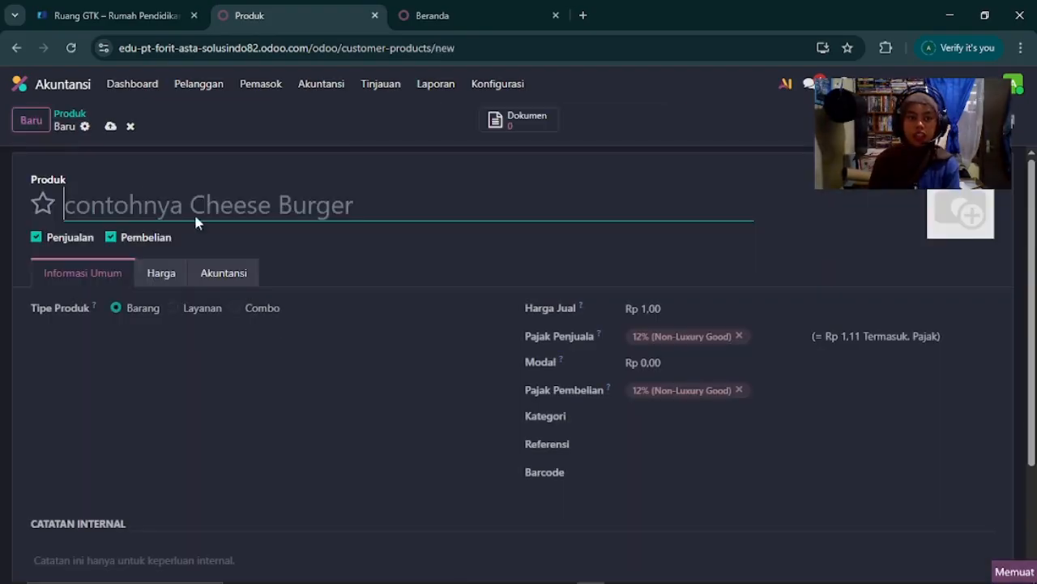
scroll(210, 347, "down", 1)
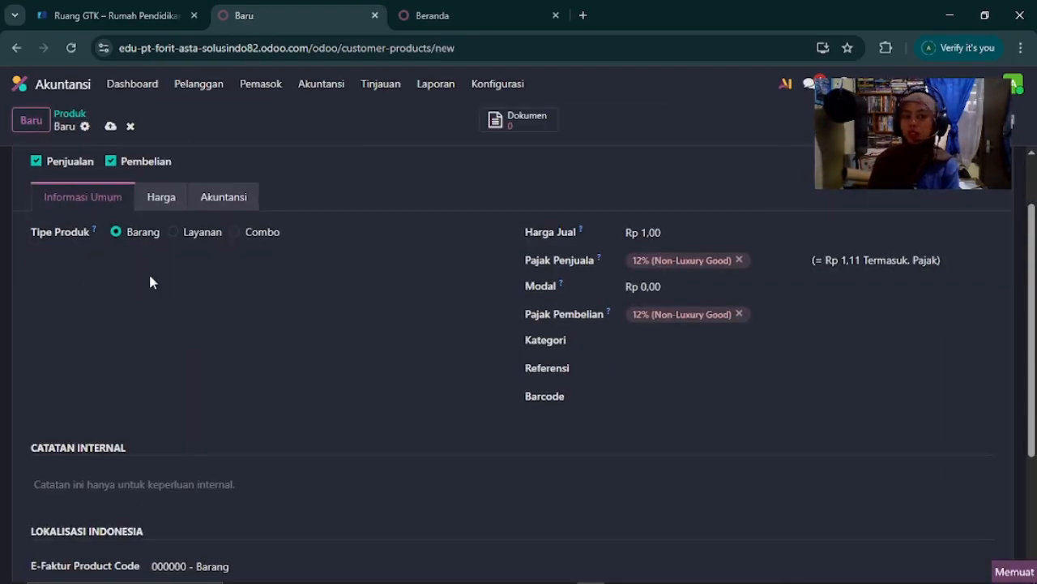
scroll(209, 341, "up", 1)
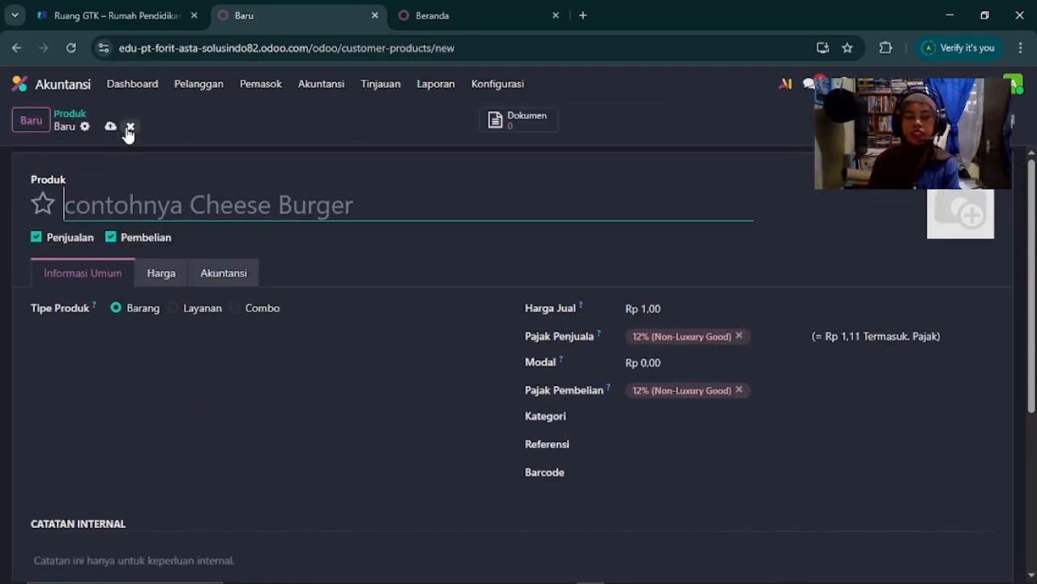
left_click(20, 83)
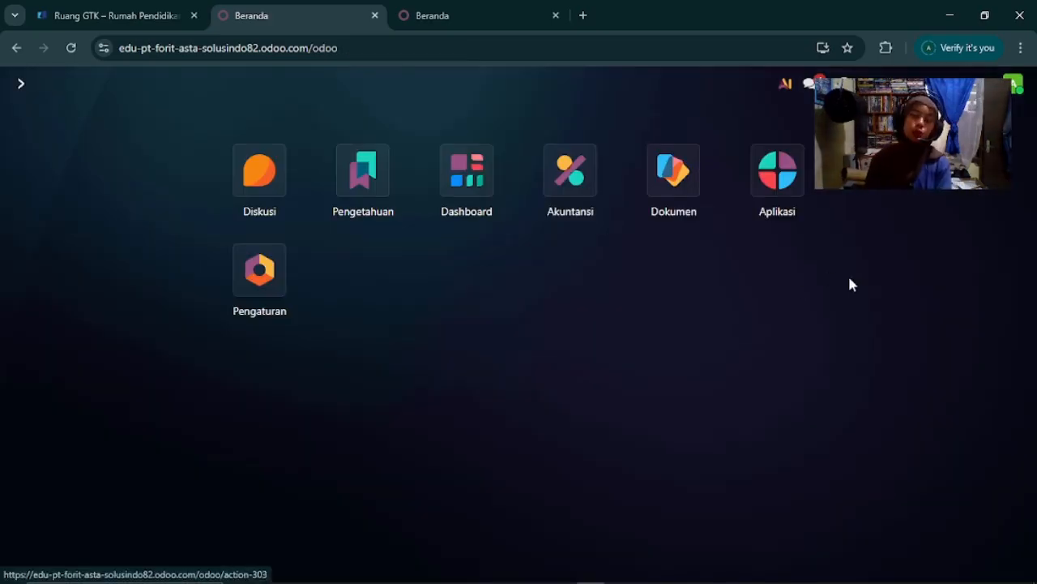
Install the Stok Persediaan inventory app from the Aplikasi catalogue.
left_click(771, 194)
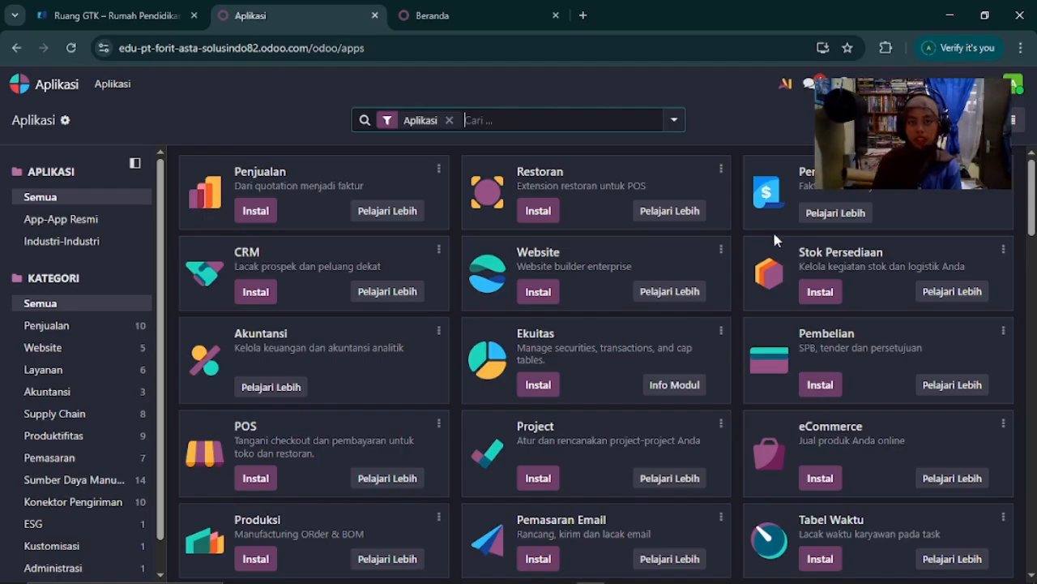
scroll(324, 282, "down", 1)
scroll(903, 440, "down", 1)
scroll(816, 403, "up", 3)
scroll(701, 394, "down", 2)
scroll(681, 392, "down", 1)
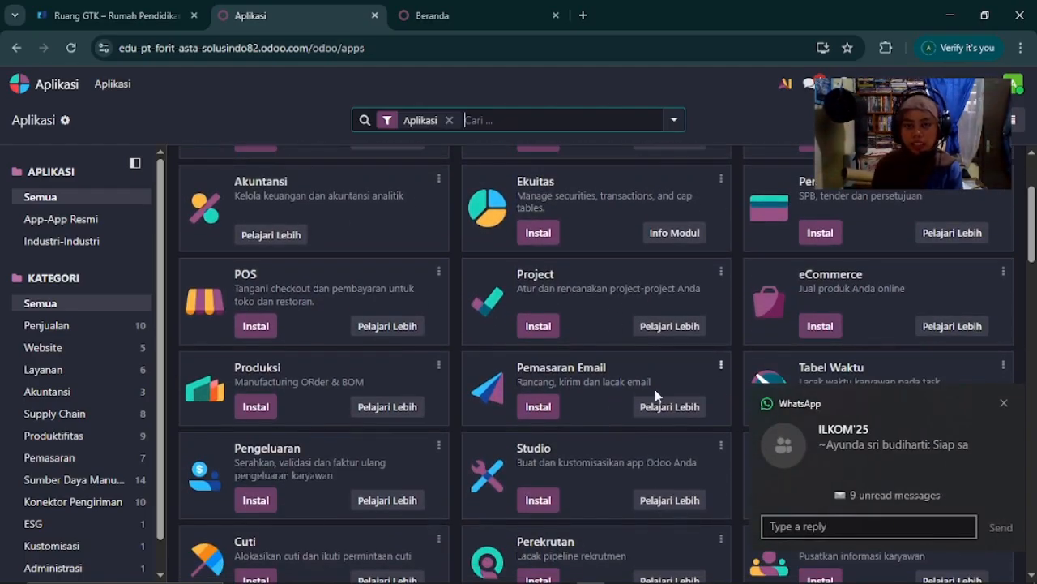
left_click(1003, 403)
scroll(635, 364, "down", 1)
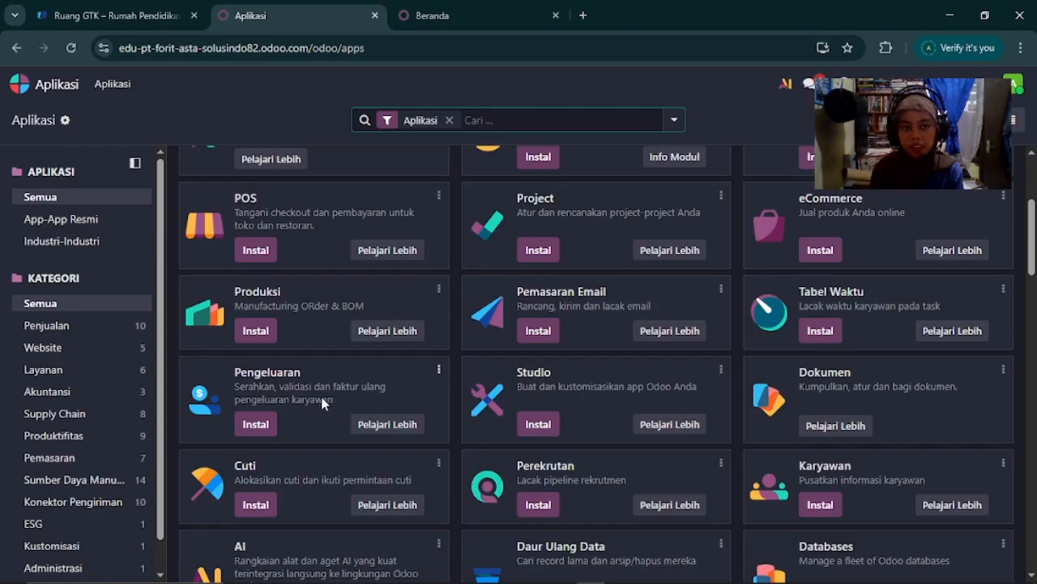
scroll(295, 394, "up", 3)
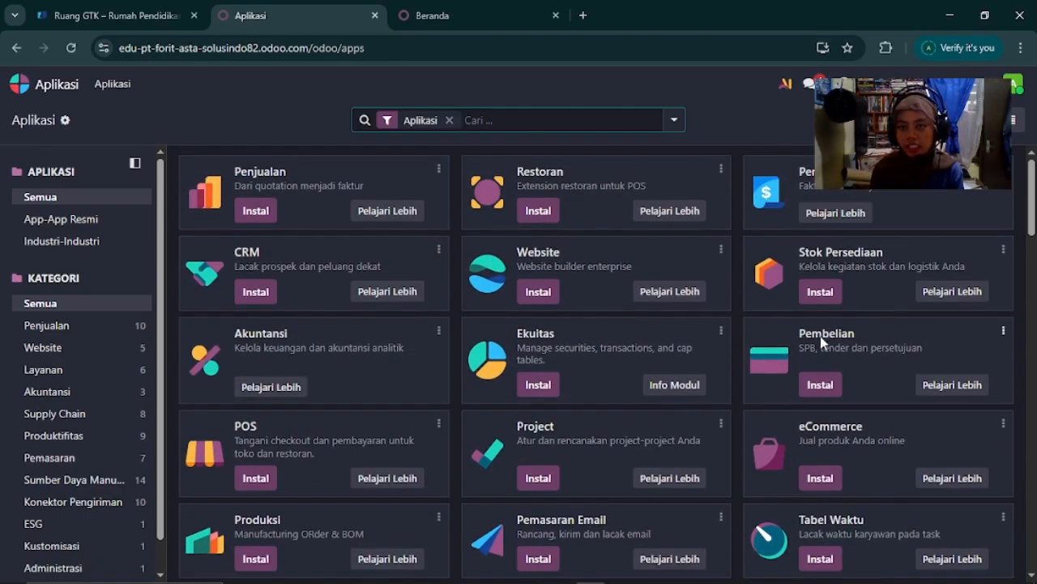
left_click(819, 298)
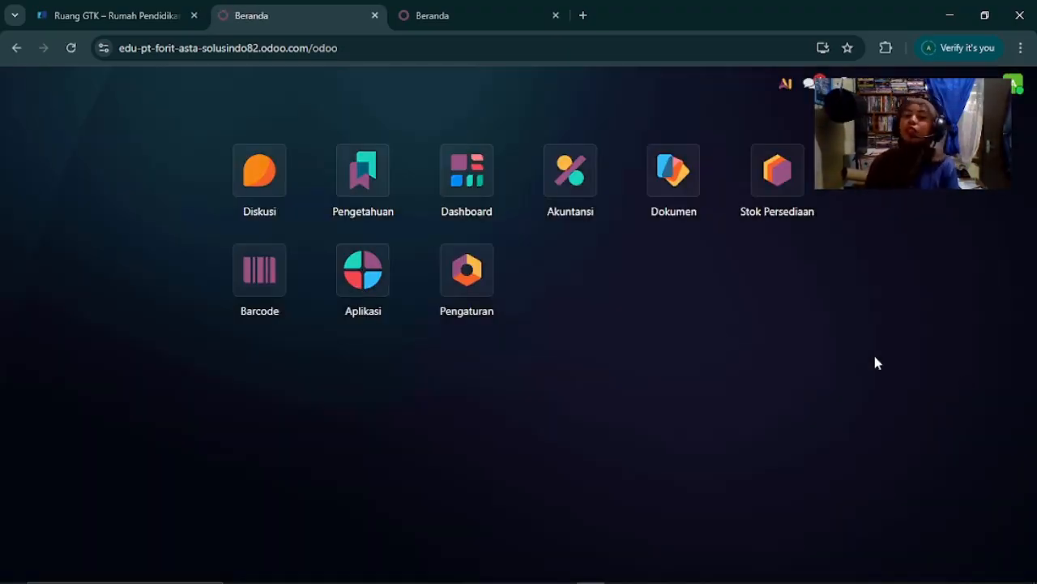
Start a new product in Stok Persediaan's product list, then leave it unsaved.
left_click(789, 191)
left_click(274, 88)
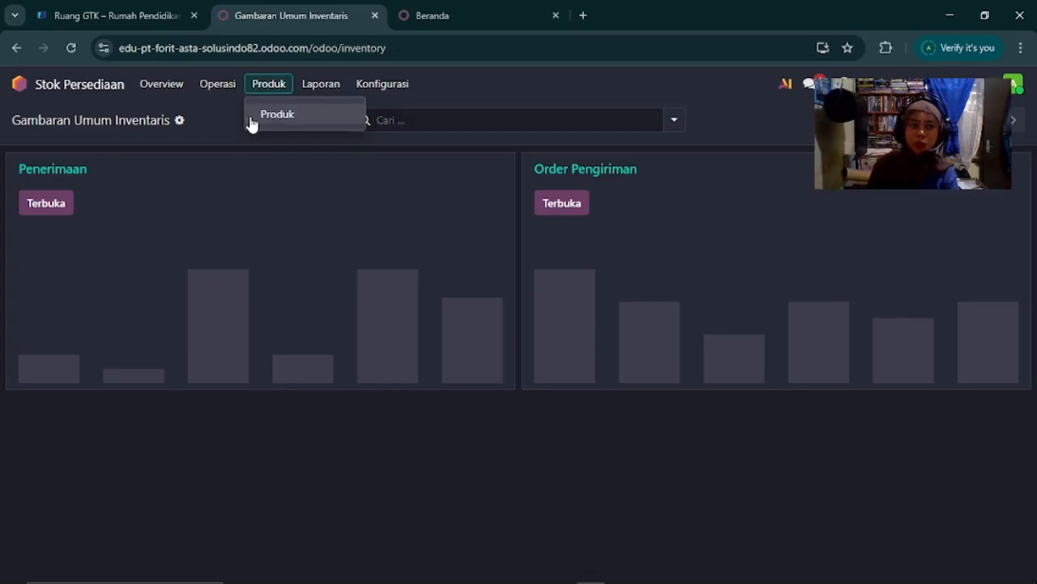
left_click(277, 115)
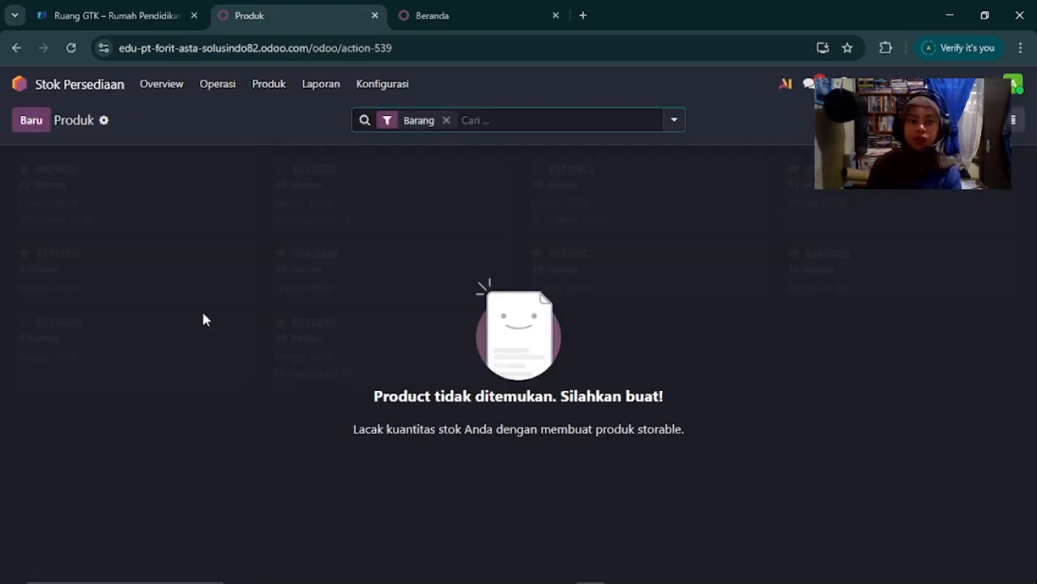
left_click(34, 122)
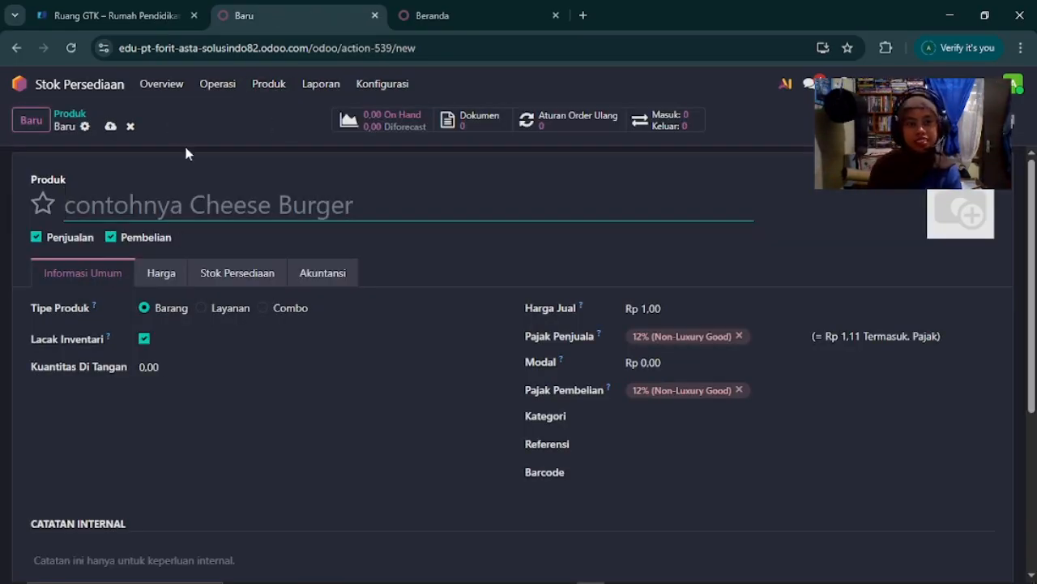
left_click(25, 83)
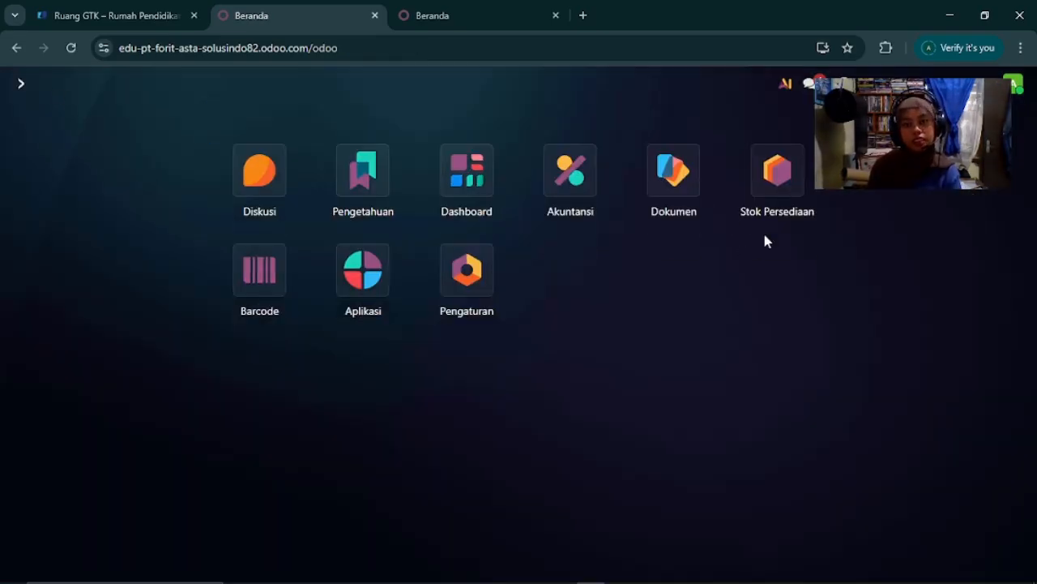
Try a new Akuntansi product with Lacak Inventari toggled on then off, then switch to the Beranda tab.
left_click(591, 195)
left_click(213, 86)
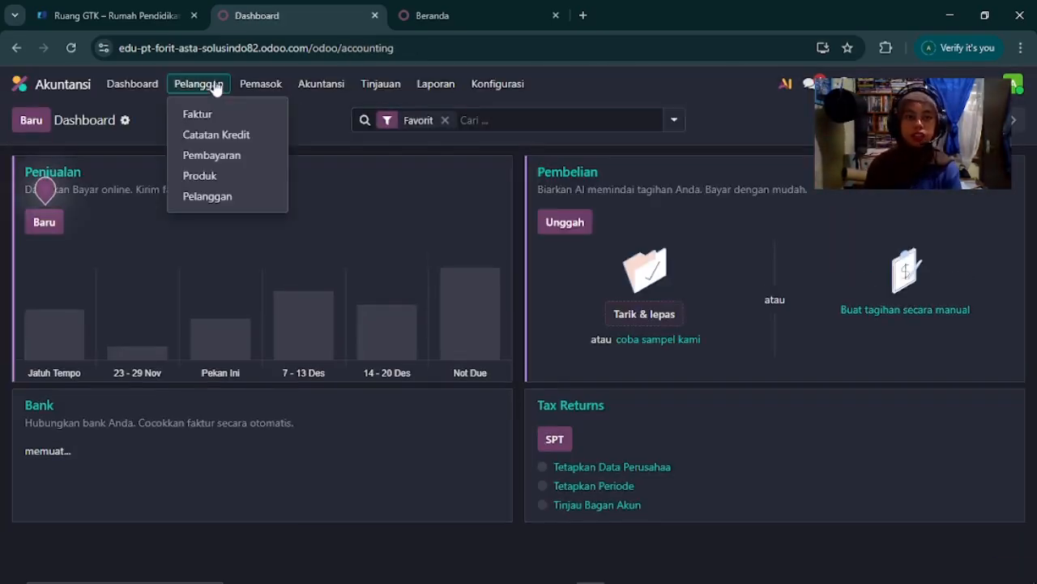
left_click(216, 174)
left_click(45, 126)
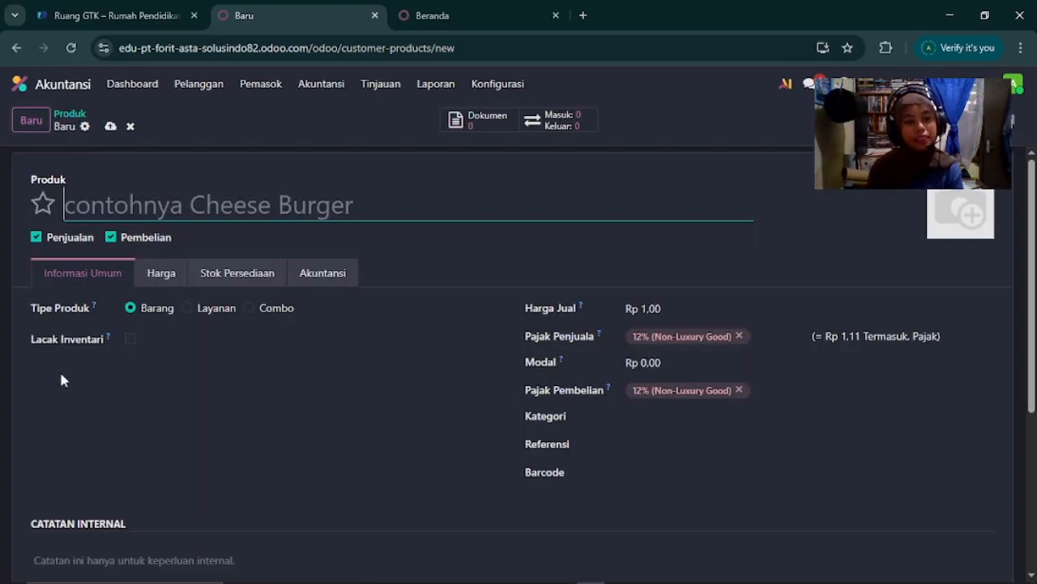
left_click(128, 345)
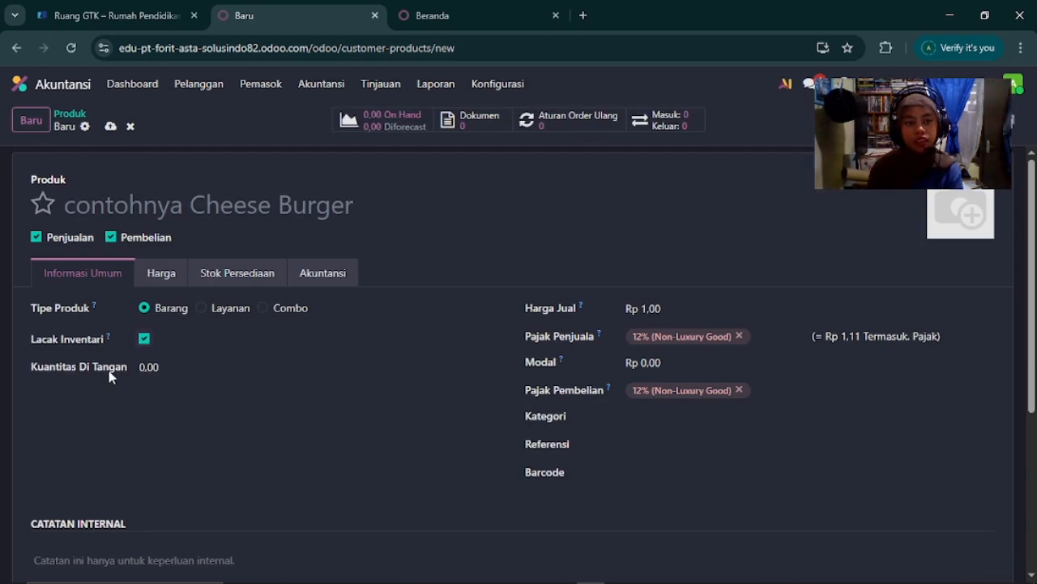
left_click(146, 340)
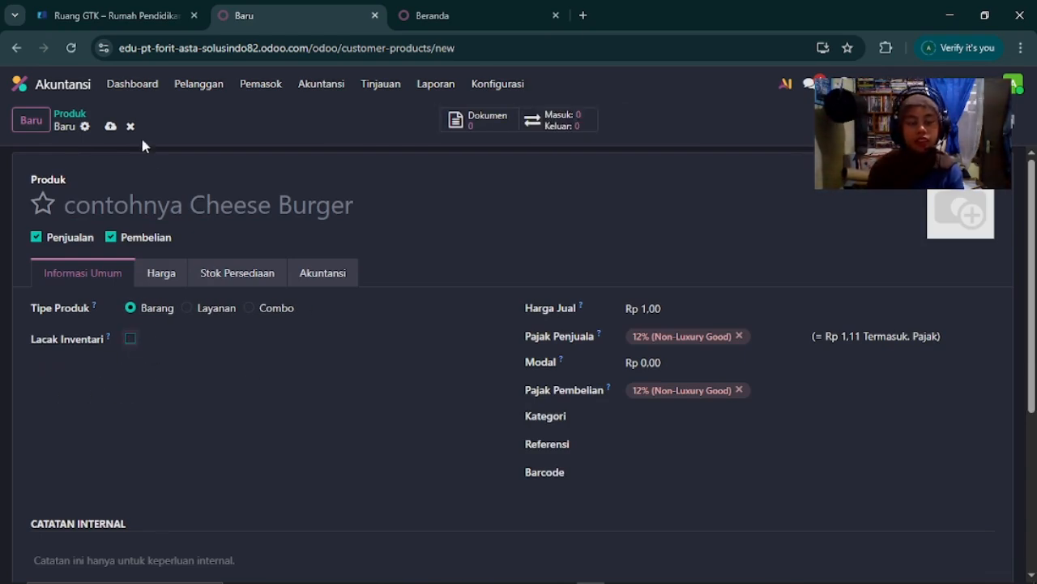
left_click(17, 85)
left_click(458, 14)
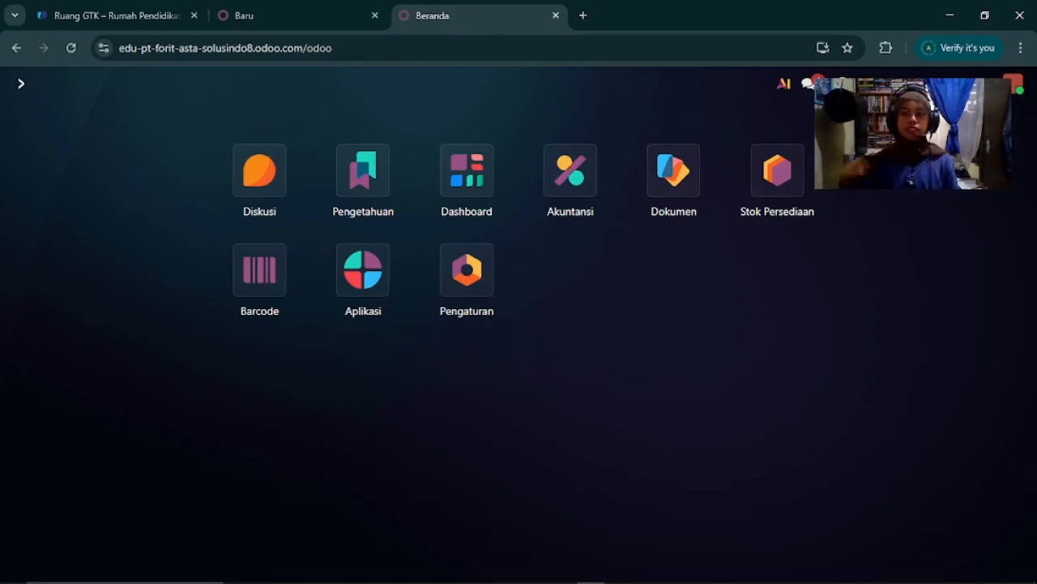
Open a new product form from Stok Persediaan > Produk > Produk.
left_click(763, 170)
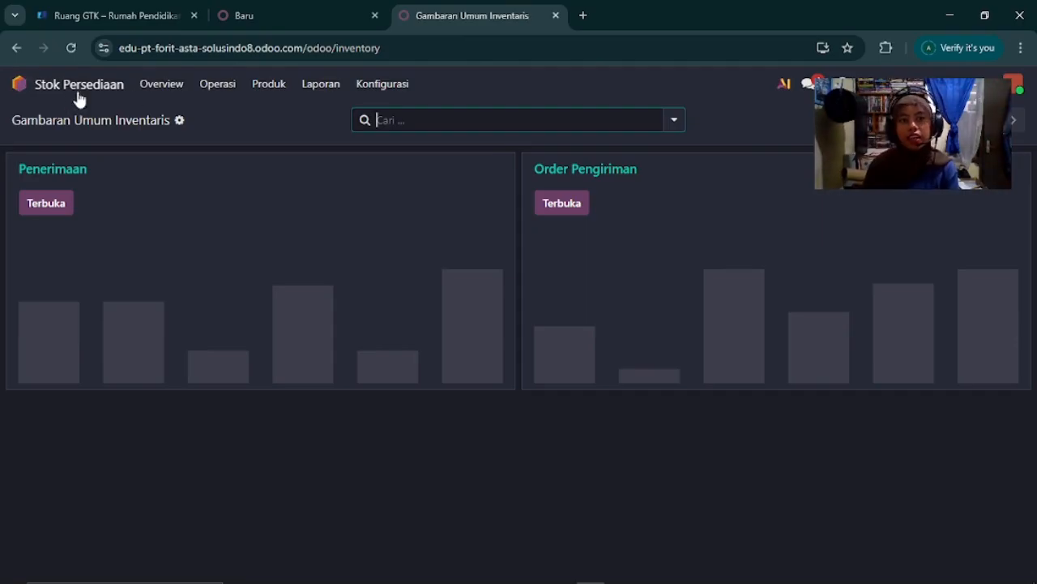
left_click(266, 91)
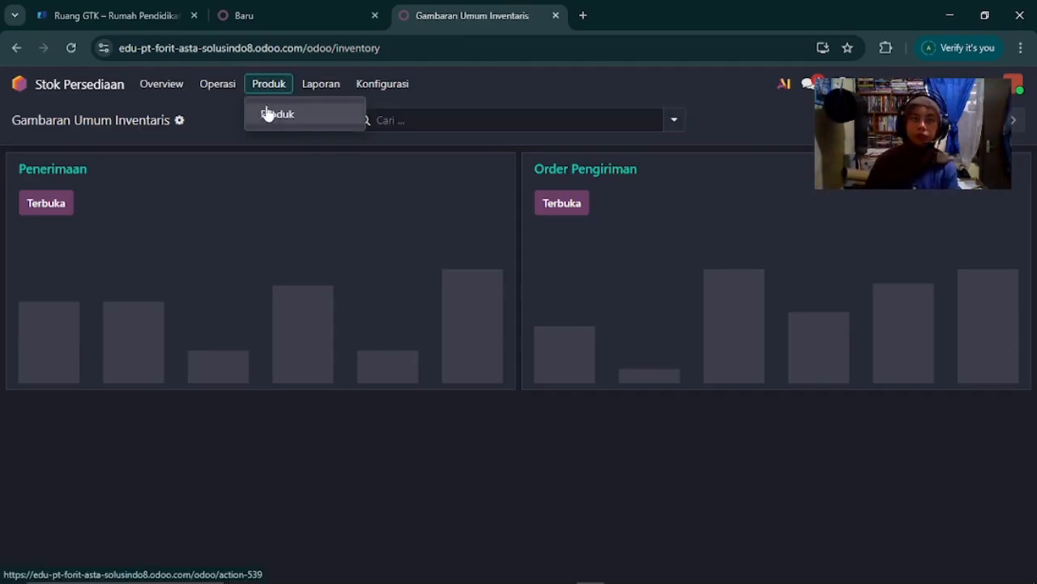
left_click(269, 113)
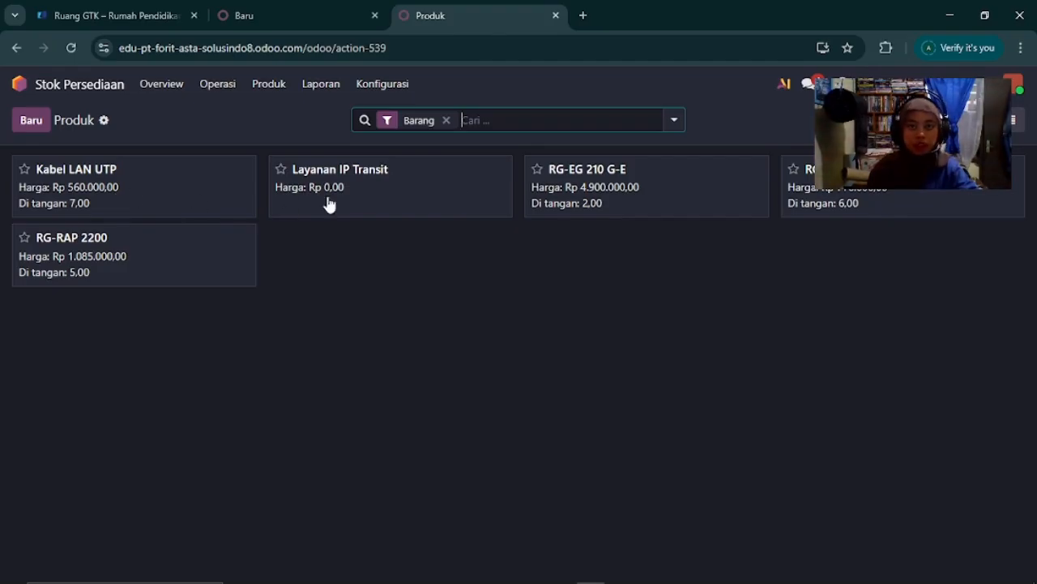
left_click(31, 120)
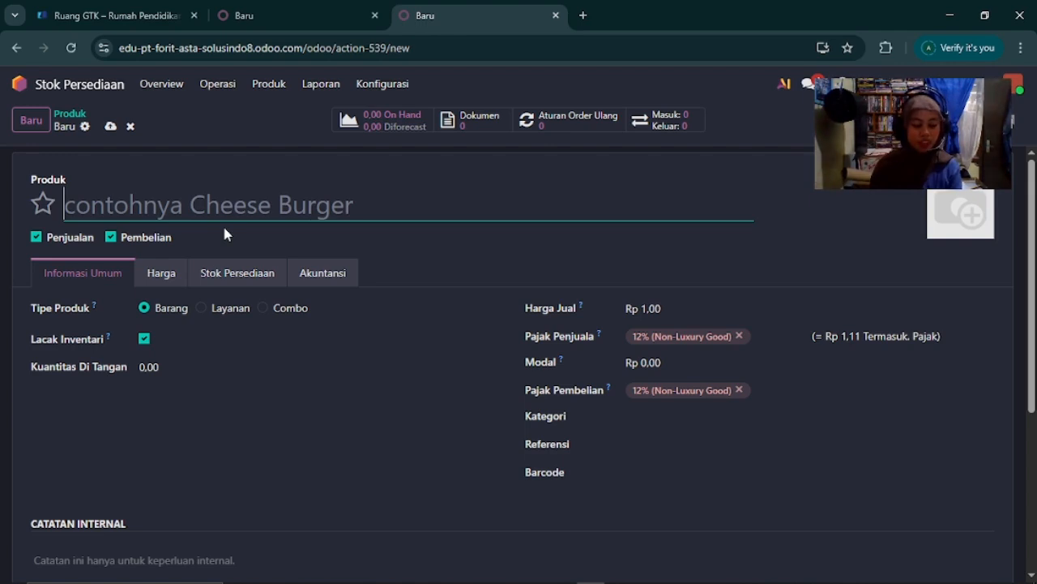
Name the product Kabel Dropcore, make it sales-only, and set 10 on hand.
type("Kabel")
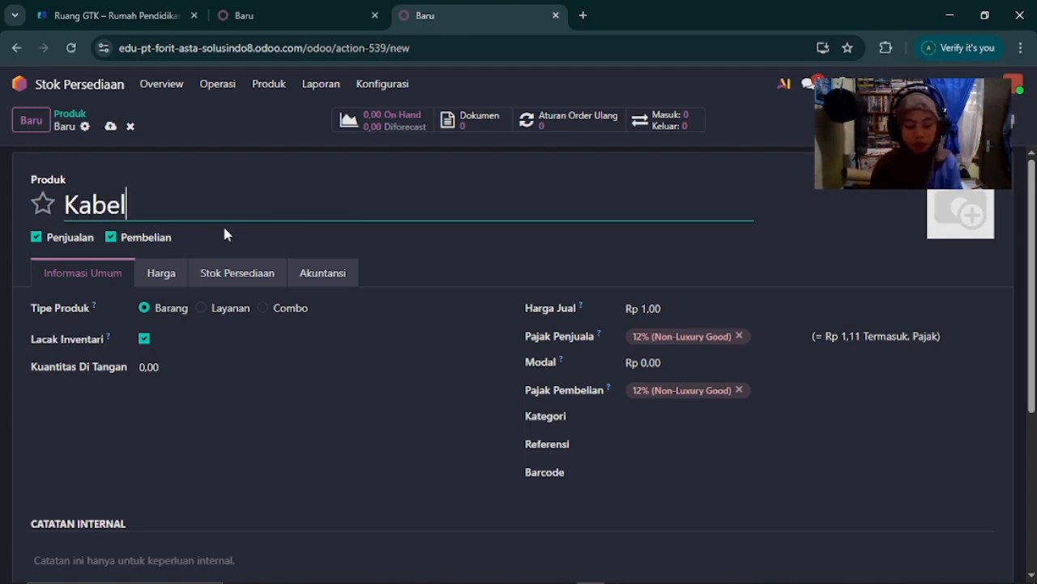
type(" Dropcore")
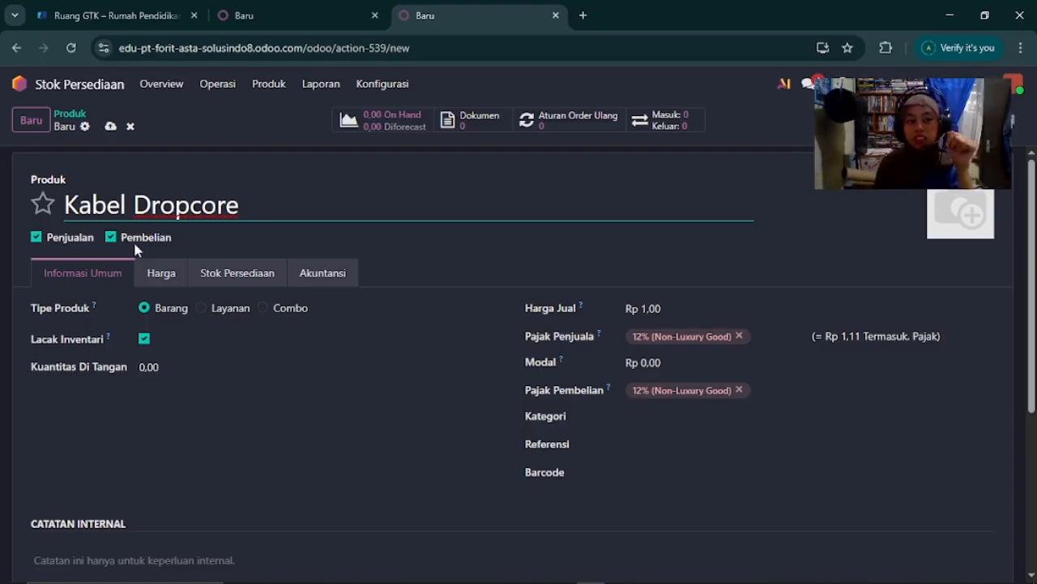
left_click(113, 246)
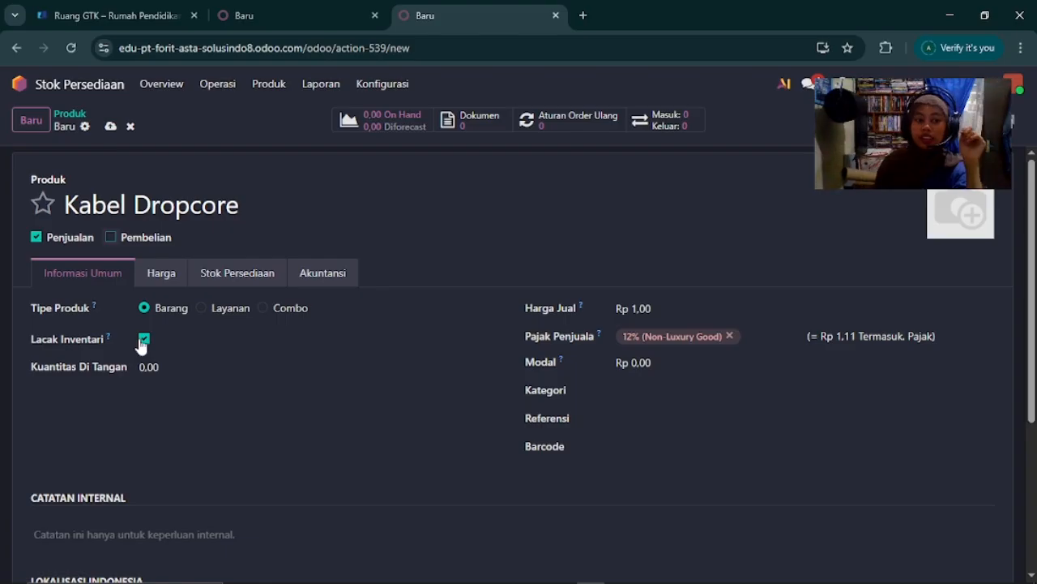
left_click(157, 368)
key("BackSpace")
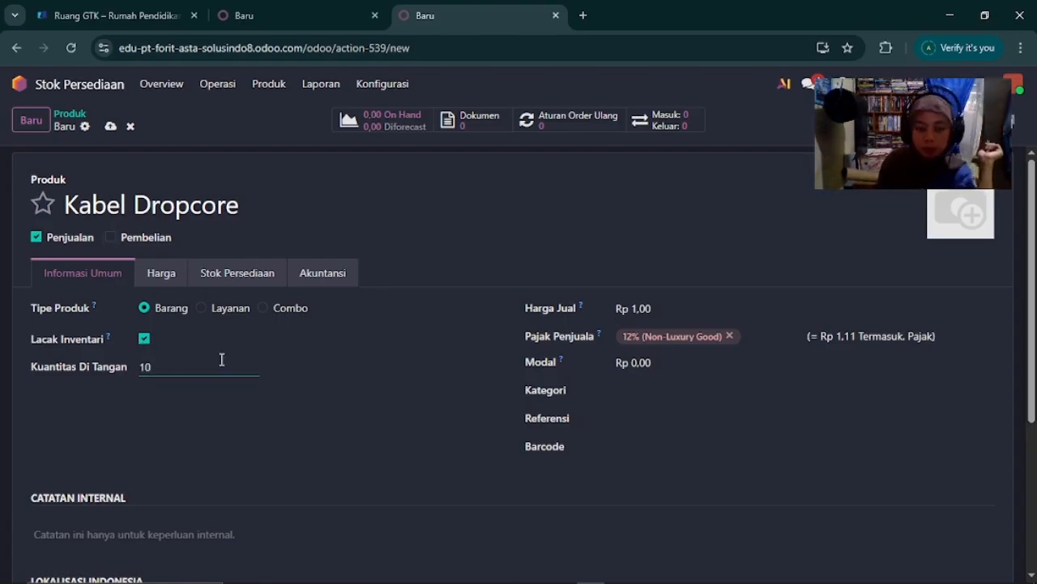
type("10")
Set sale price Rp 910.000 with the 12% tax removed, and cost Rp 650.000.
left_click(665, 310)
key("BackSpace")
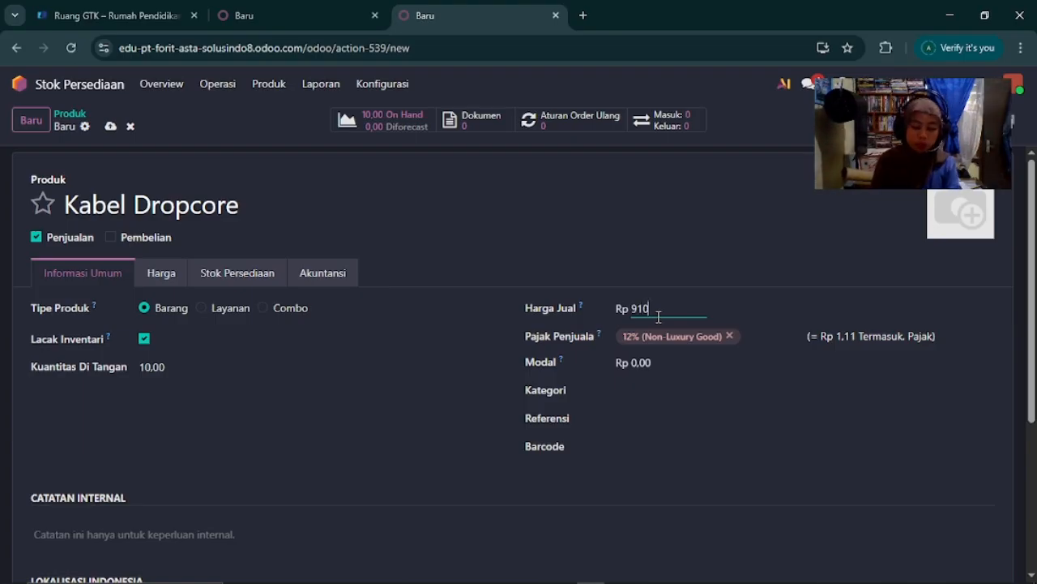
key("Return")
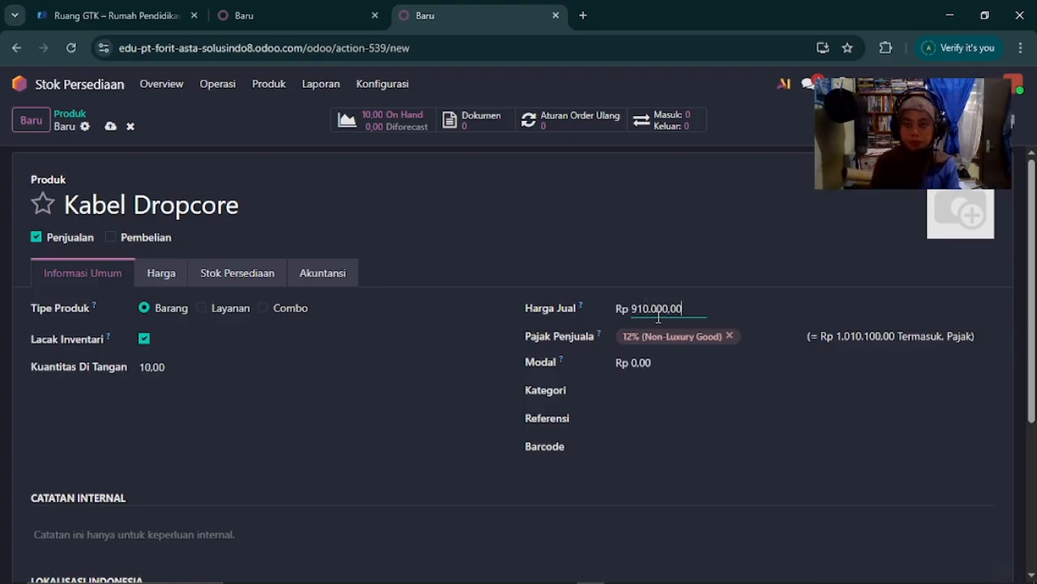
left_click(730, 336)
left_click(679, 364)
key("BackSpace")
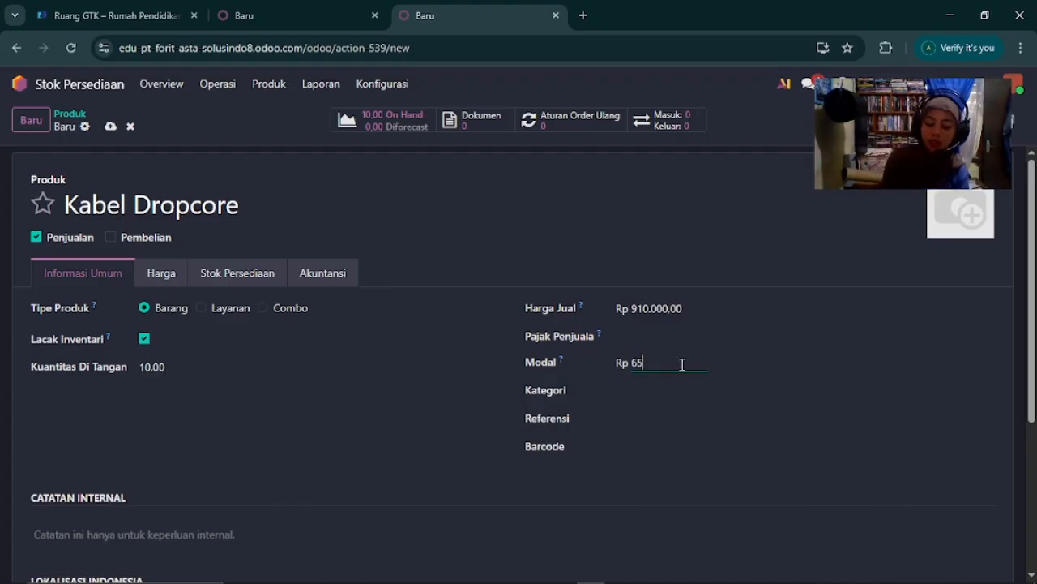
type("650000")
key("Return")
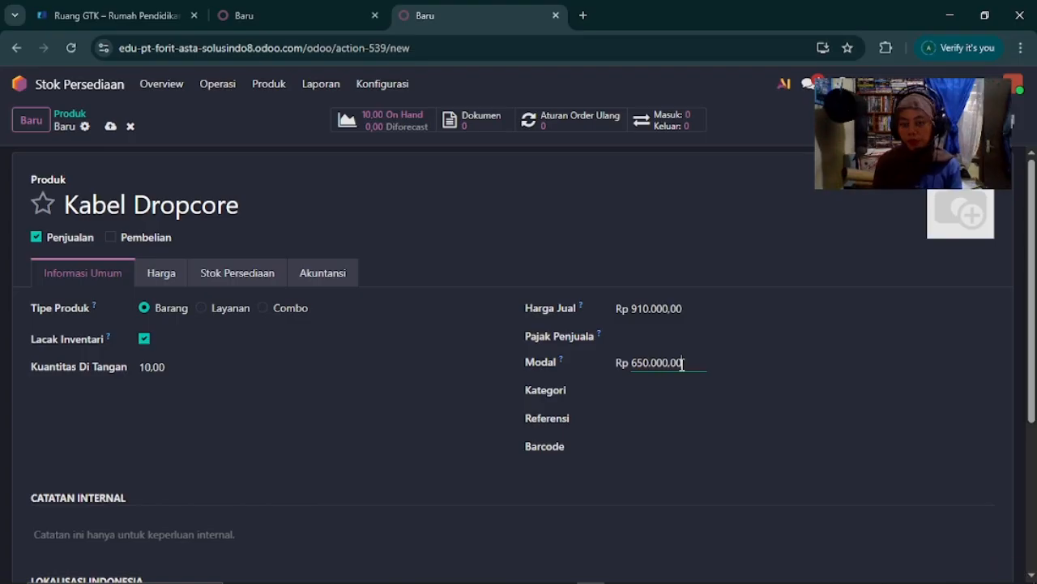
left_click(658, 398)
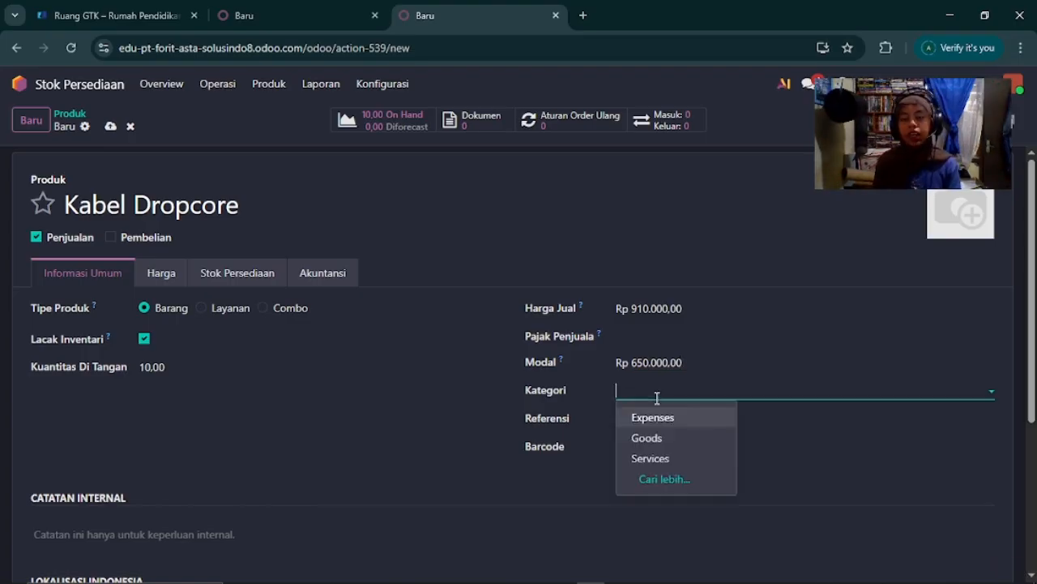
Set Kabel Dropcore's product category to Goods.
left_click(703, 451)
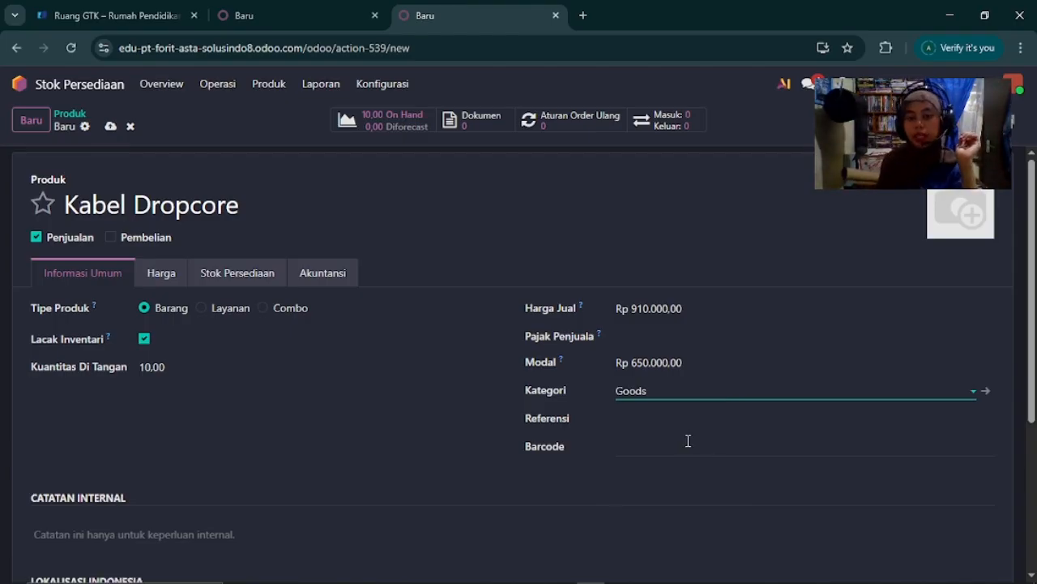
left_click(664, 423)
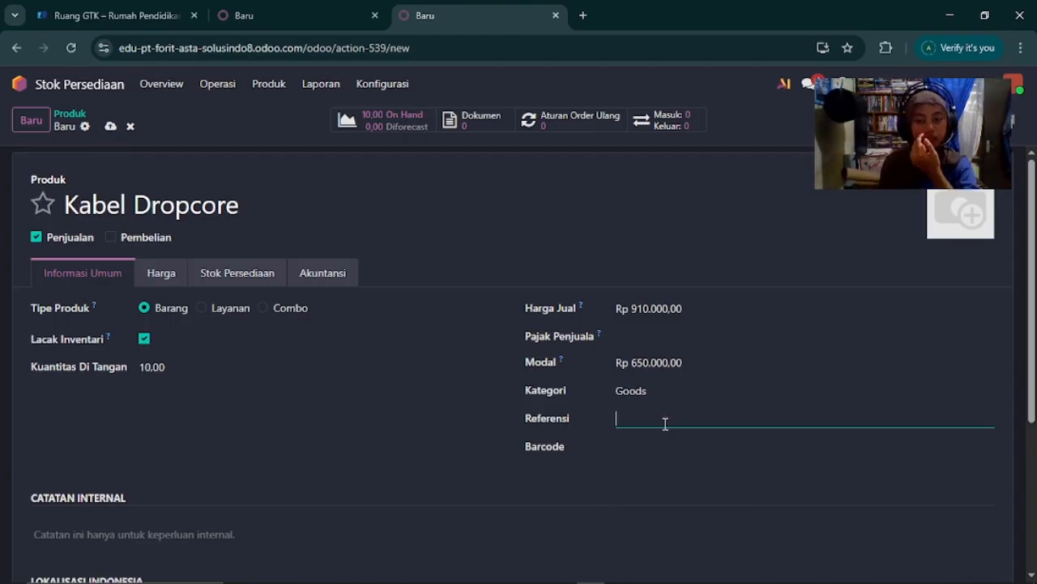
left_click(665, 447)
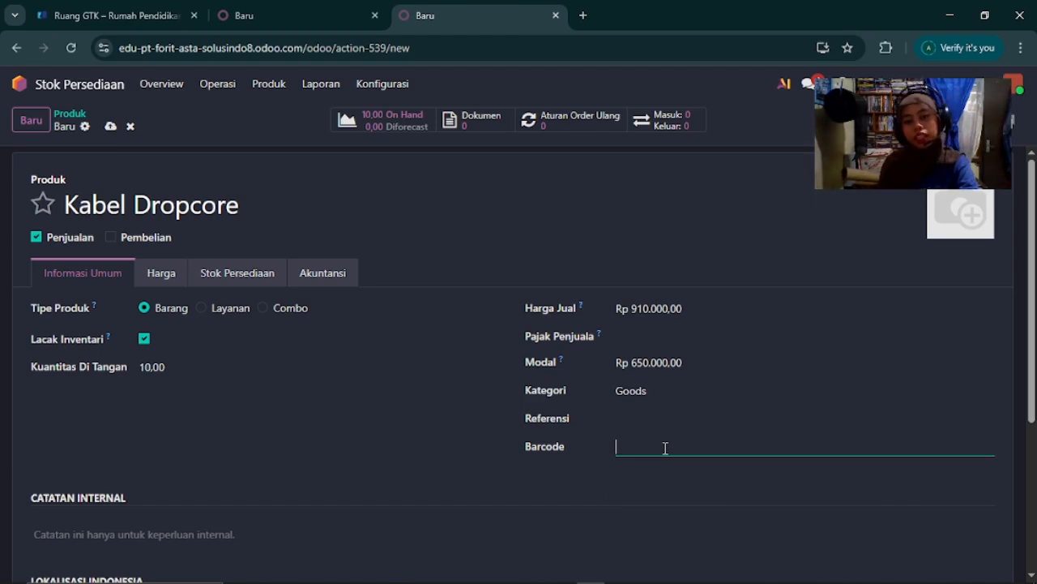
scroll(389, 506, "down", 1)
scroll(243, 365, "up", 1)
Review the Harga, Stok Persediaan and Akuntansi tabs, then save the Kabel Dropcore product.
left_click(177, 272)
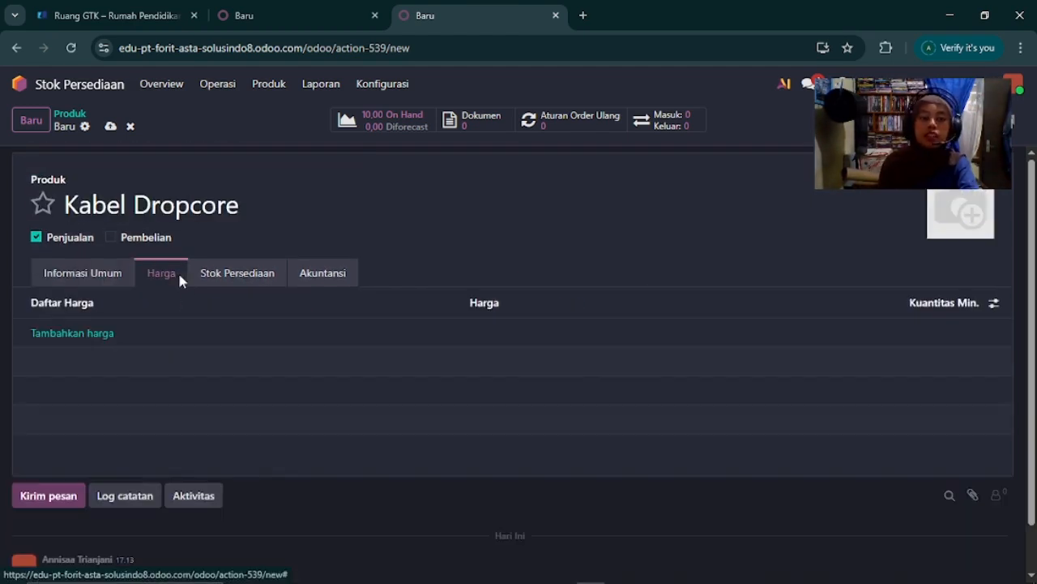
left_click(233, 275)
left_click(319, 273)
left_click(160, 272)
left_click(89, 272)
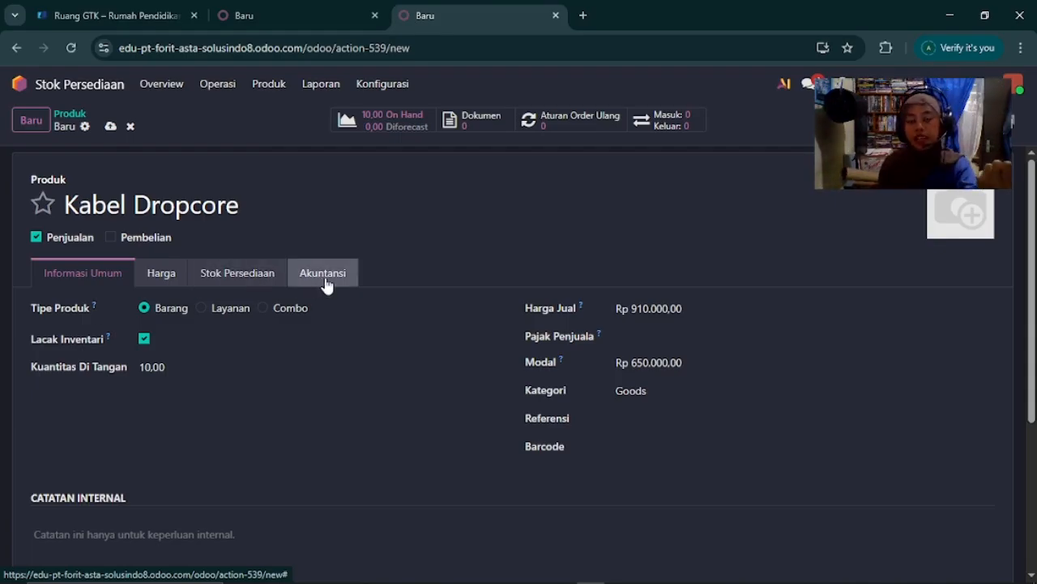
left_click(117, 128)
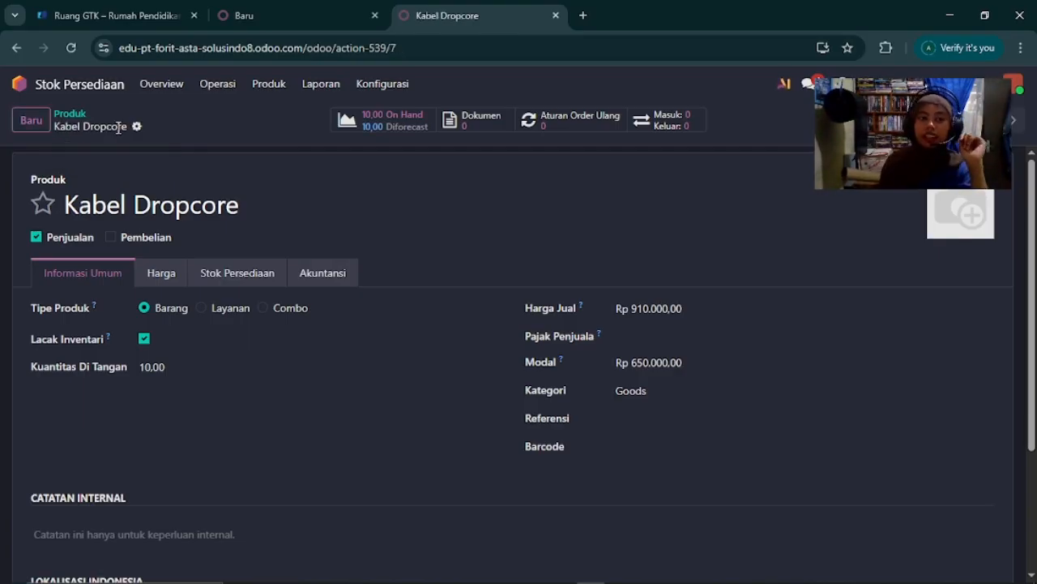
left_click(269, 93)
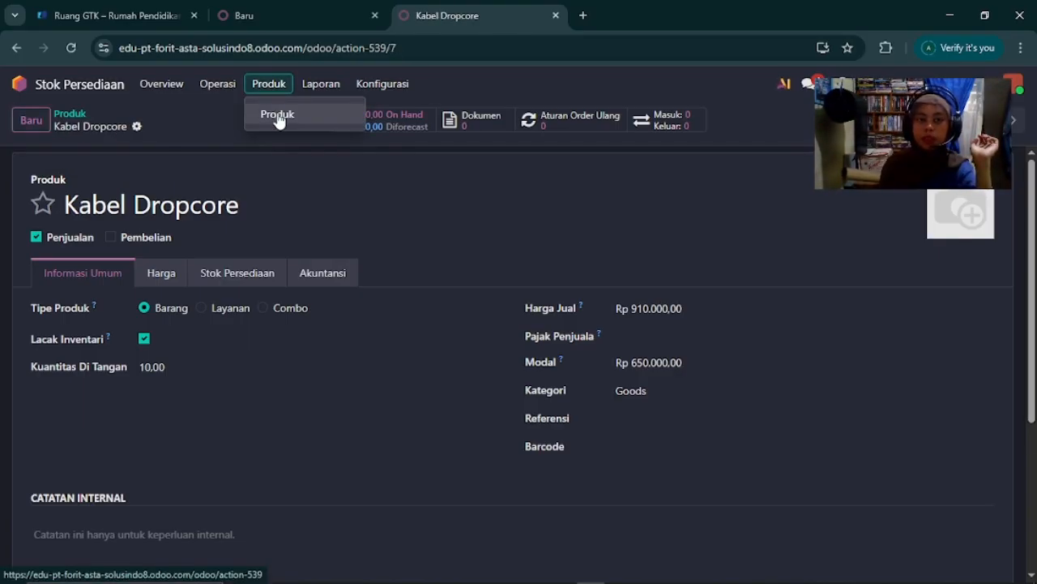
Back in the product list, star Kabel Dropcore as a favourite.
left_click(277, 116)
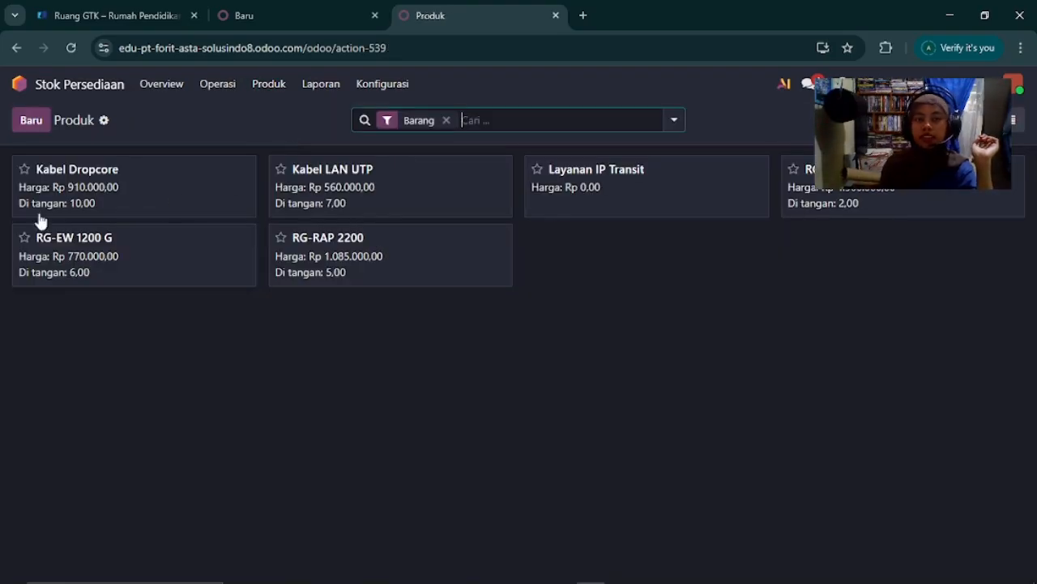
left_click(24, 168)
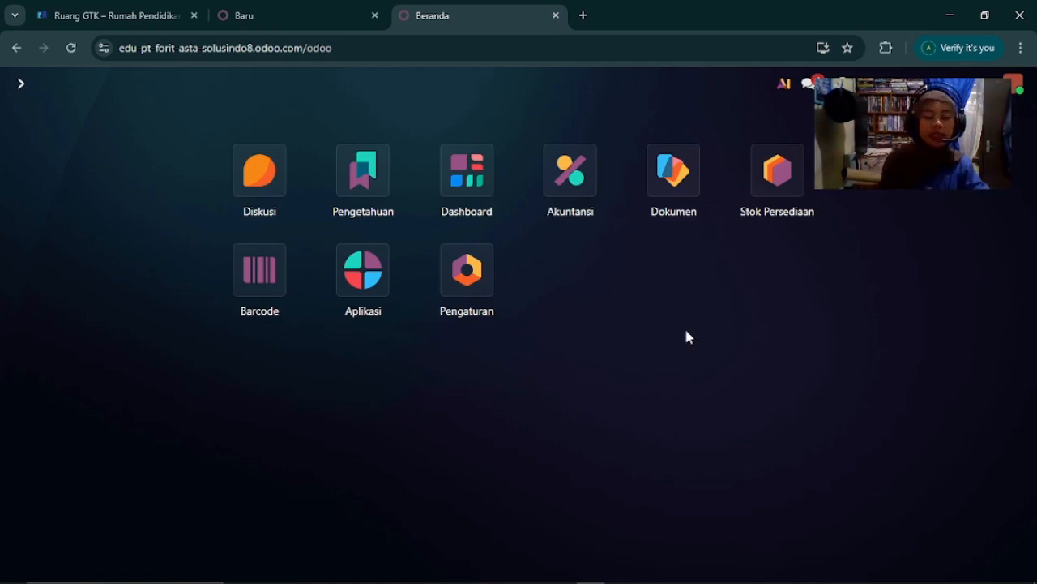
Open the Akuntansi Pajak list via Konfigurasi and start a blank new tax record.
left_click(581, 201)
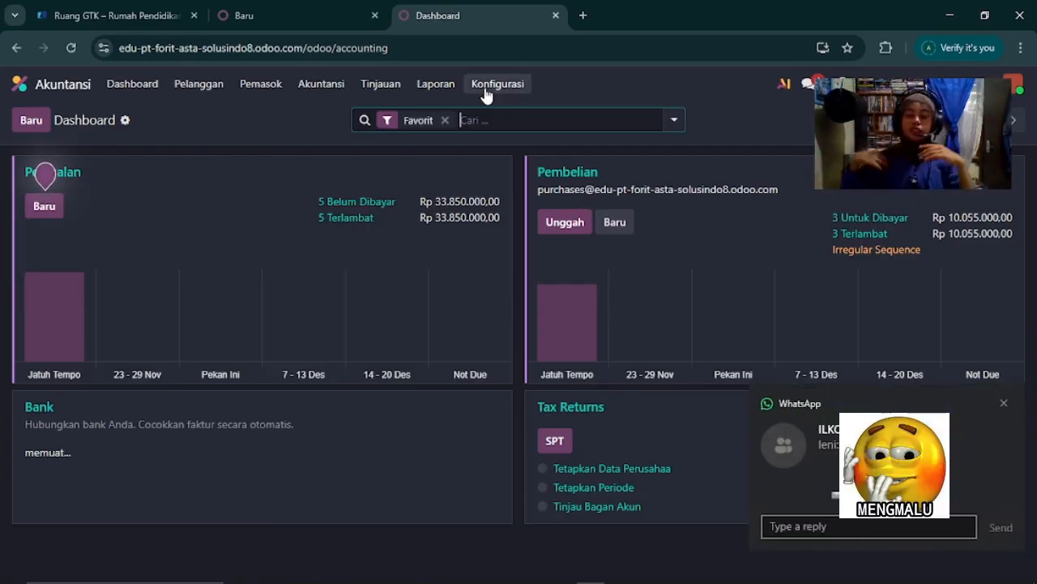
left_click(1003, 403)
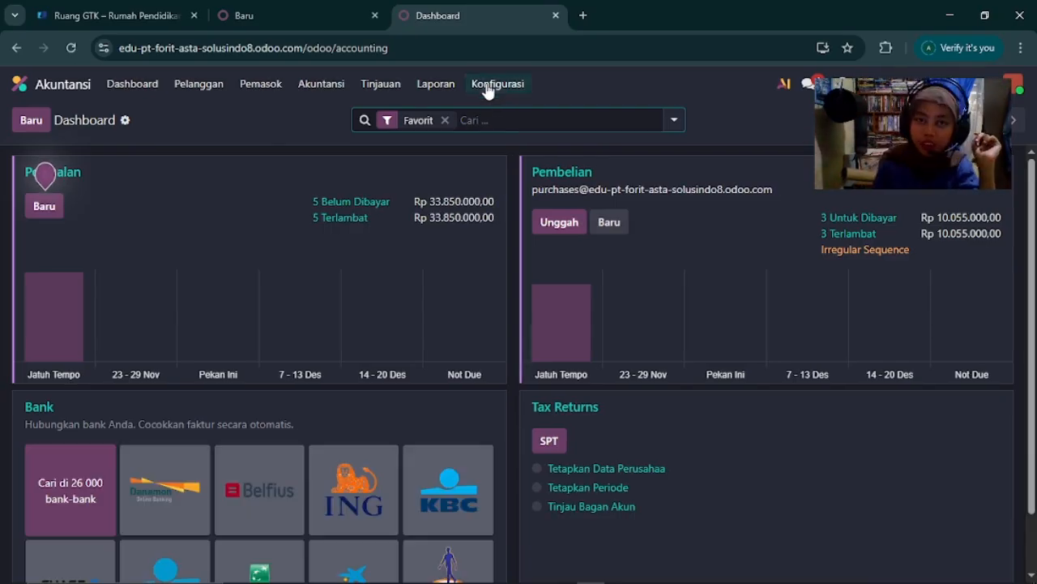
left_click(489, 86)
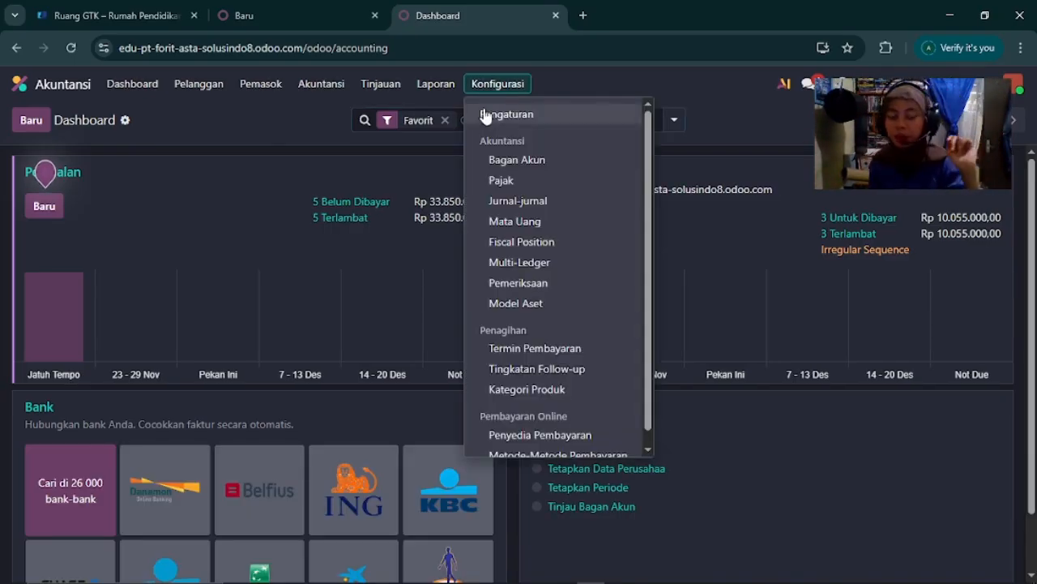
left_click(540, 181)
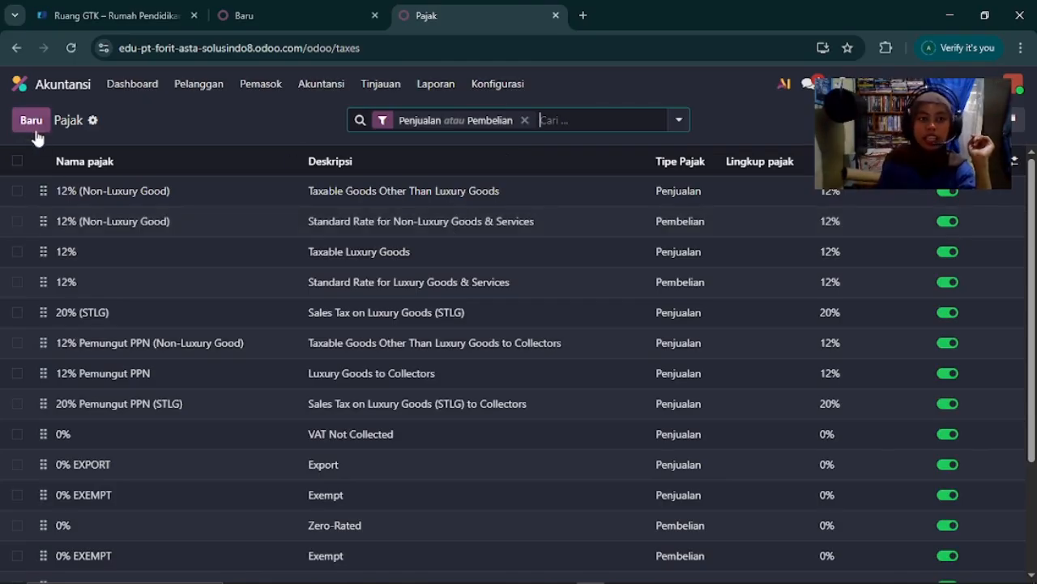
scroll(280, 377, "down", 3)
scroll(291, 392, "up", 3)
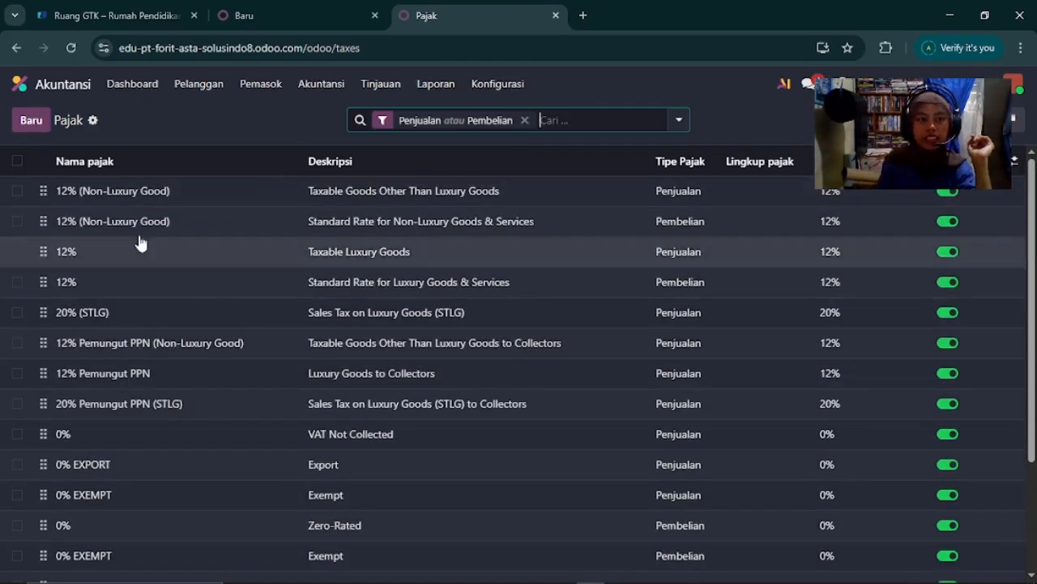
left_click(31, 120)
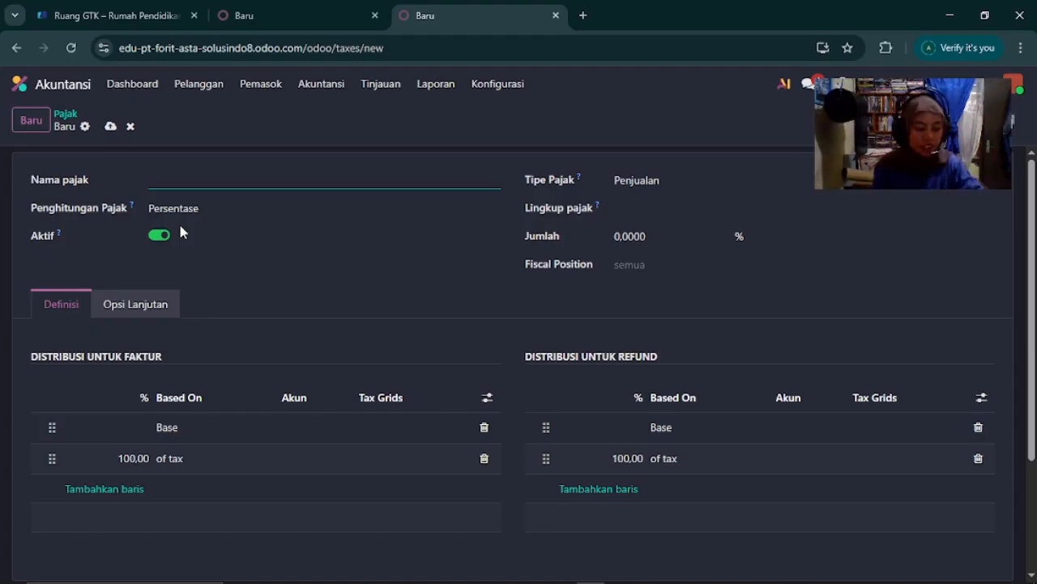
Name the tax PPn, keep Persentase computation, and set Tipe Pajak to Penjualan.
type("PPn")
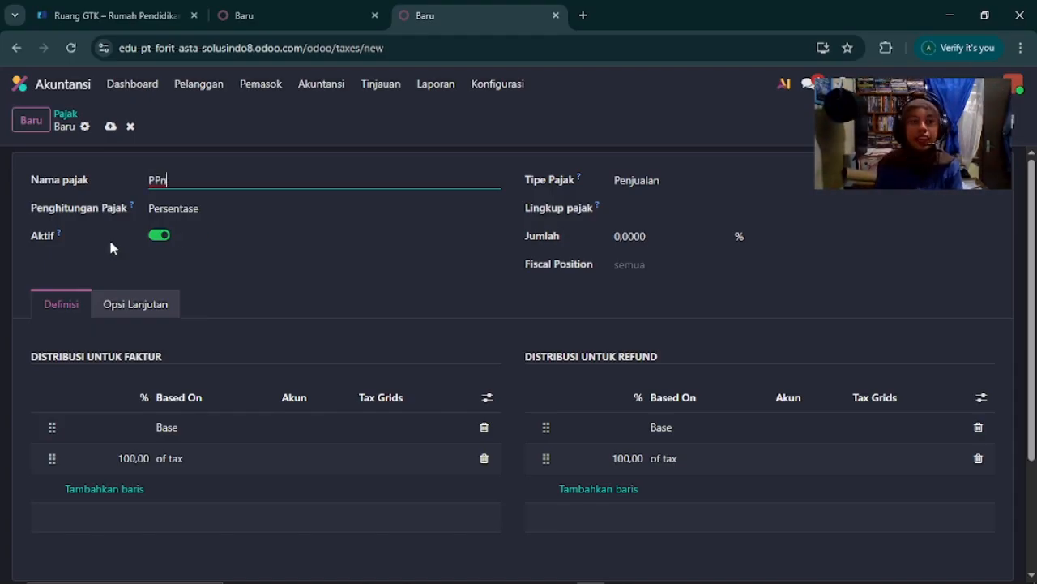
left_click(210, 207)
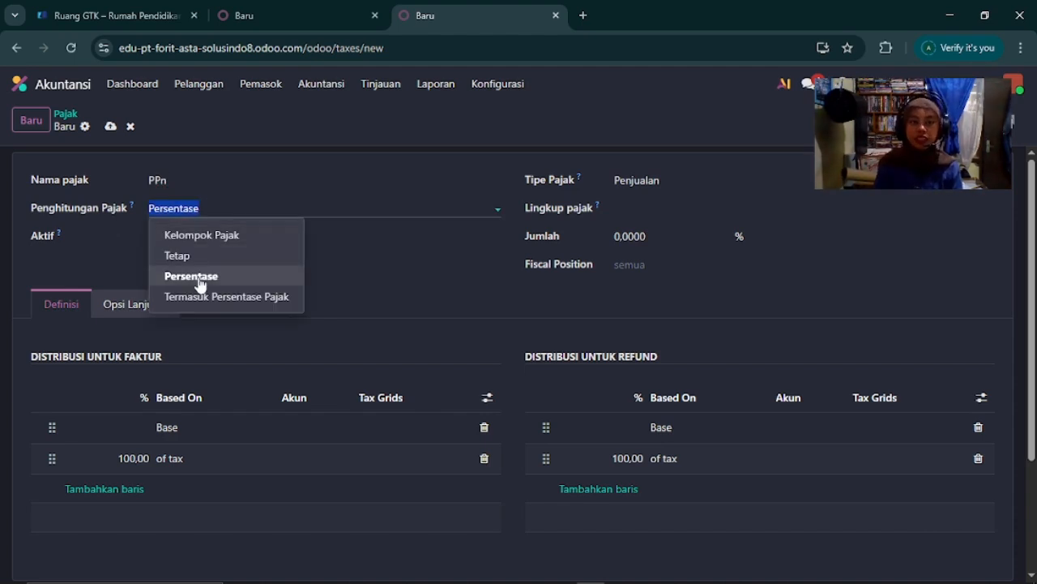
left_click(201, 276)
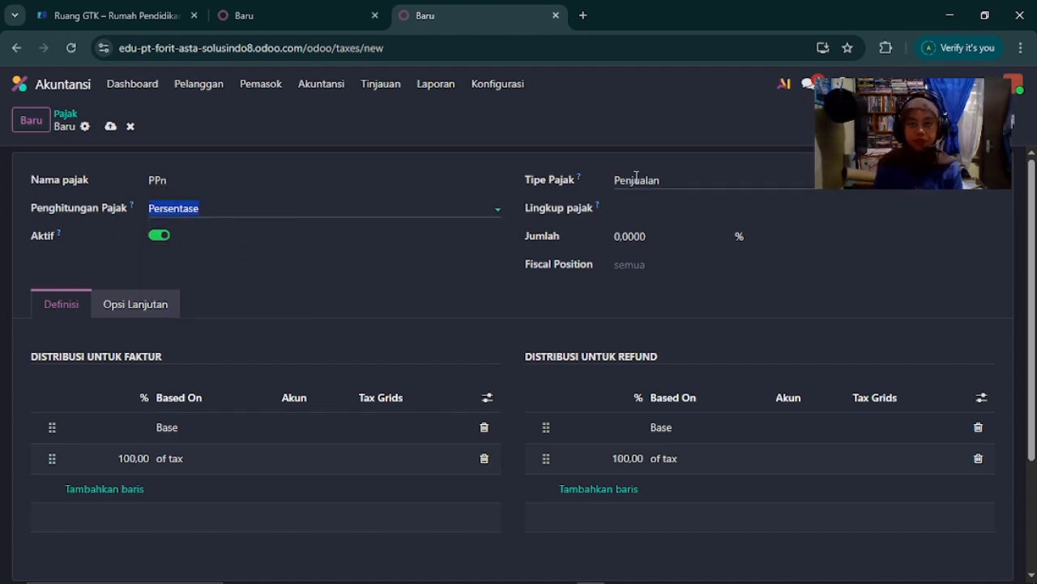
left_click(680, 181)
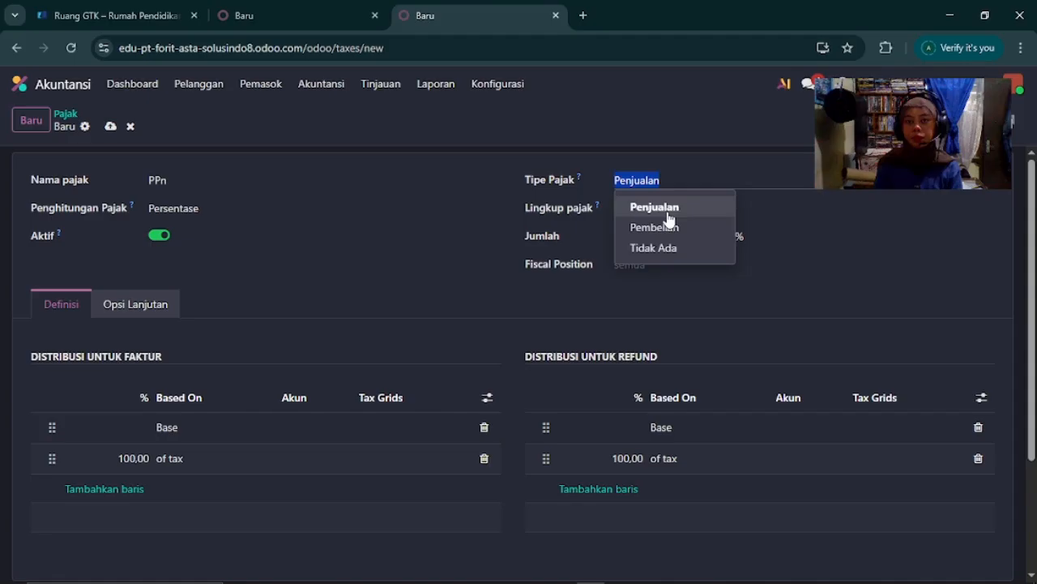
left_click(685, 209)
left_click(653, 210)
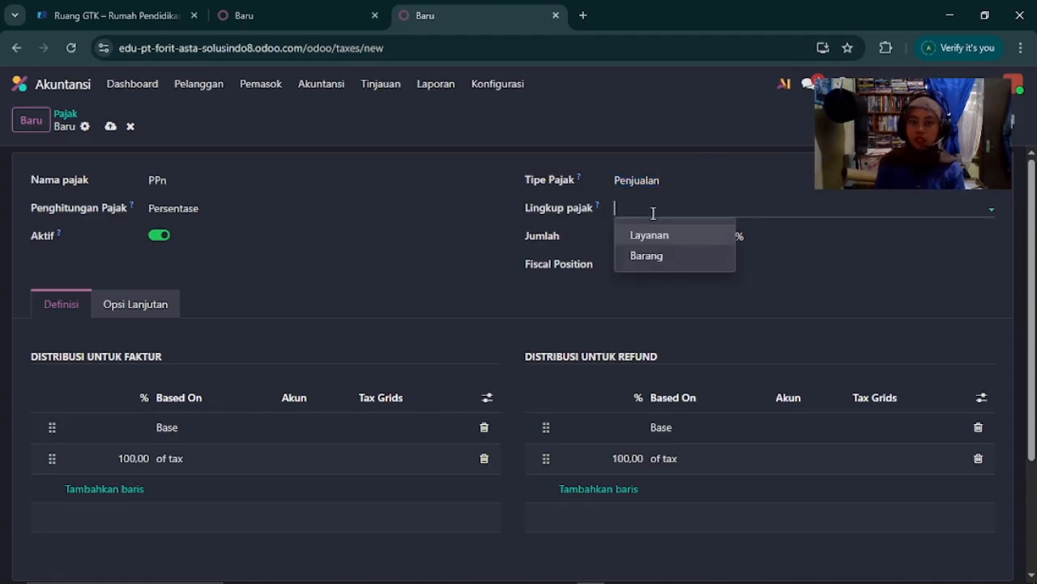
Limit the tax scope to Barang and set the amount to 11,0000%.
left_click(636, 260)
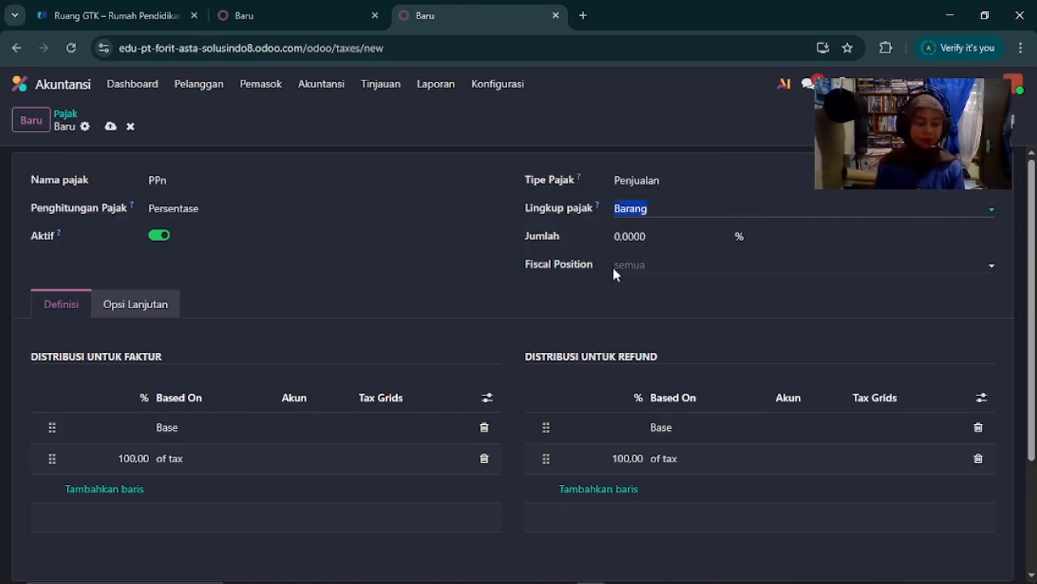
left_click(658, 237)
key("BackSpace")
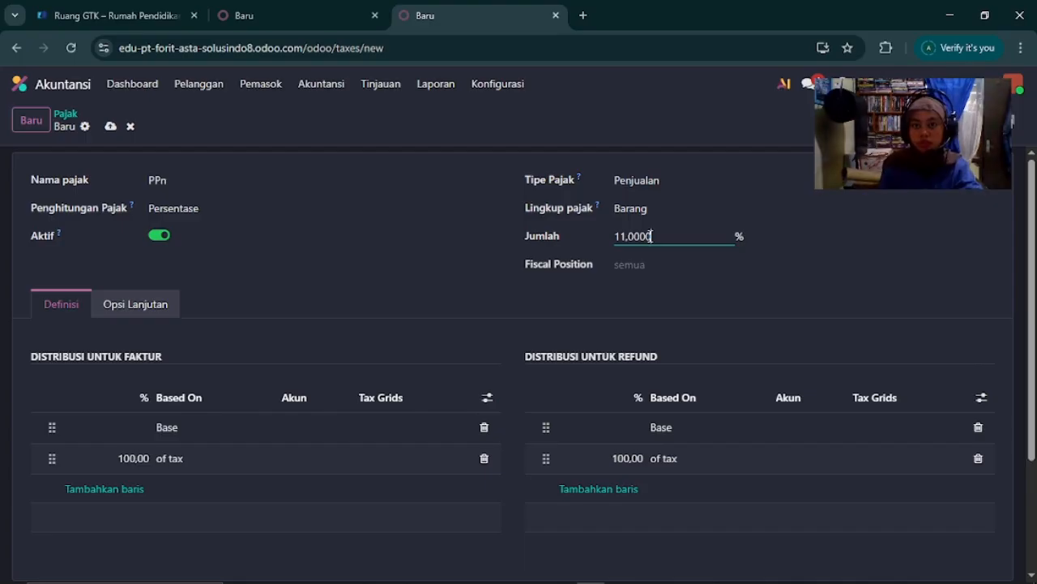
type("11,0000")
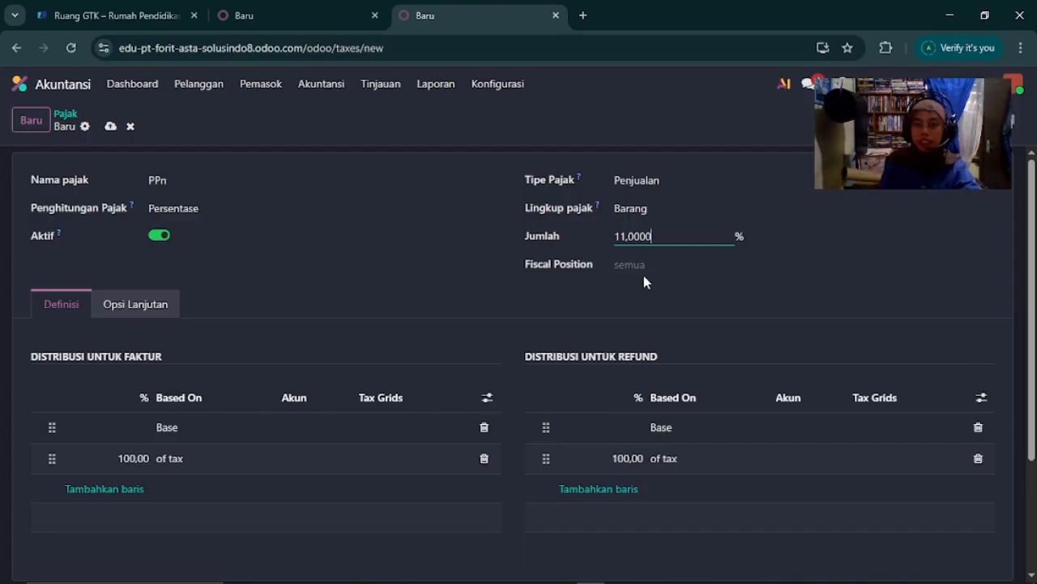
left_click(659, 265)
left_click(200, 175)
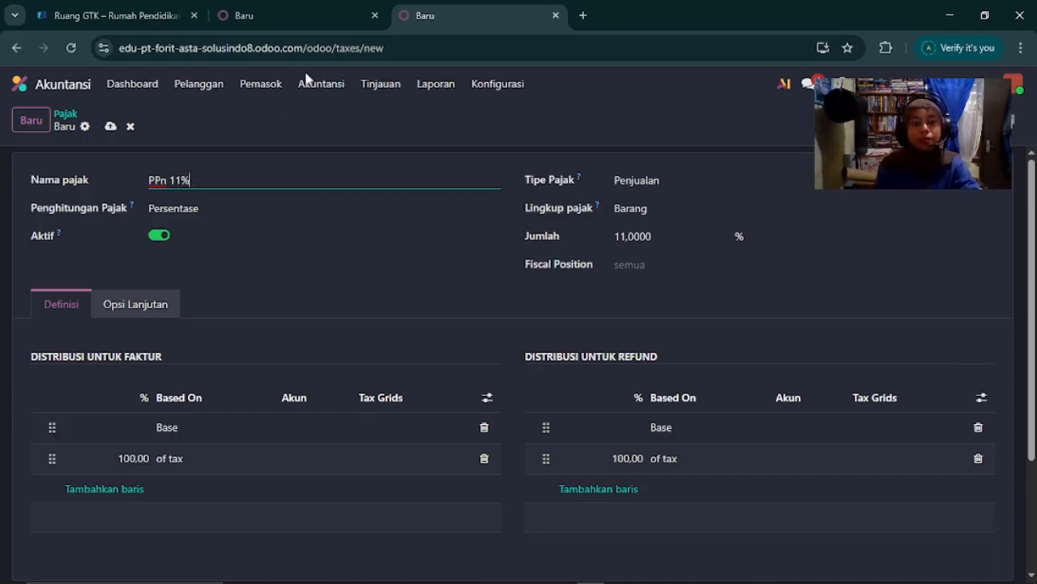
scroll(223, 386, "down", 1)
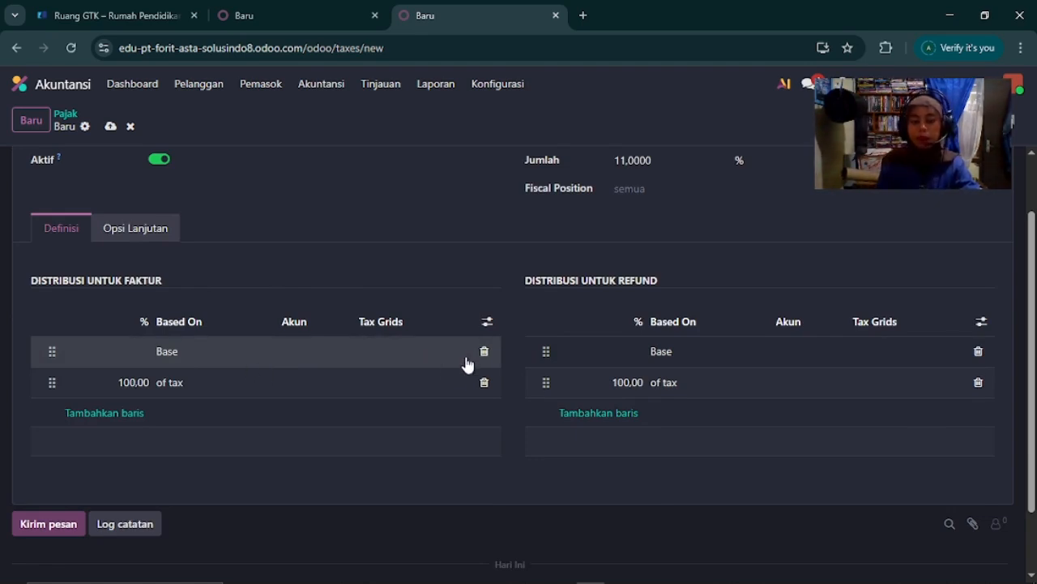
Post the invoice distribution's tax line to account 21221020 PPN Penjualan.
left_click(298, 382)
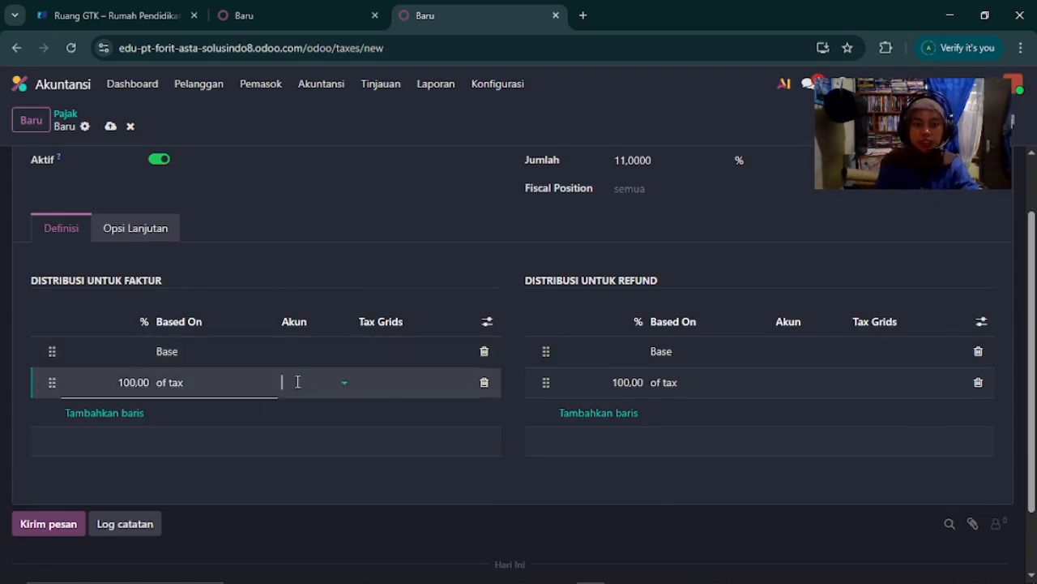
left_click(326, 382)
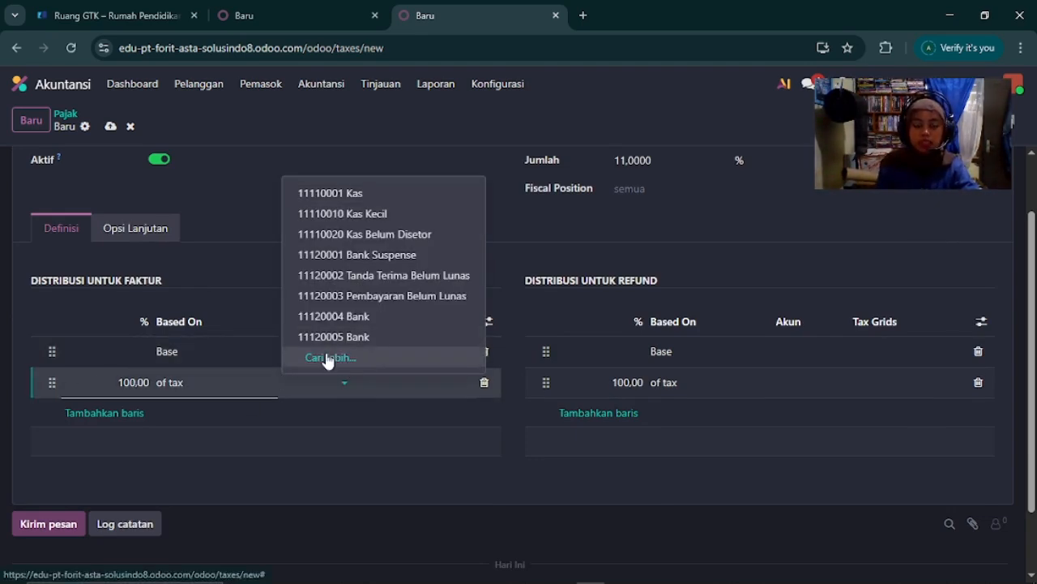
left_click(326, 358)
scroll(304, 356, "down", 5)
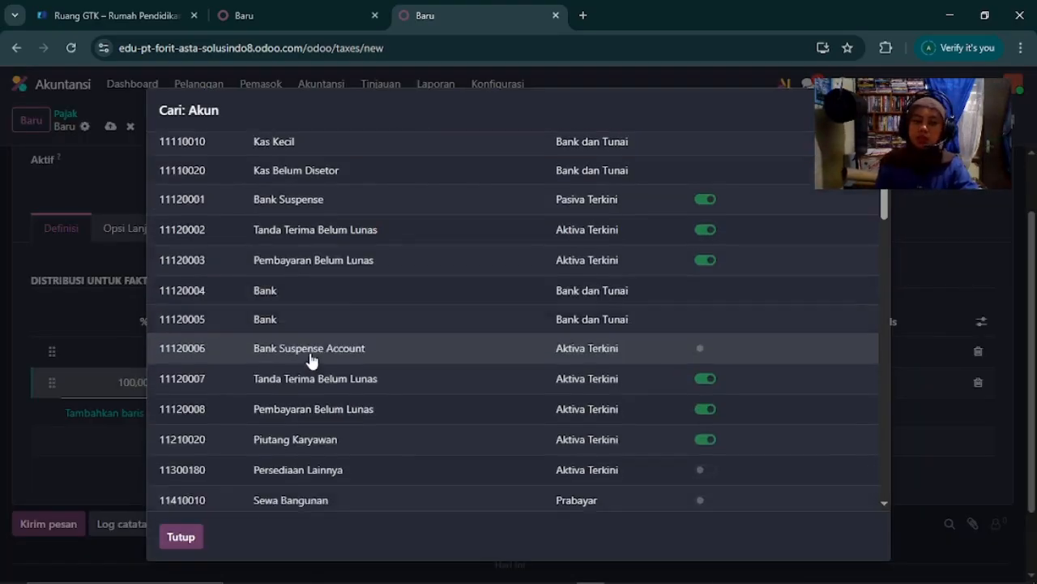
scroll(341, 405, "down", 8)
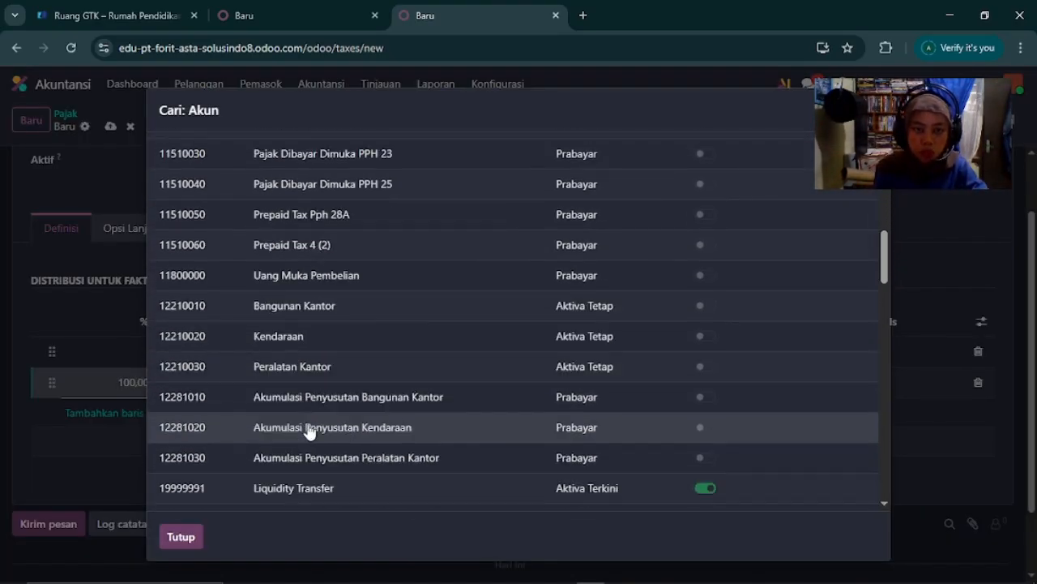
scroll(312, 430, "down", 6)
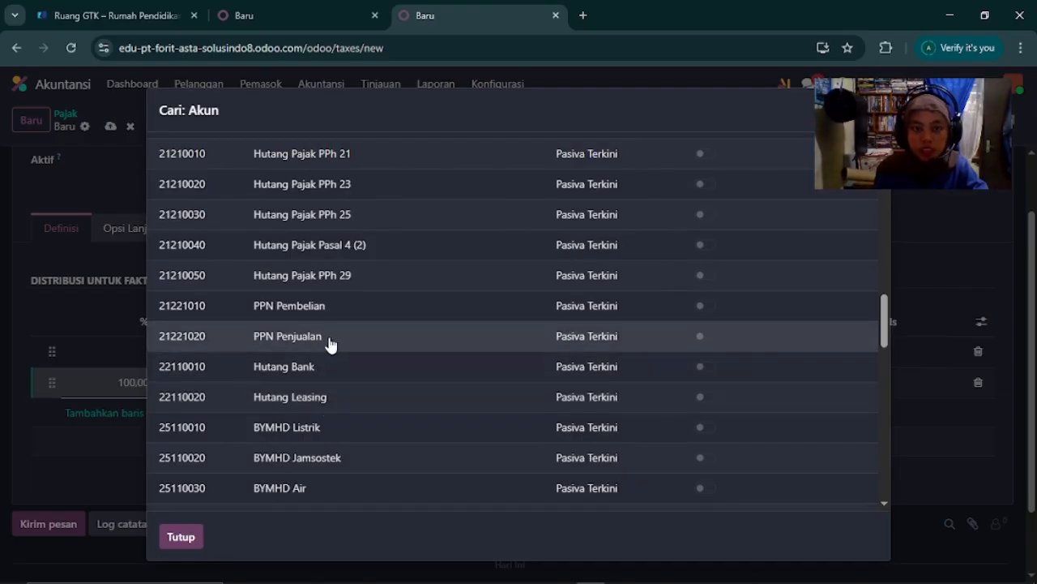
left_click(330, 344)
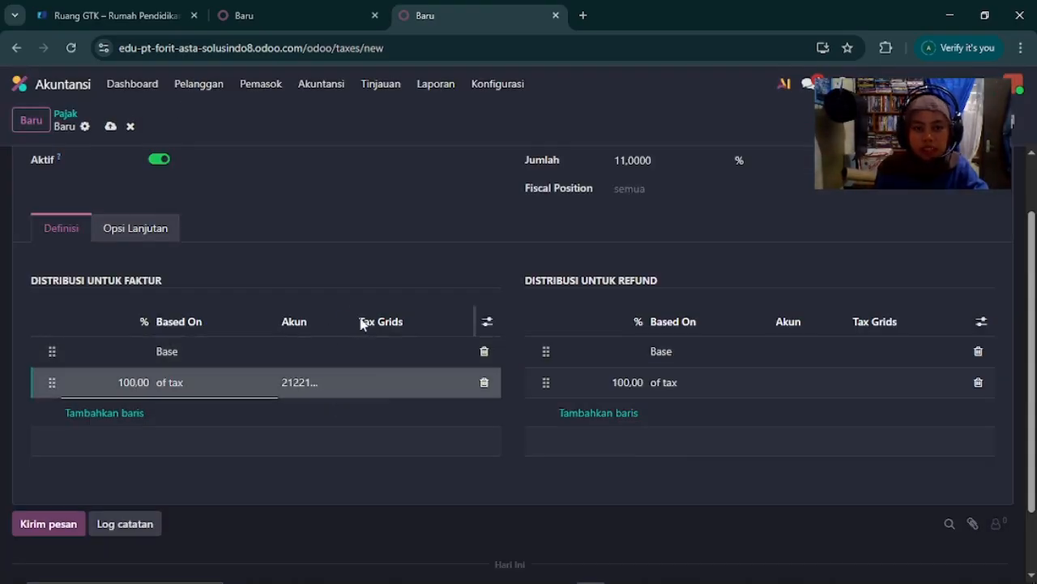
left_click(408, 385)
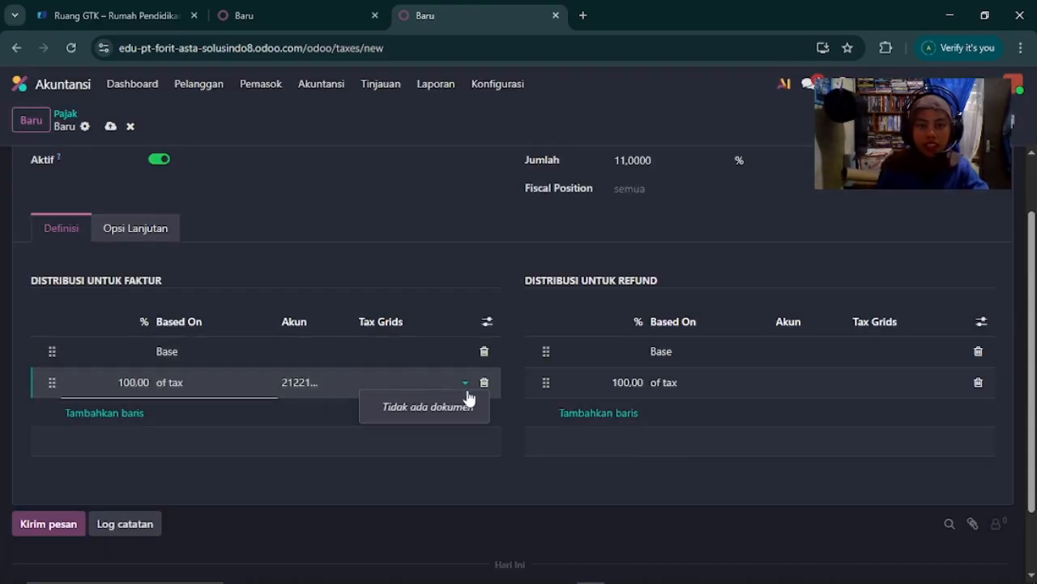
key("Return")
left_click(484, 413)
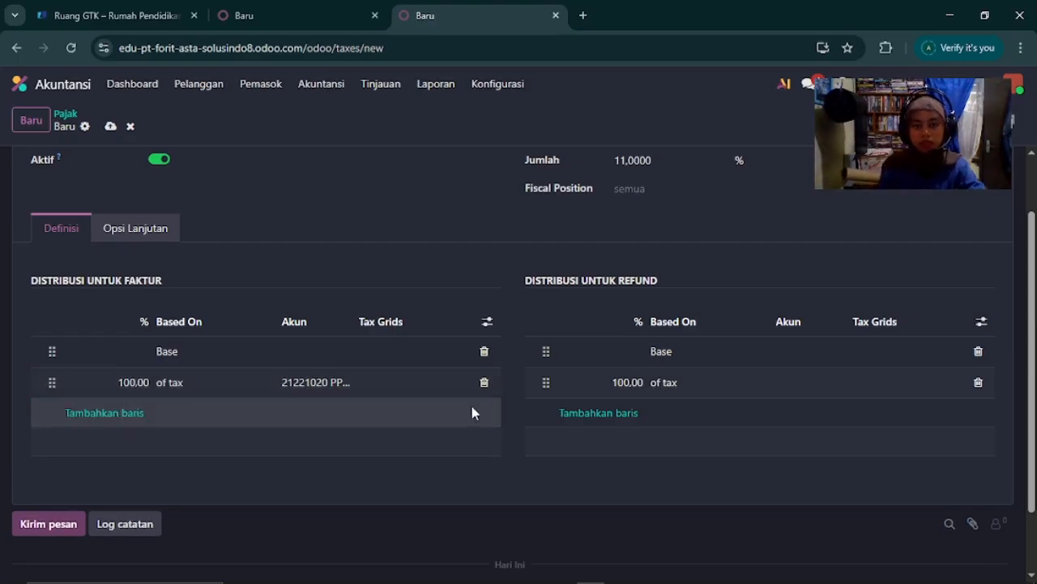
left_click(445, 385)
left_click(465, 384)
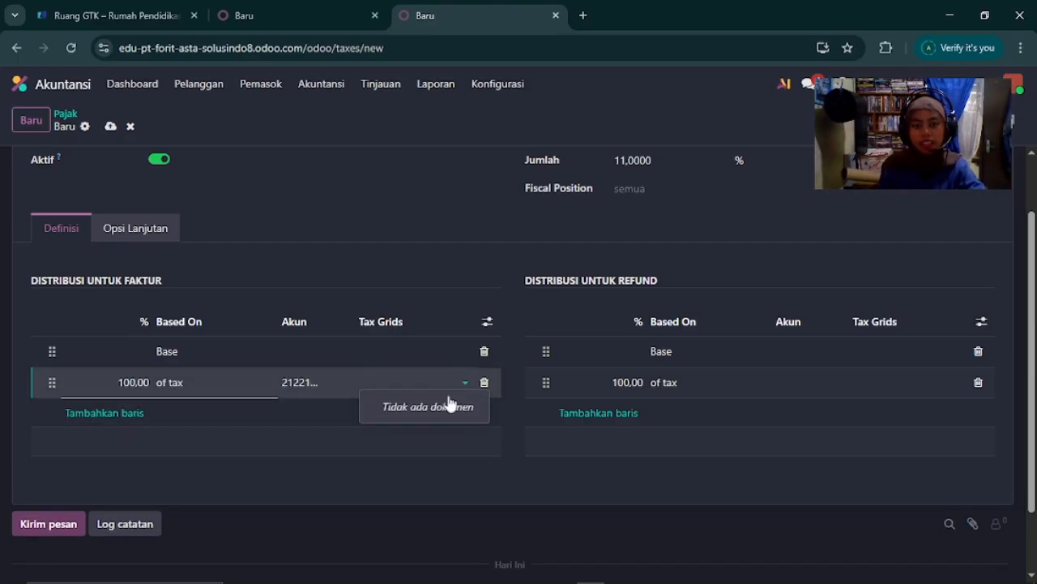
left_click(448, 356)
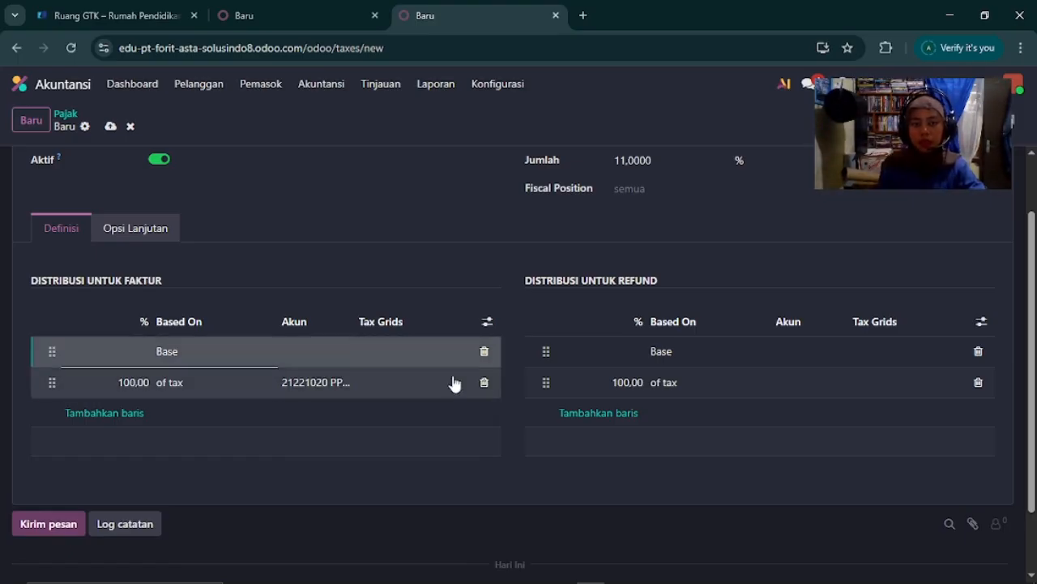
left_click(454, 381)
Post the refund distribution's tax line to 21221020 PPN Penjualan as well.
left_click(786, 378)
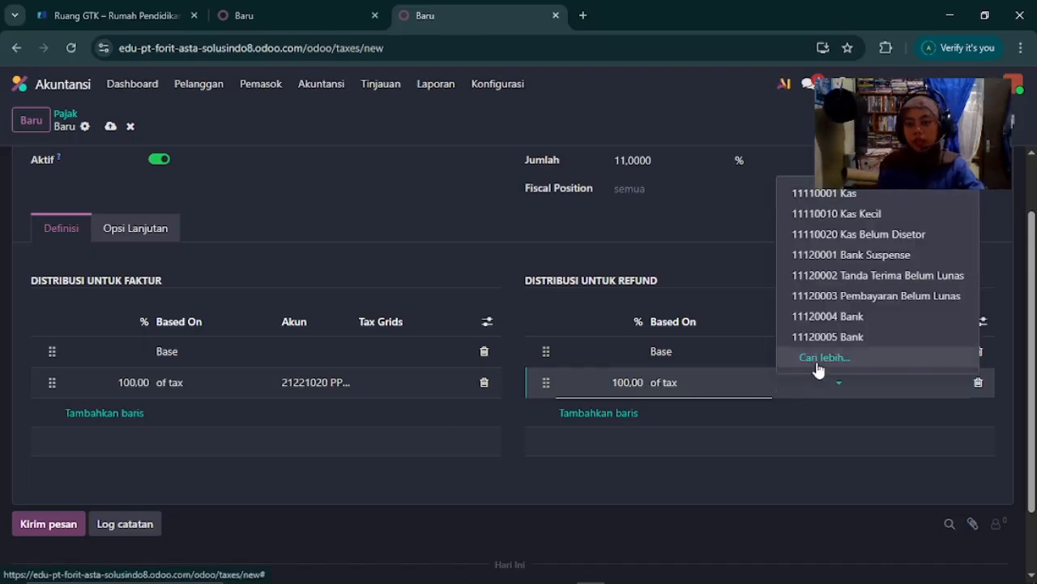
left_click(799, 358)
scroll(401, 482, "down", 10)
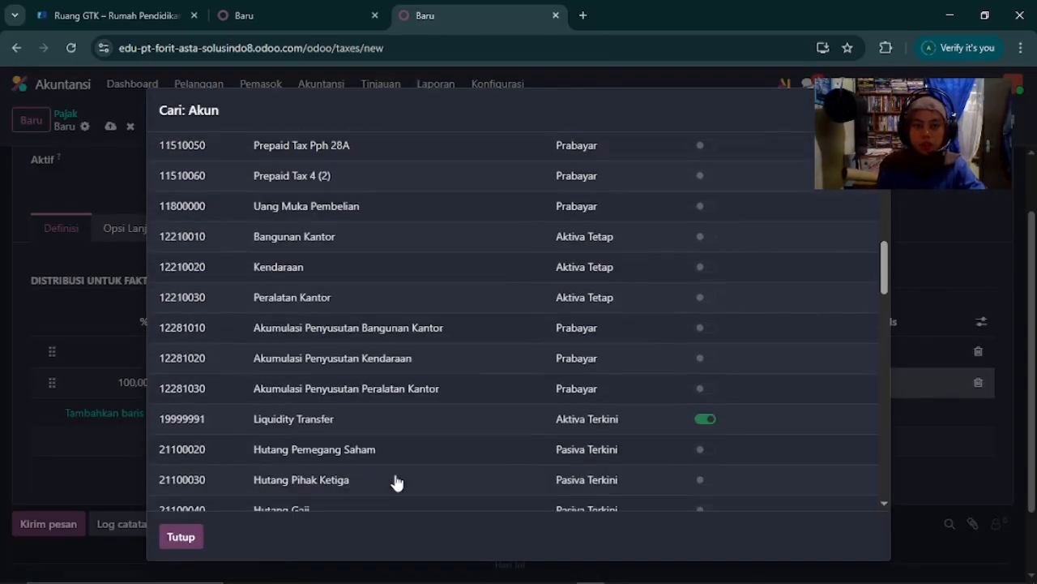
scroll(337, 357, "down", 4)
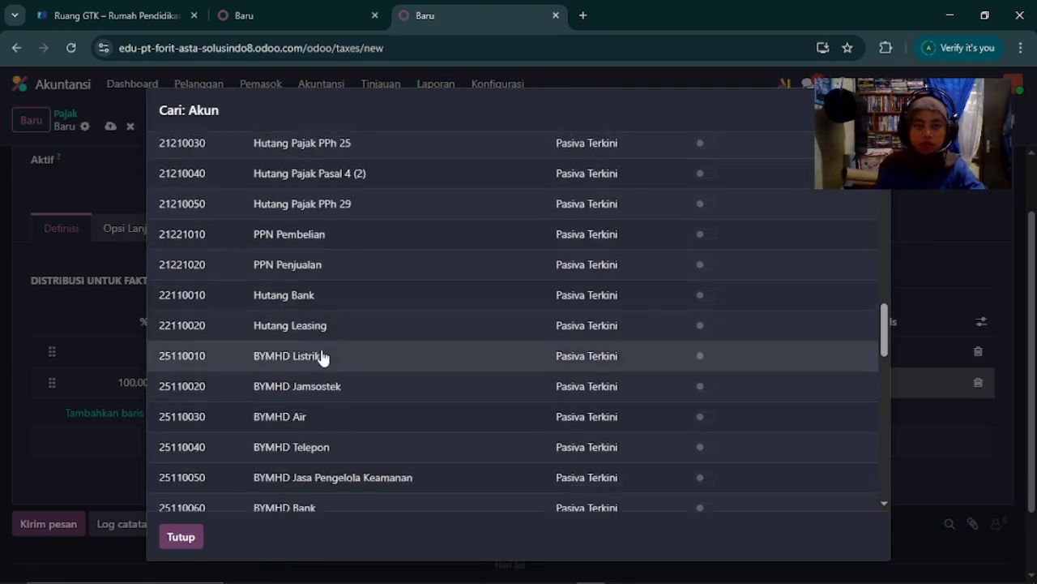
scroll(319, 359, "up", 3)
left_click(300, 491)
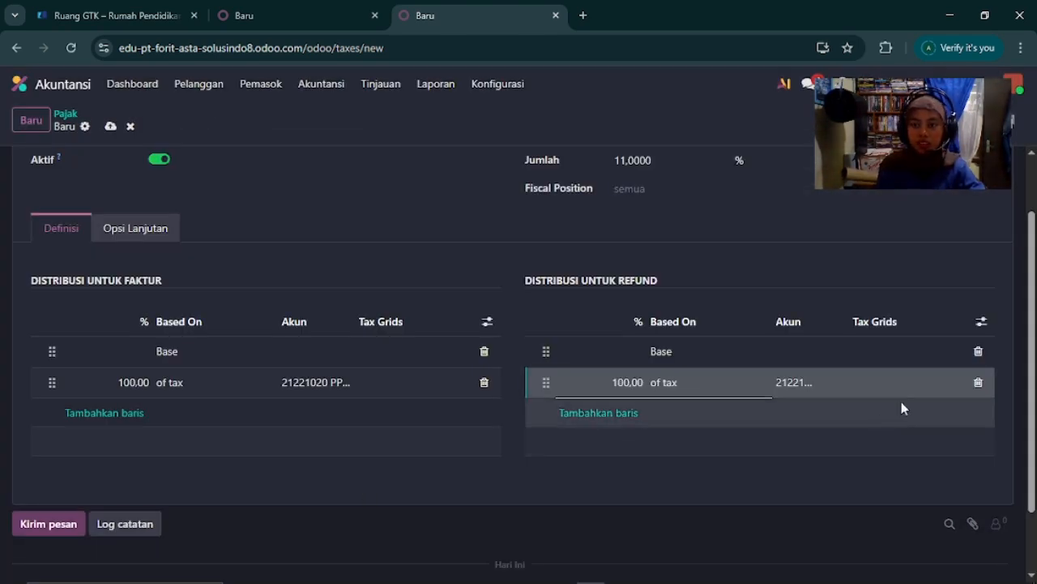
left_click(923, 386)
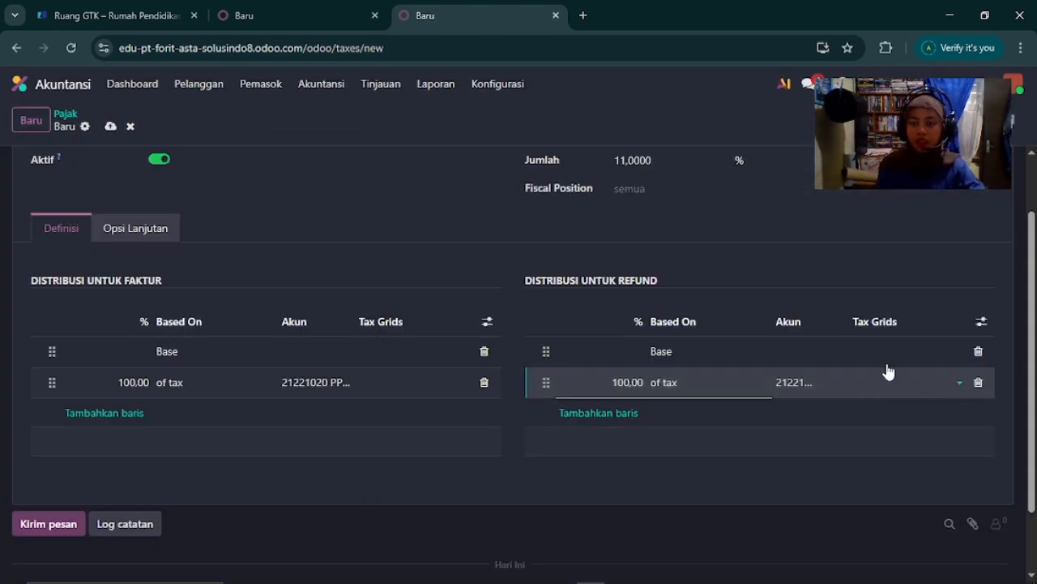
scroll(375, 457, "up", 1)
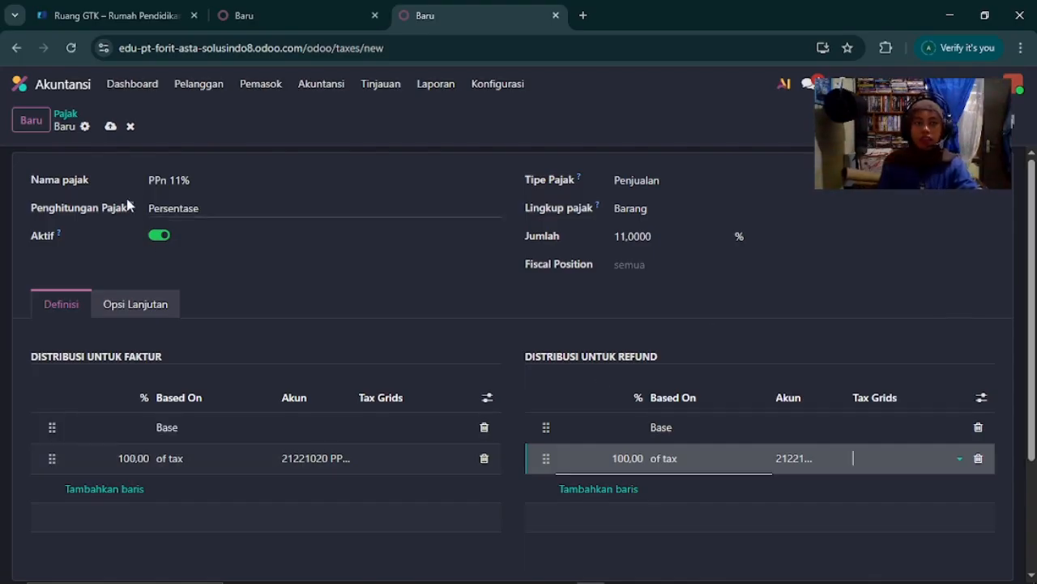
Save the PPn 11% tax, check it in the Pajak list, then reload the taxes list.
left_click(112, 129)
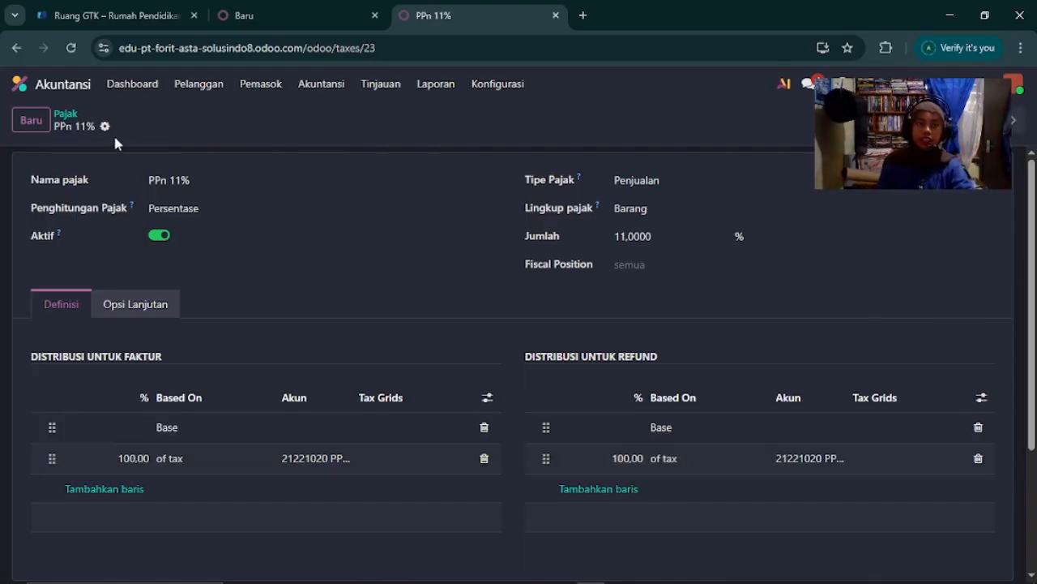
left_click(501, 84)
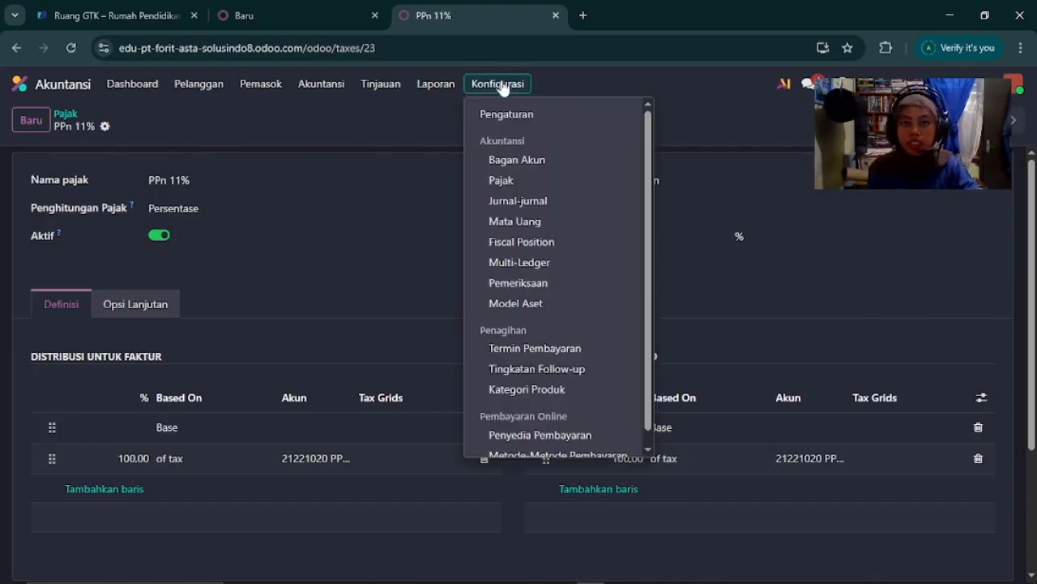
left_click(518, 180)
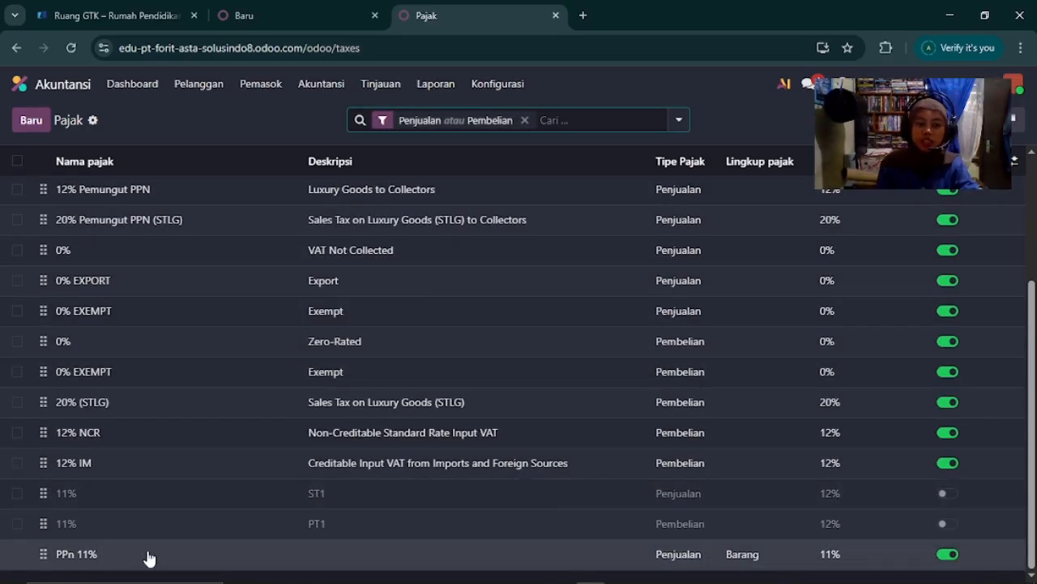
left_click(86, 556)
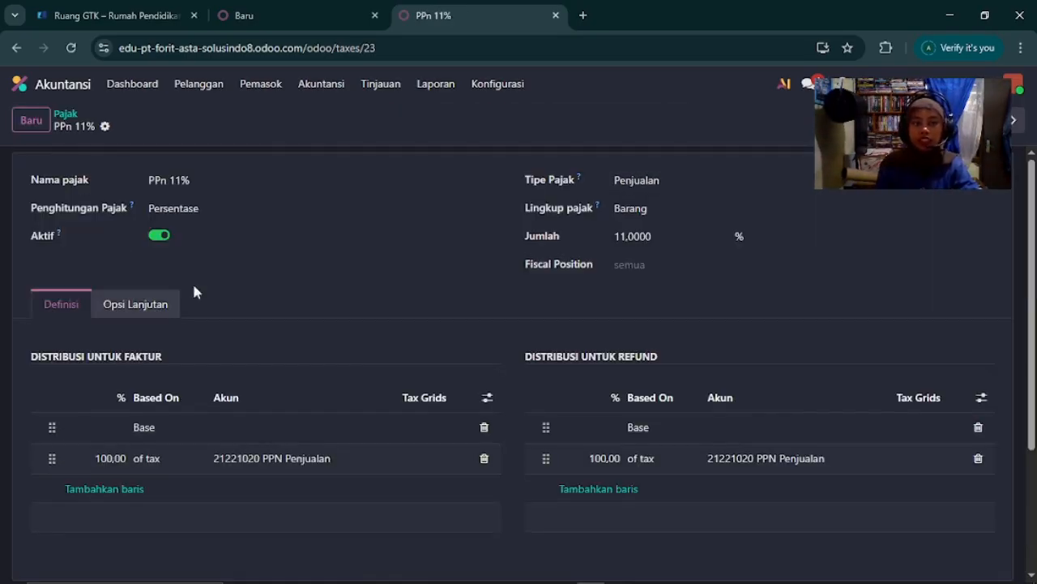
left_click(16, 47)
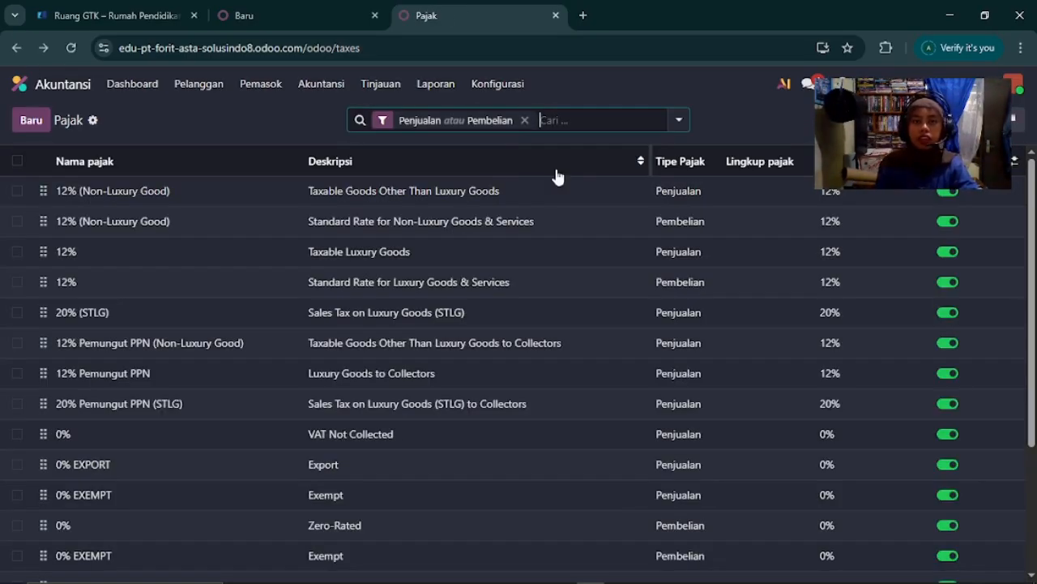
left_click(498, 83)
left_click(459, 85)
left_click(498, 83)
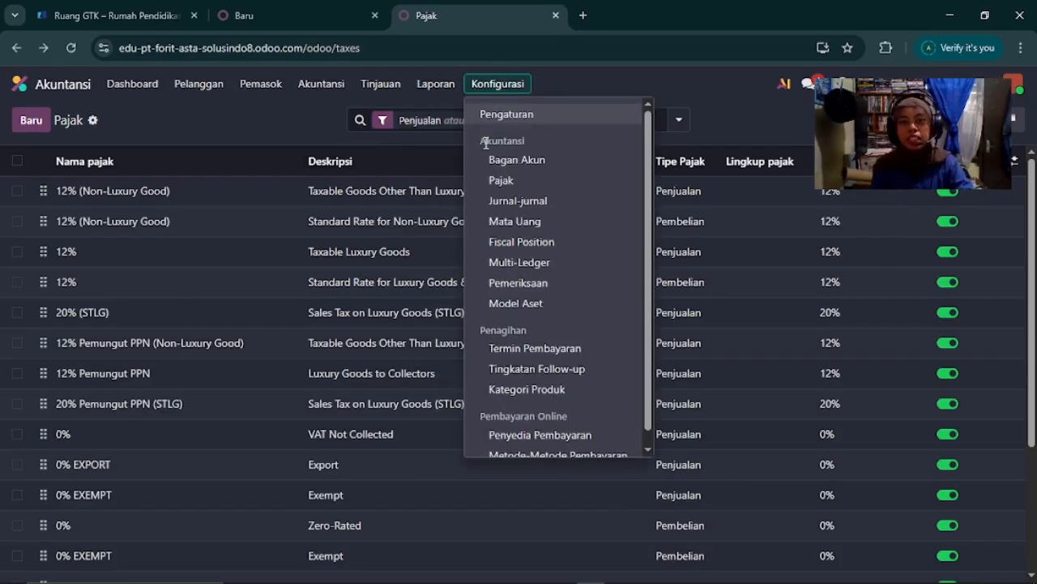
left_click(503, 178)
Start a new Penjualan tax named PPn, scoped to Layanan, with amount 11%.
left_click(32, 120)
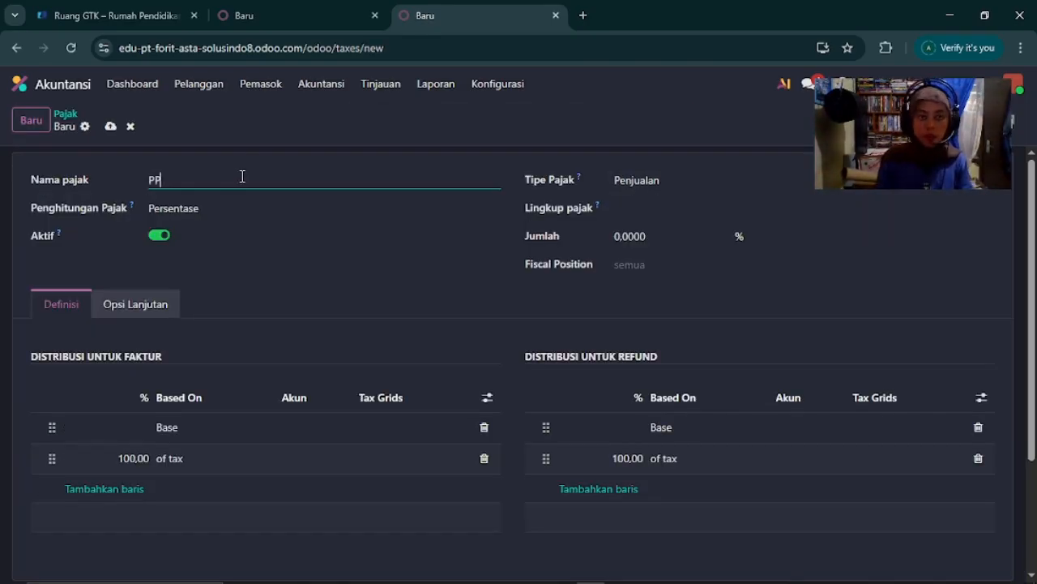
left_click(699, 187)
left_click(689, 209)
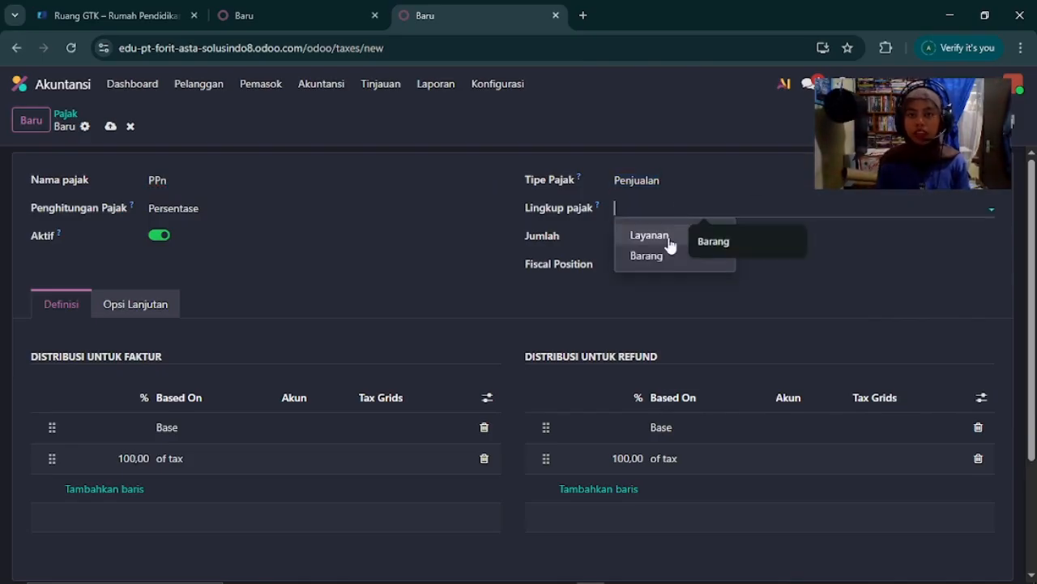
left_click(624, 233)
left_click(634, 242)
type("11,0000")
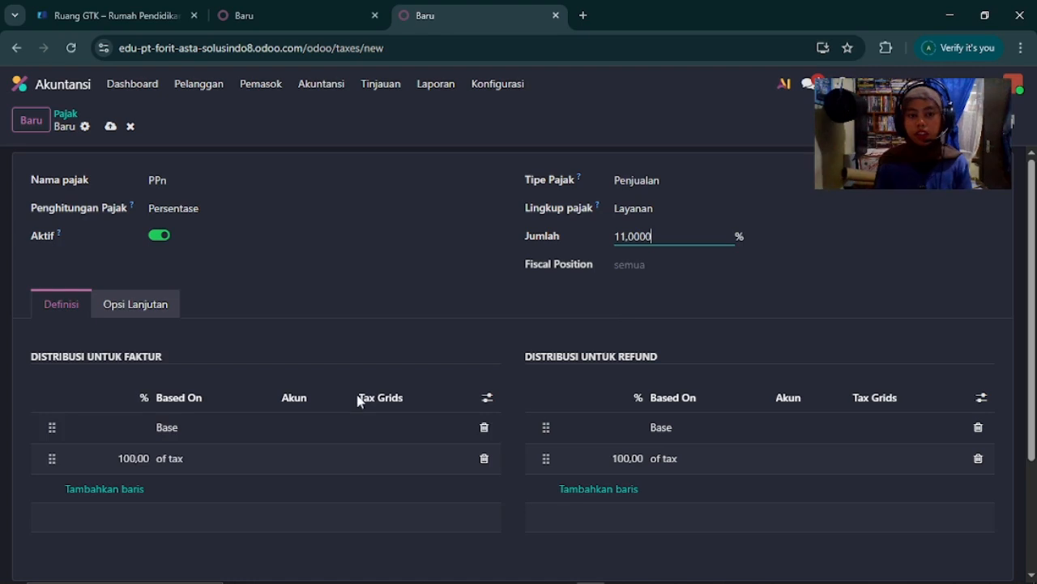
Post both the invoice and refund tax lines to account 21221020 PPN Penjualan.
left_click(252, 466)
left_click(312, 458)
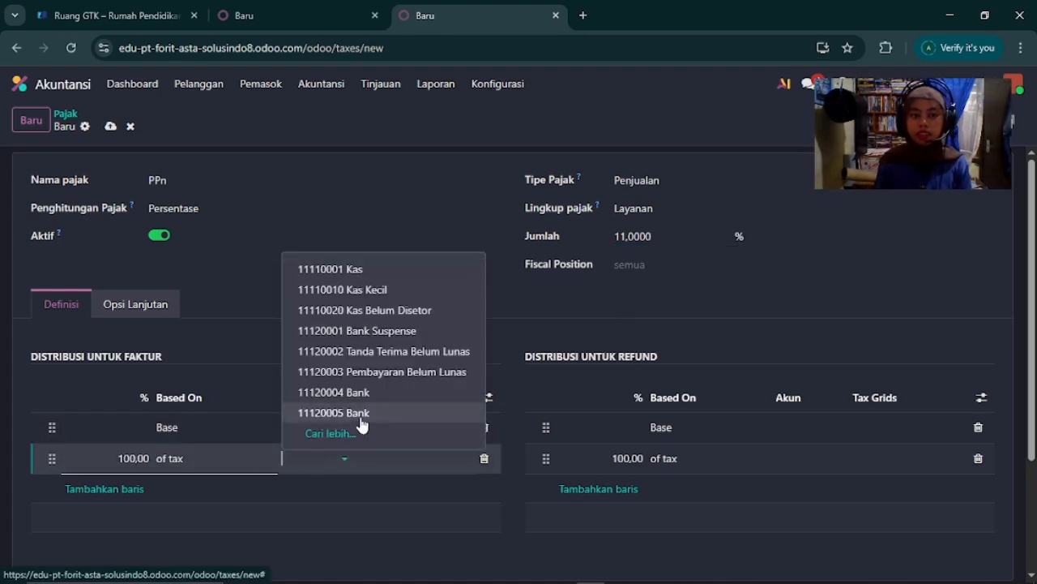
left_click(324, 433)
scroll(308, 397, "down", 2)
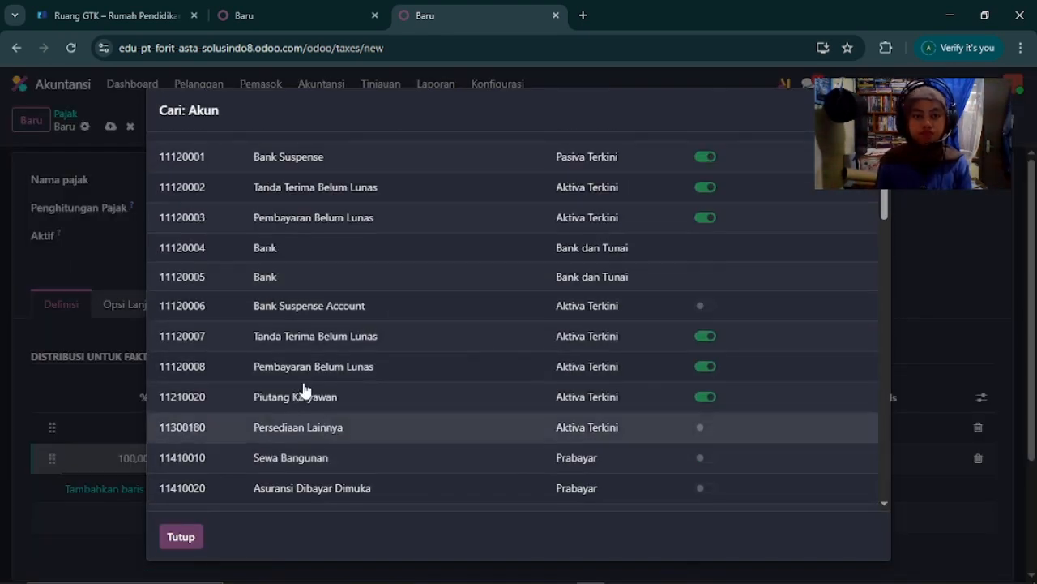
scroll(305, 390, "down", 5)
scroll(340, 402, "down", 8)
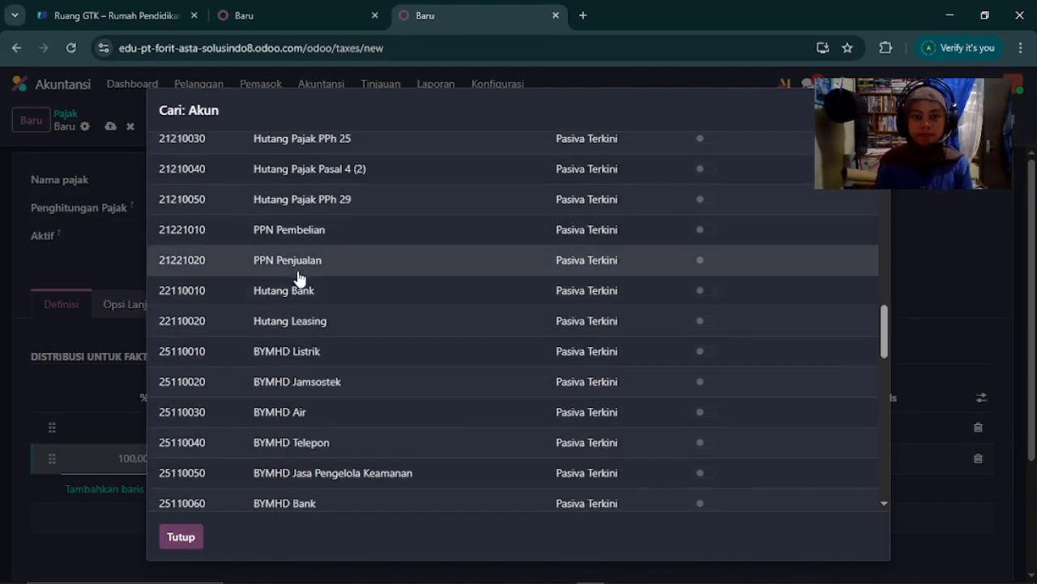
left_click(297, 273)
left_click(777, 467)
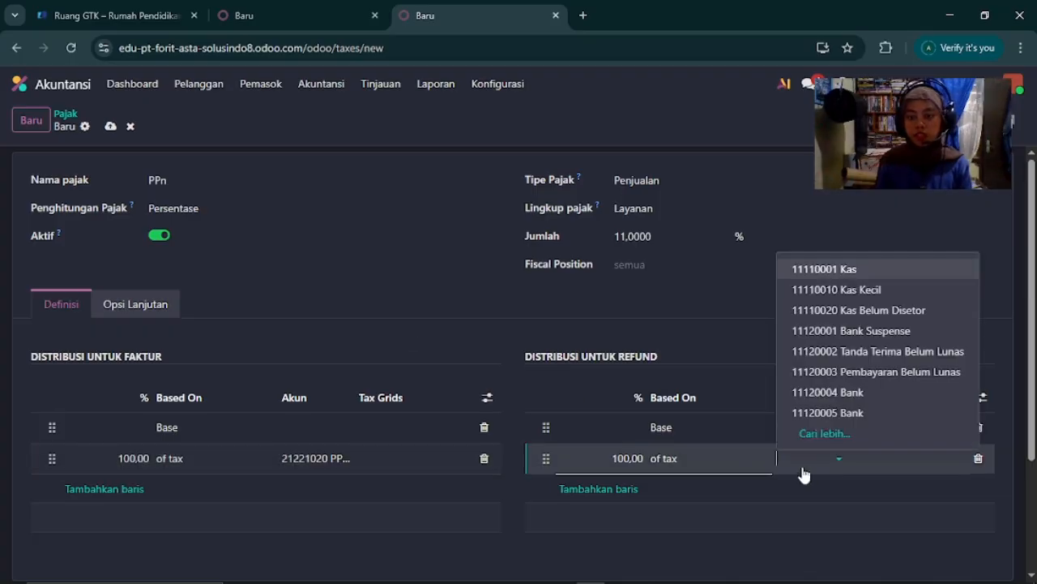
left_click(824, 433)
scroll(442, 454, "down", 6)
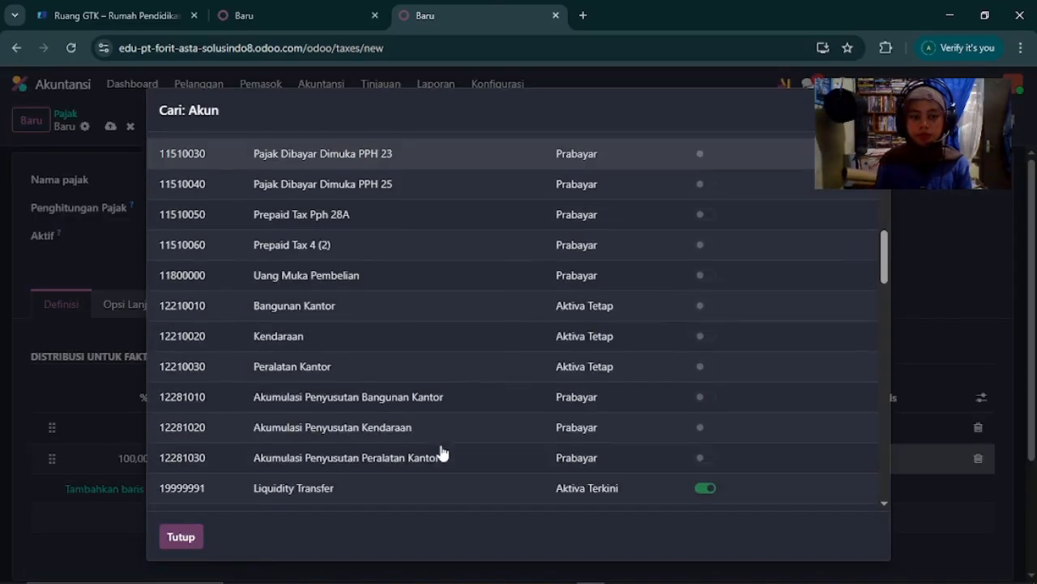
scroll(389, 448, "down", 7)
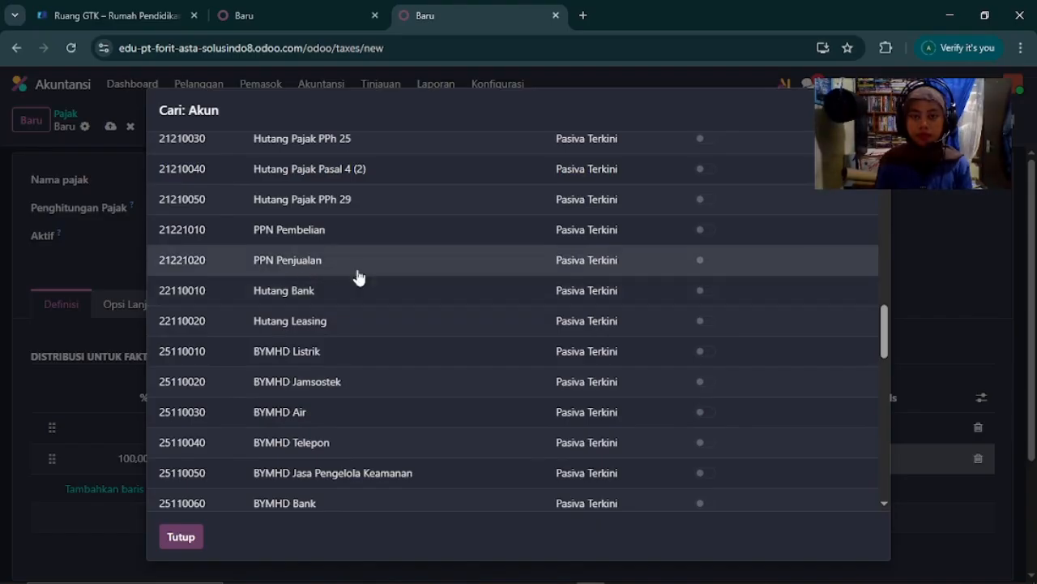
left_click(359, 278)
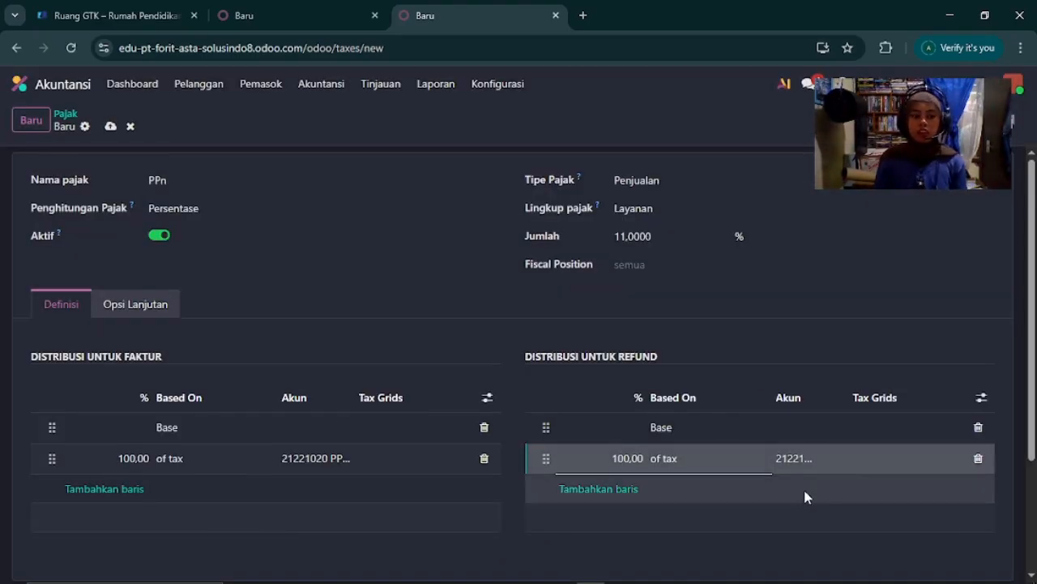
Save the PPn services tax and reopen it from the Pajak list to verify it.
left_click(110, 127)
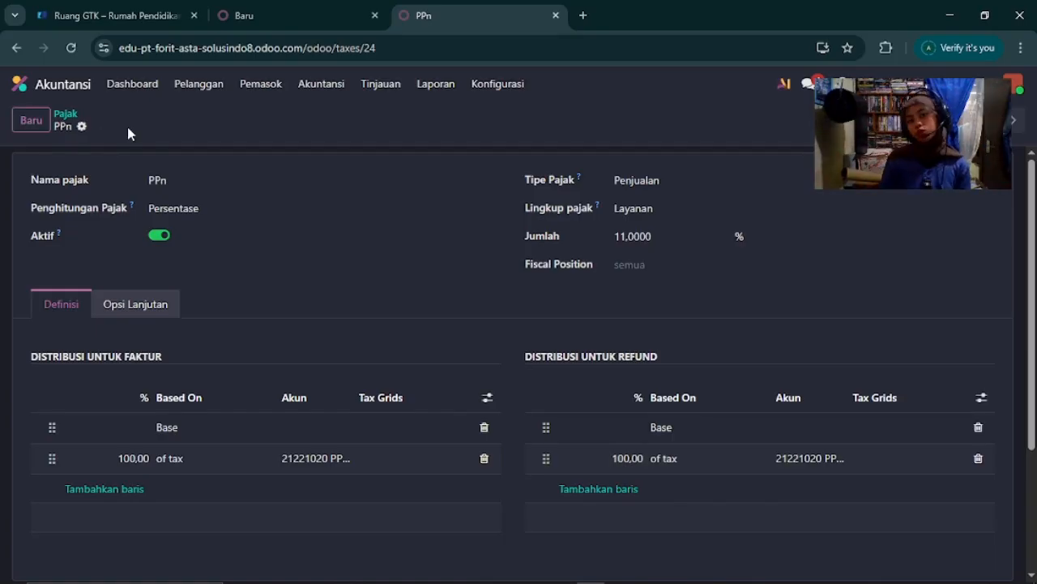
left_click(498, 84)
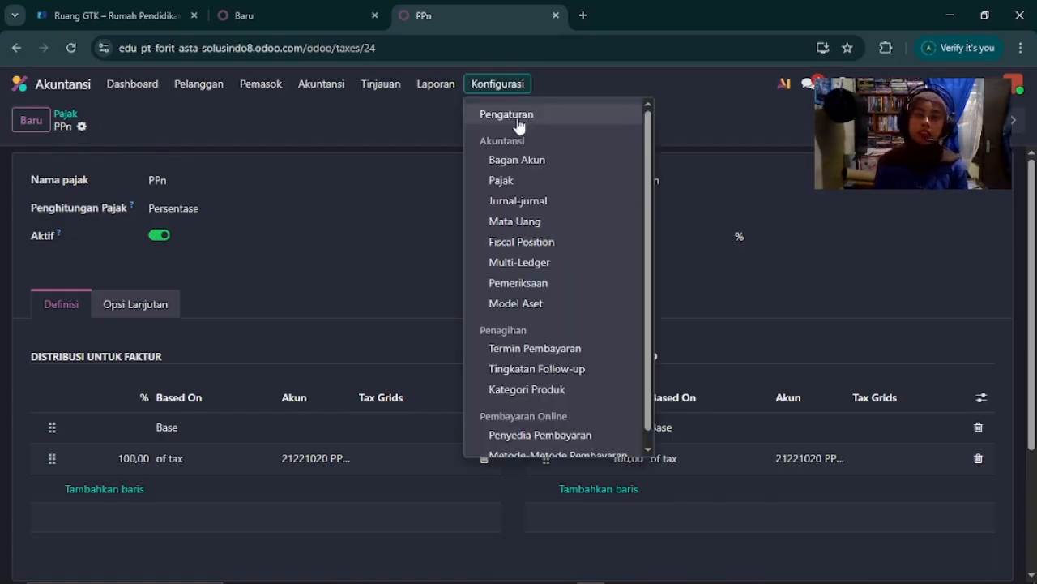
left_click(519, 178)
scroll(424, 422, "down", 5)
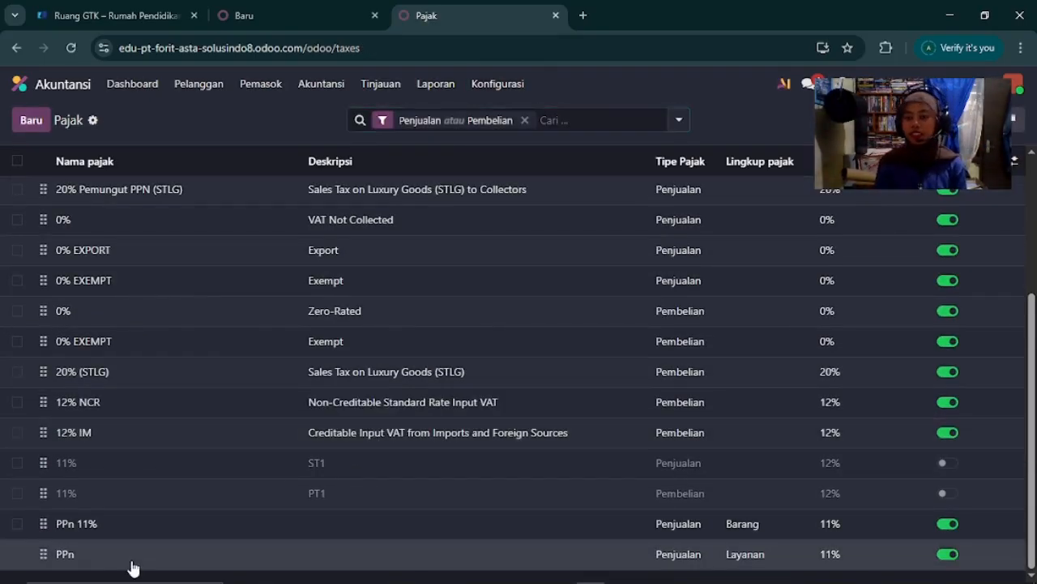
left_click(132, 559)
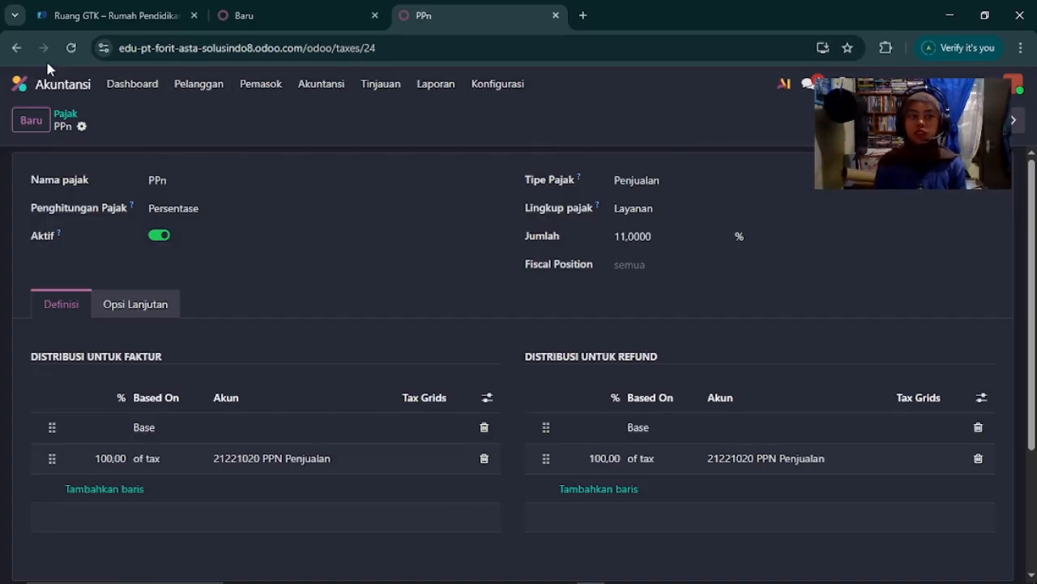
left_click(498, 83)
left_click(498, 83)
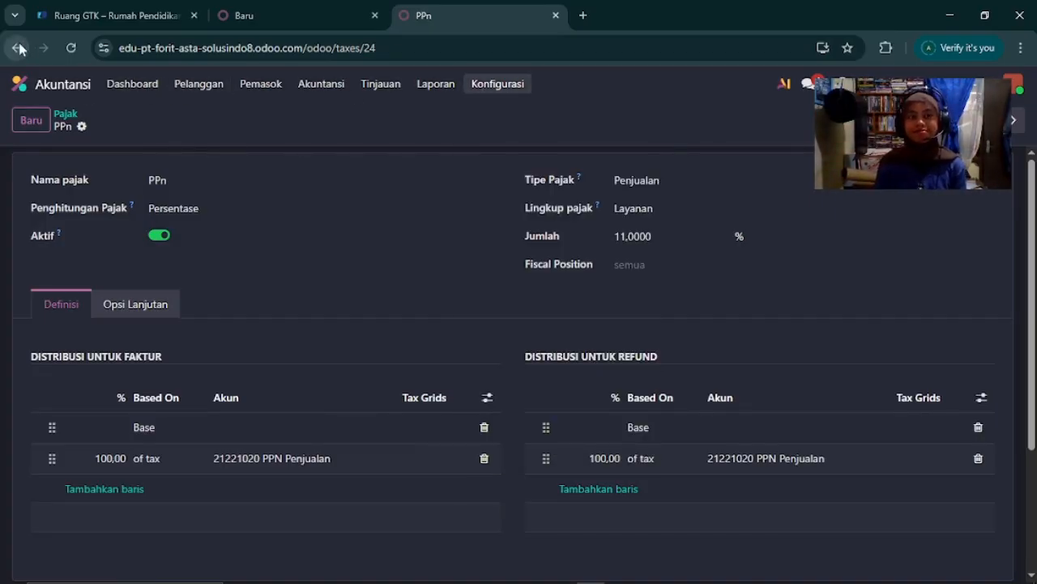